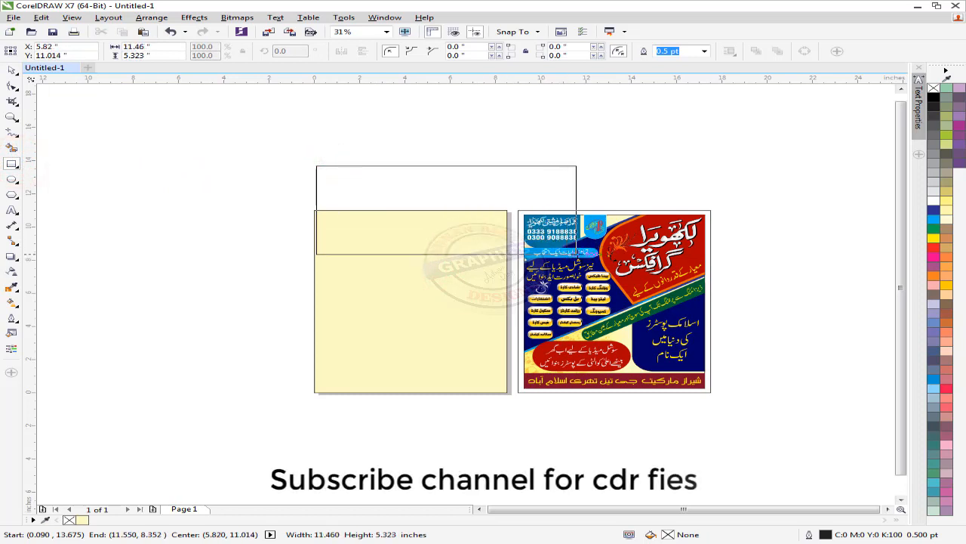
Step: Round the upper-left corner of the wide rectangle with a radius of about 2.57 inches
left_click(12, 86)
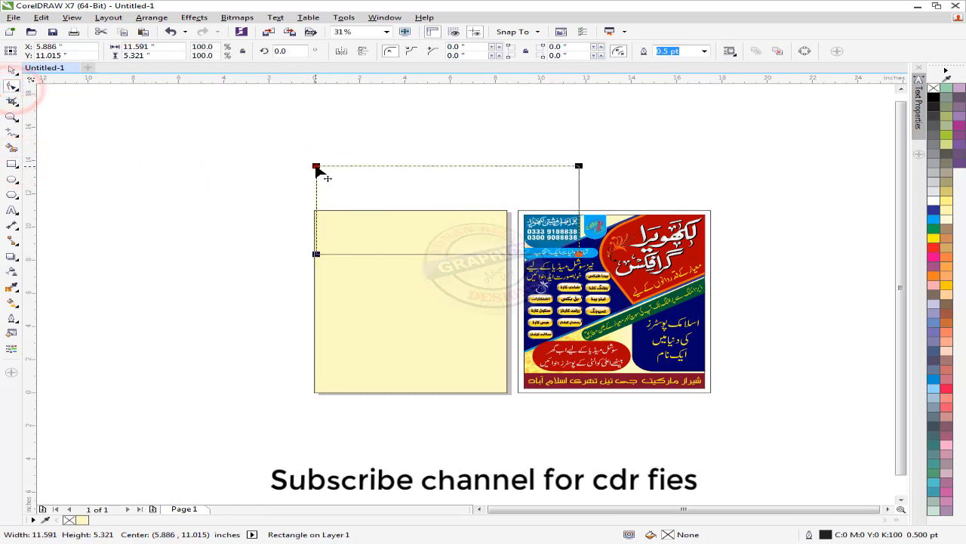
left_click_drag(316, 169, 377, 170)
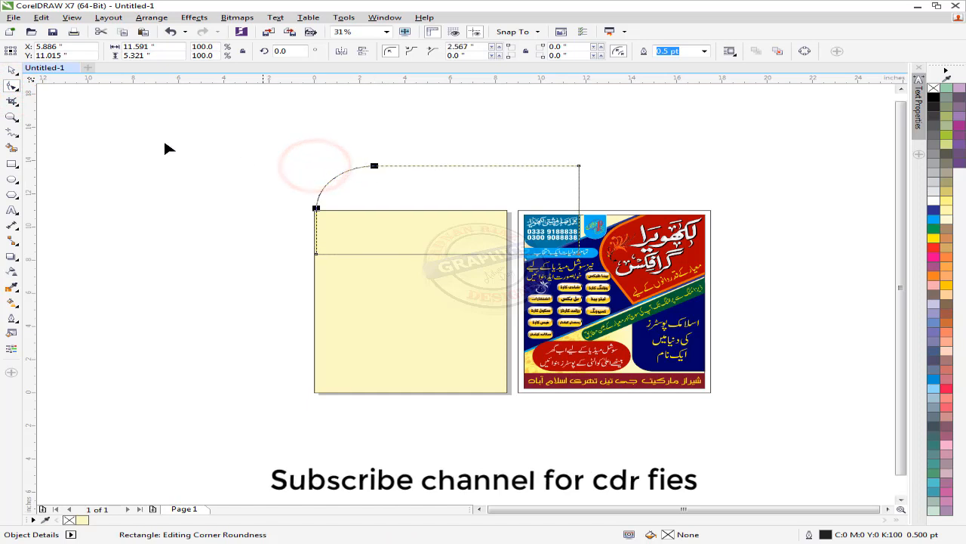
left_click(13, 71)
Step: Rotate and slant the rounded rectangle so it rises toward the upper right, at about 35.4 degrees
left_click(433, 164)
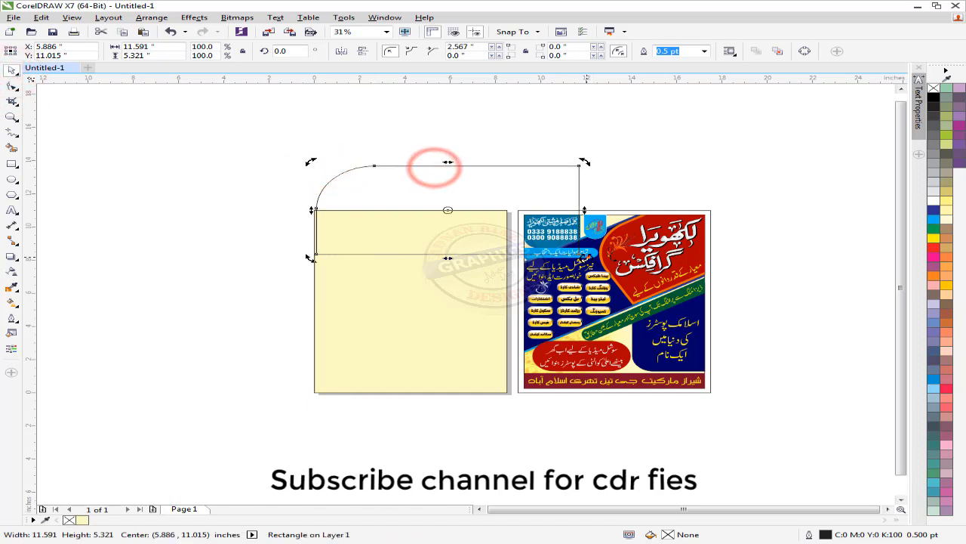
left_click_drag(583, 264, 641, 173)
left_click(641, 173)
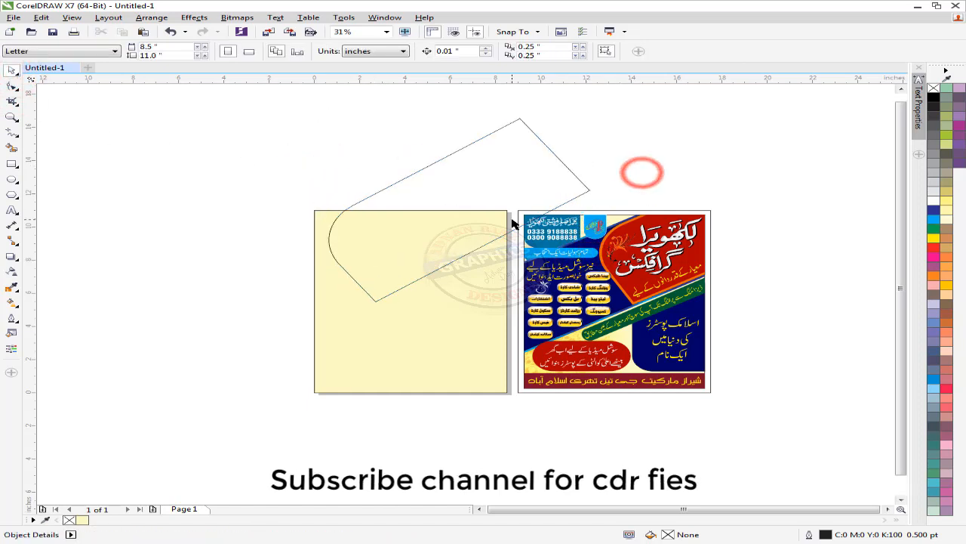
Step: Move the reference poster farther from the page and scale the tilted shape to 78% across the page's upper-right corner
left_click_drag(604, 269, 746, 270)
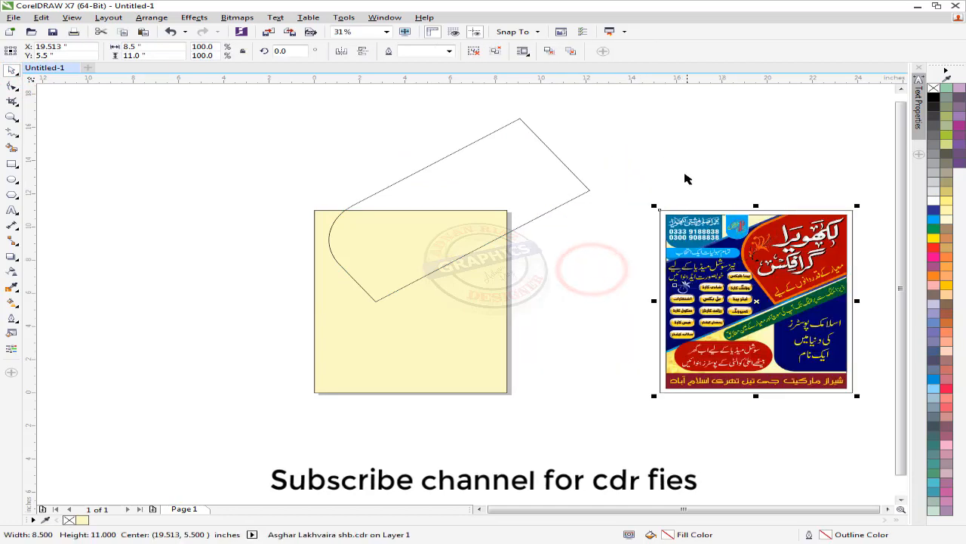
left_click_drag(535, 195, 607, 204)
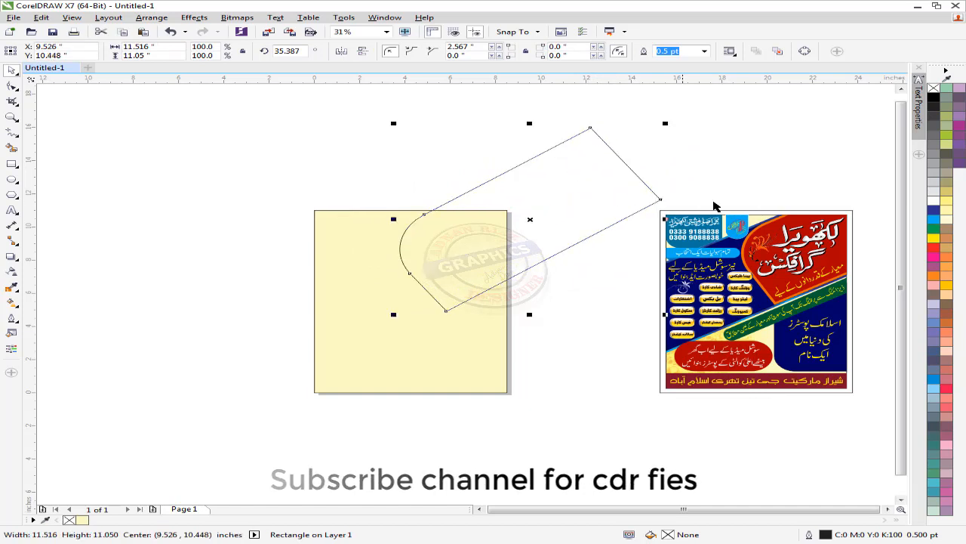
left_click_drag(665, 123, 608, 161)
mouse_move(547, 212)
left_mouse_down()
mouse_move(556, 207)
mouse_move(543, 231)
left_mouse_up()
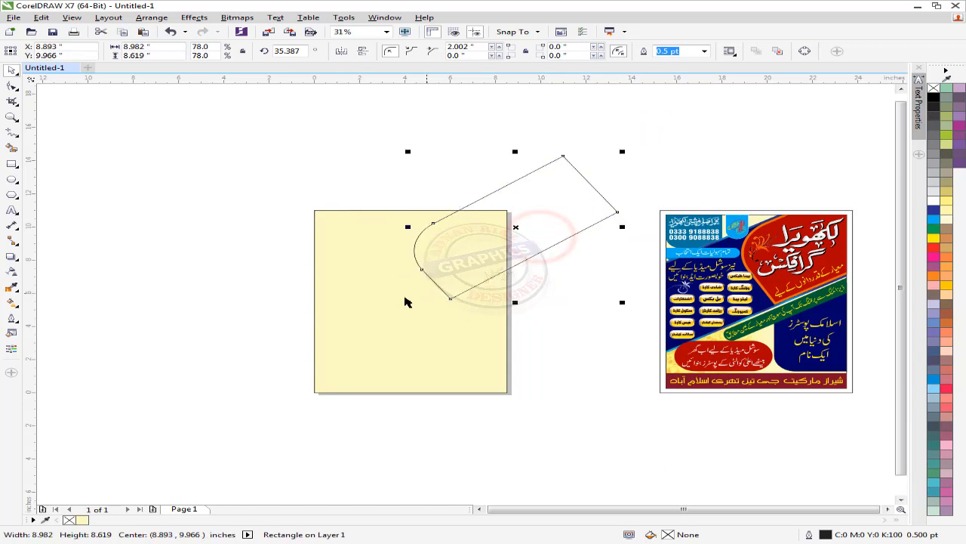
Step: Intersect the cream page rectangle with the tilted shape and delete the original shape, keeping only the part inside the page
left_click(373, 296)
left_click(546, 234, "shift")
left_click(455, 50)
left_click(488, 99)
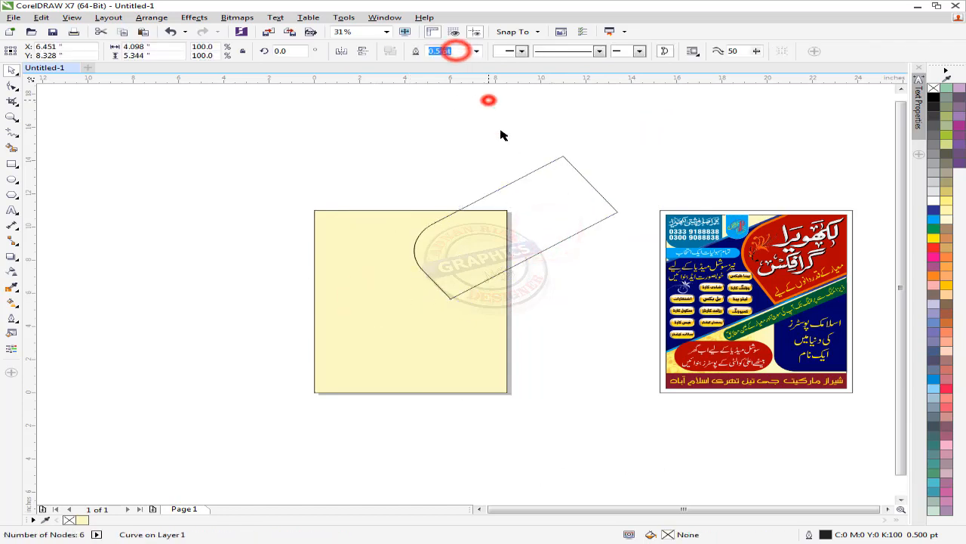
left_click(536, 193)
key("Delete")
Step: Fill the clipped corner shape with red C16 M100 Y100 K13 and remove its outline
left_click_drag(503, 237, 518, 215)
left_click(485, 218)
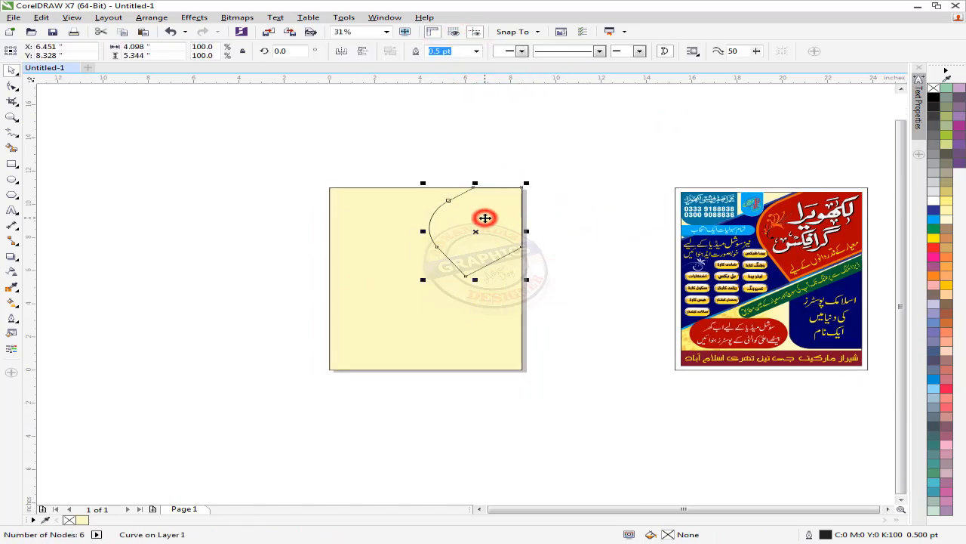
key("shift+F11")
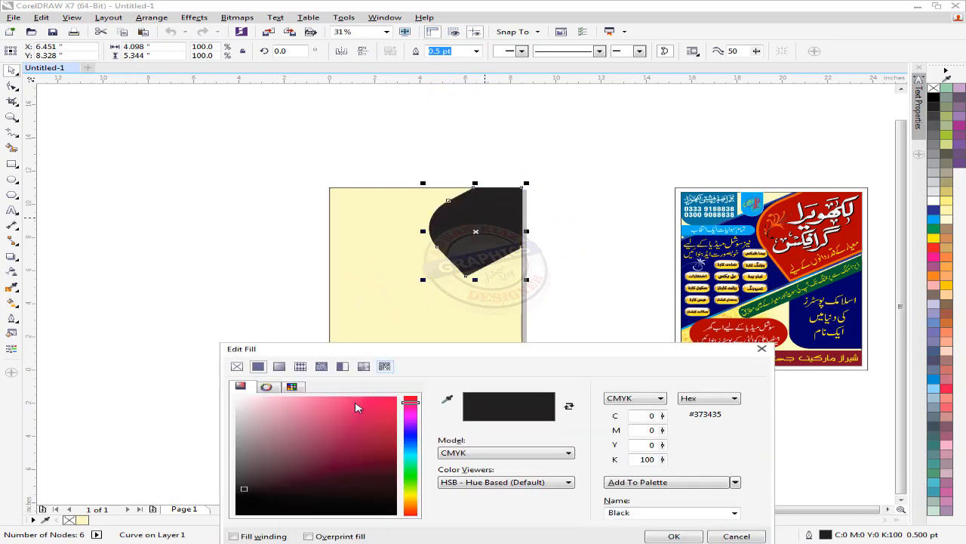
left_click(376, 469)
left_click_drag(376, 469, 366, 441)
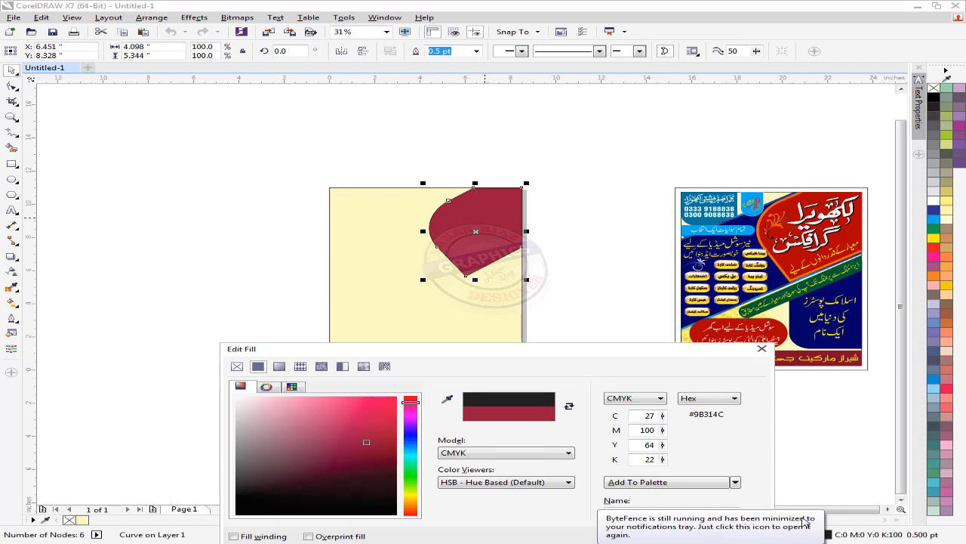
left_click(806, 541)
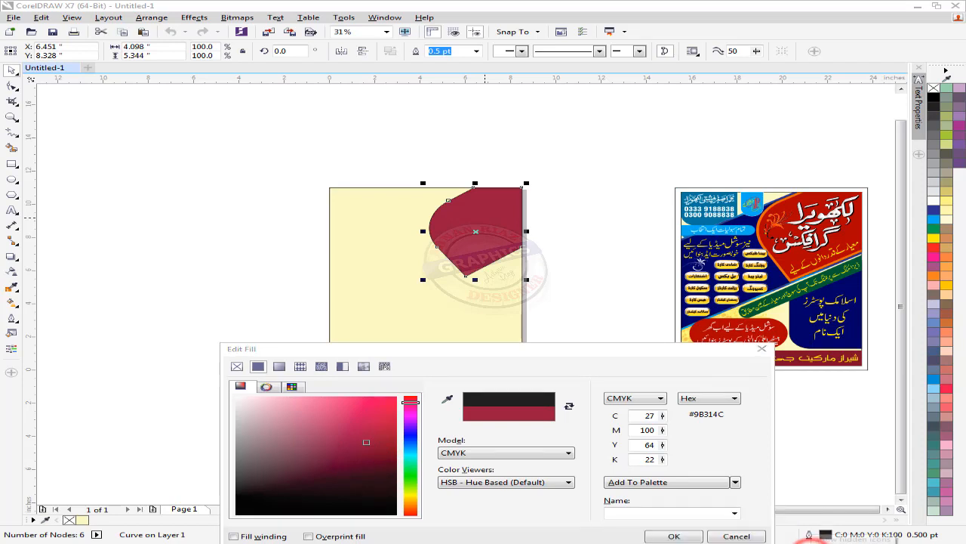
left_click_drag(624, 345, 595, 307)
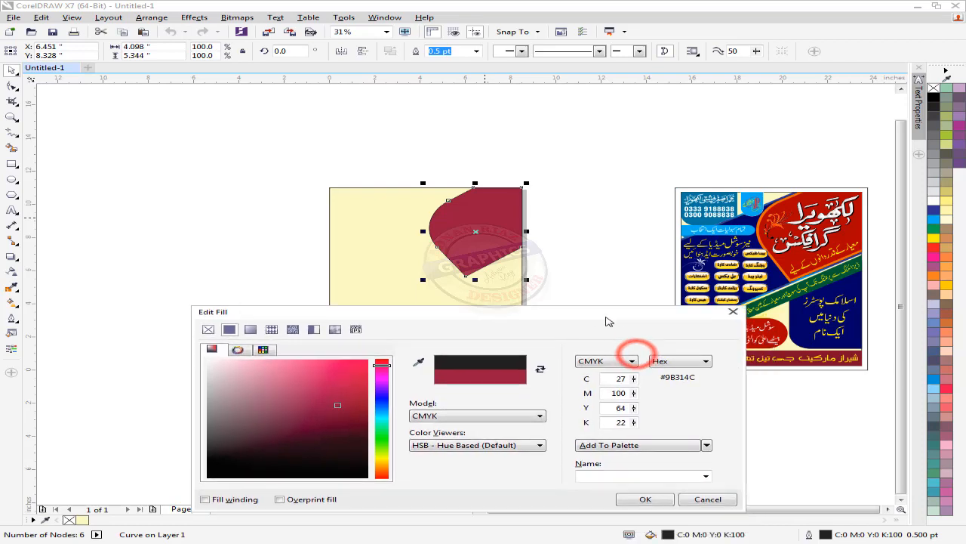
left_click_drag(363, 366, 359, 388)
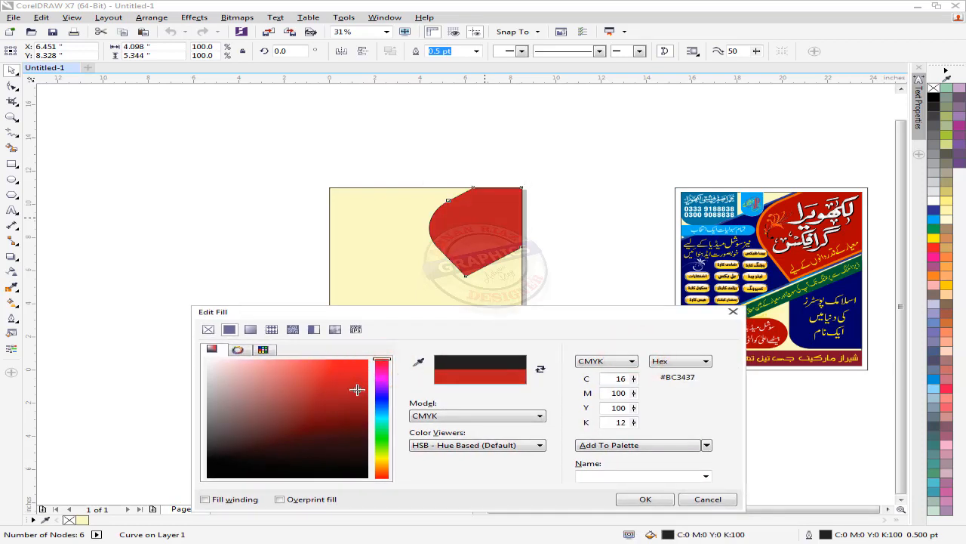
left_click(636, 502)
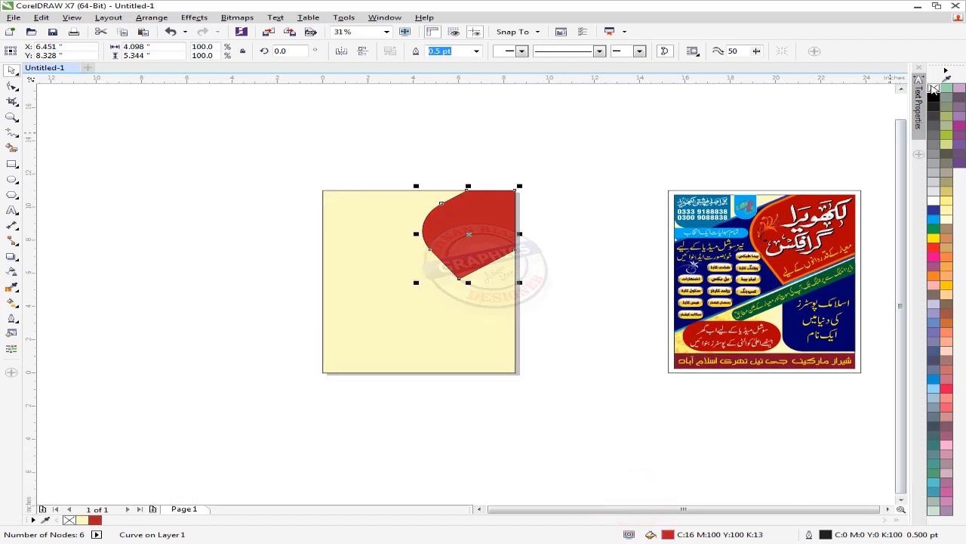
left_click(632, 132)
Step: Duplicate the red corner shape and enlarge the copy to about 105% around its center
scroll(449, 220, "up", 2)
left_click(492, 212)
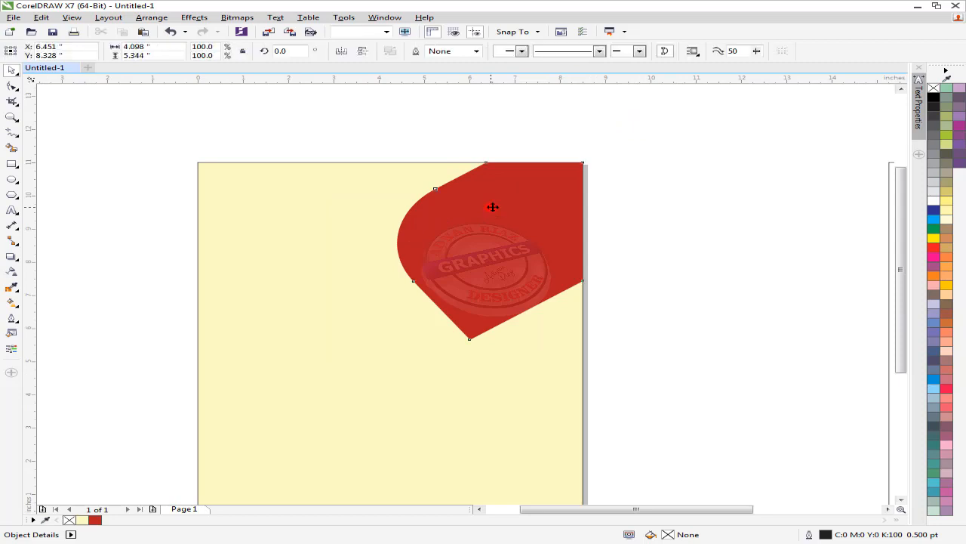
left_click(591, 156)
left_click_drag(592, 155, 599, 153)
left_click(479, 125)
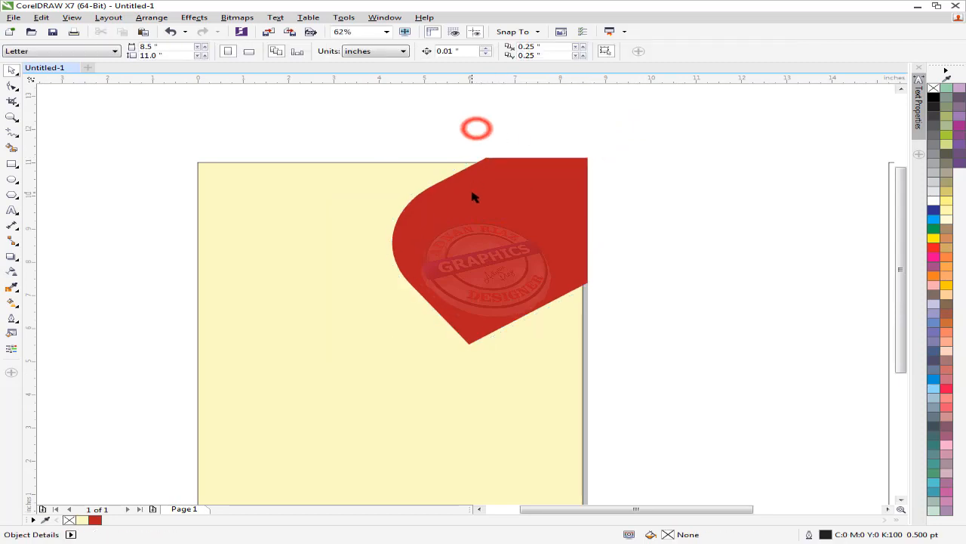
Step: Fill the enlarged copy with light orange C0 M60 Y60 K0 as a border behind the red shape
left_click(444, 198)
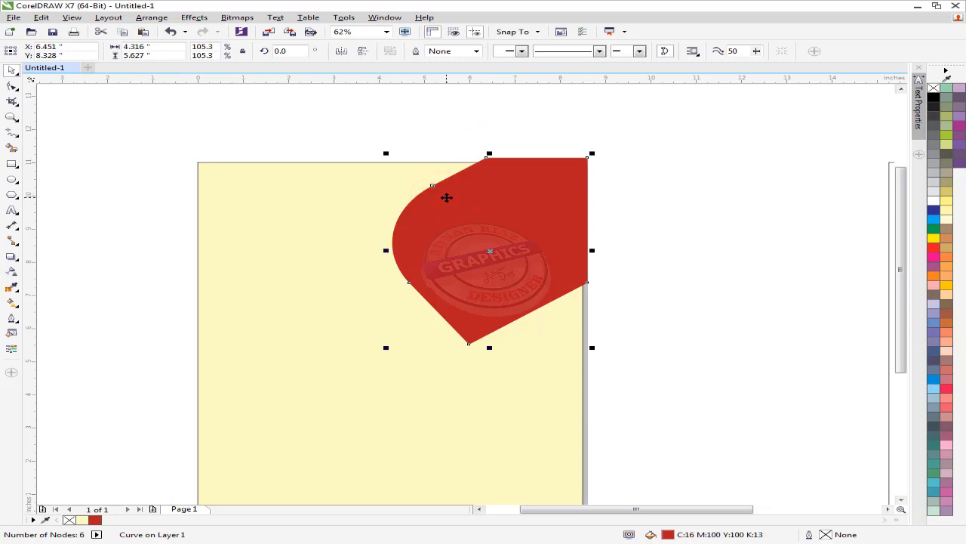
left_click(946, 331)
scroll(640, 308, "down", 1)
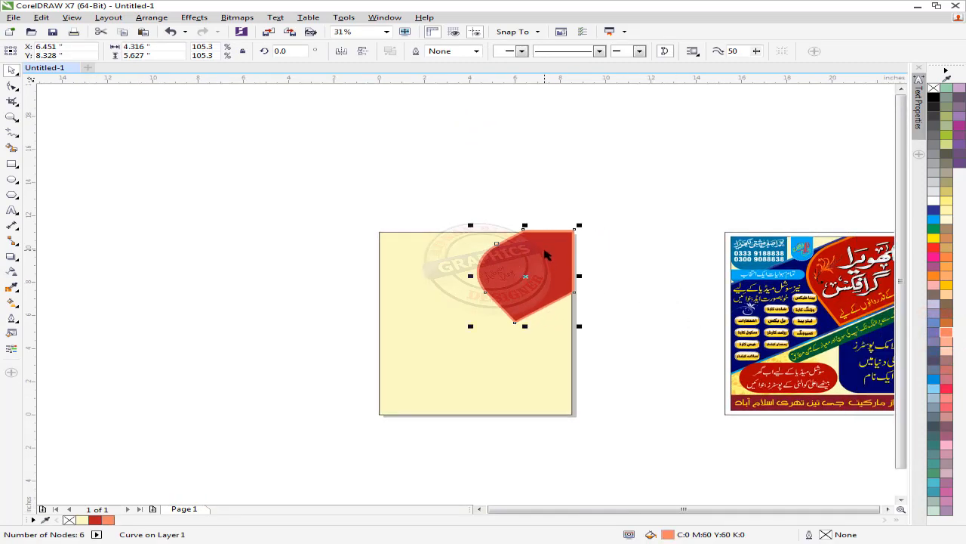
Step: Intersect the orange border shape with the page rectangle and delete the original that overhangs the page edges
scroll(543, 253, "up", 1)
left_click(459, 187)
left_click(439, 219)
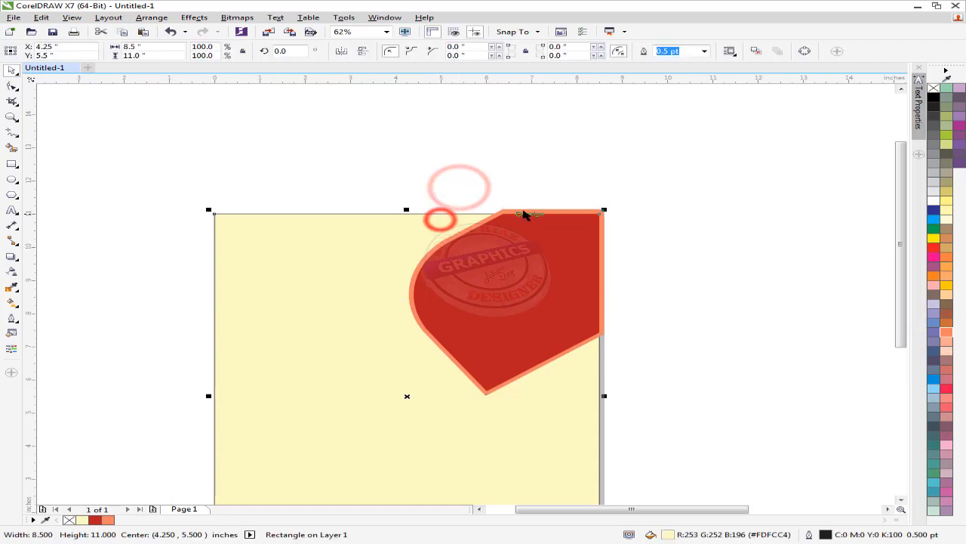
left_click(522, 210, "shift")
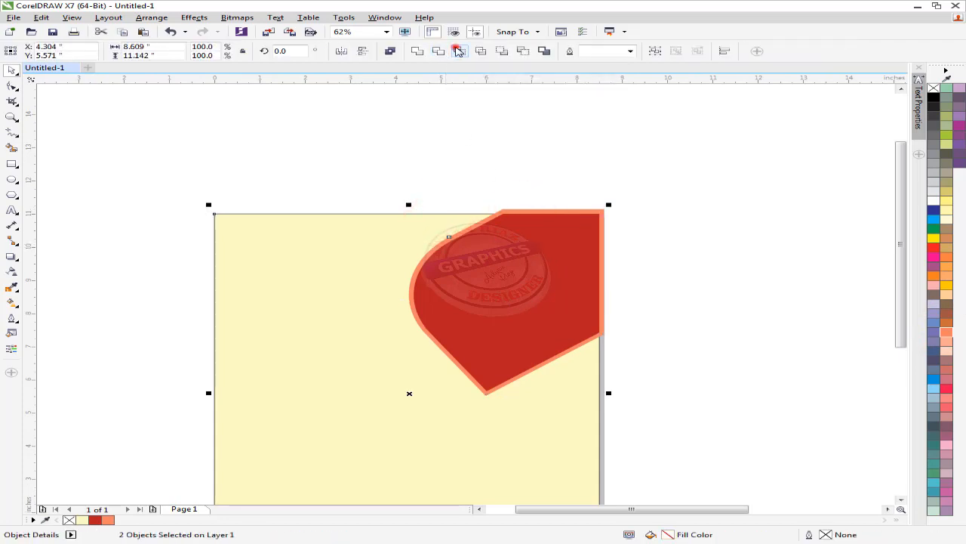
left_click(439, 51)
left_click_drag(534, 212, 557, 175)
key("Delete")
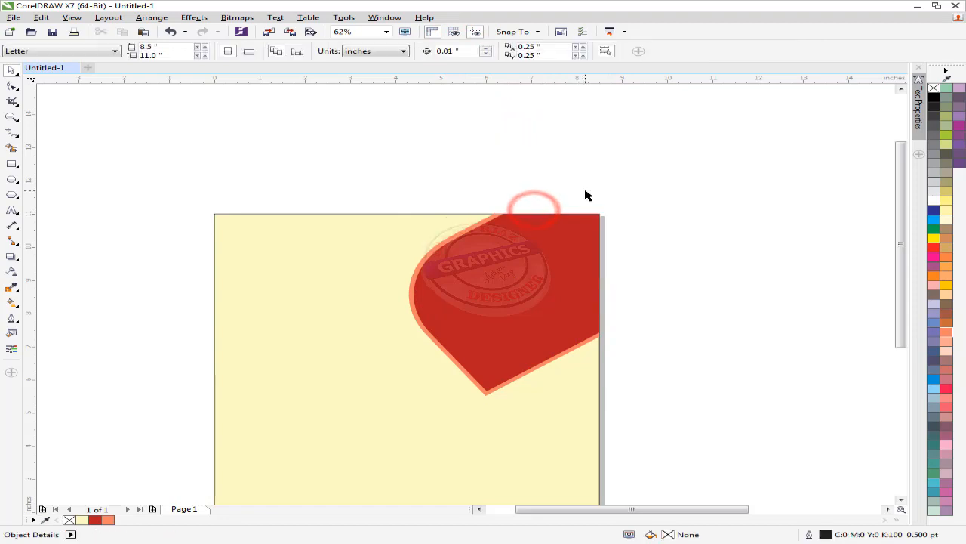
Step: Dismiss the Startup Manager notification covering the canvas
scroll(555, 176, "down", 1)
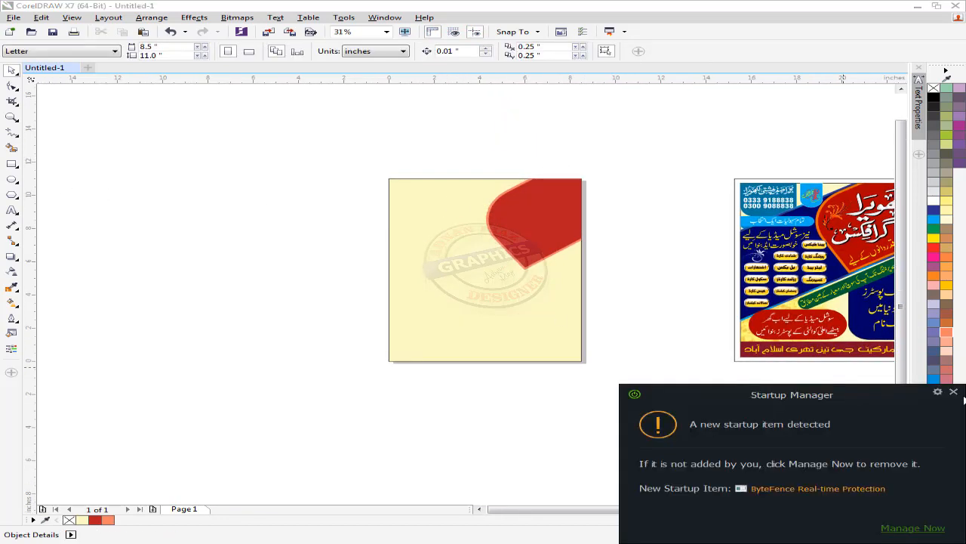
left_click(955, 392)
left_click_drag(336, 221, 322, 223)
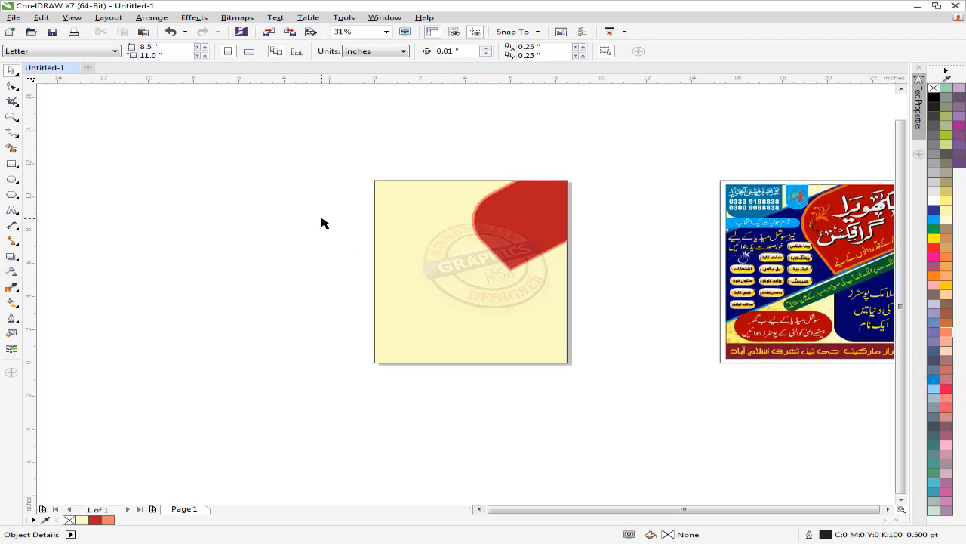
Step: Draw a closed five-node diagonal band with the Pen tool along the red shape's slanted edges, about 10.5 by 11.5 inches, extending past the page
left_click(12, 135)
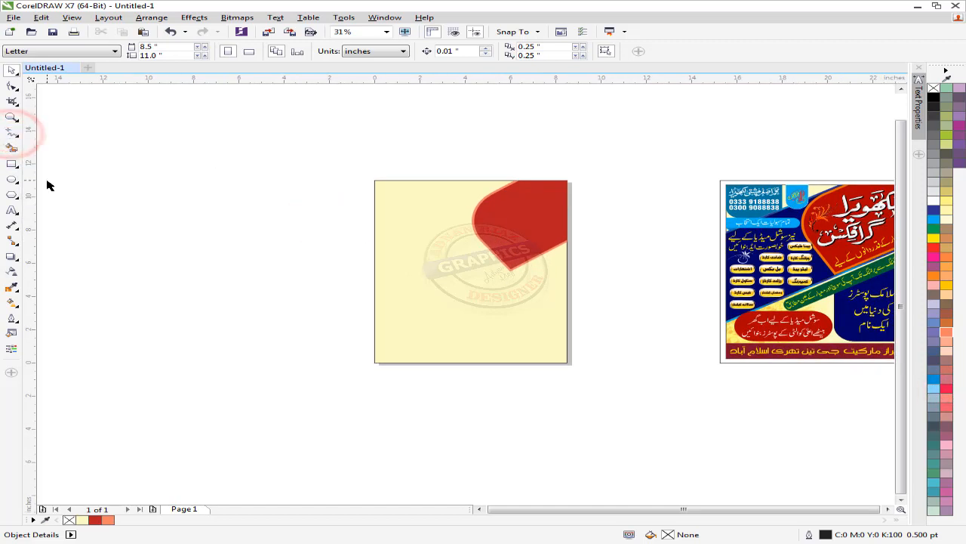
left_click(12, 134)
left_click(47, 181)
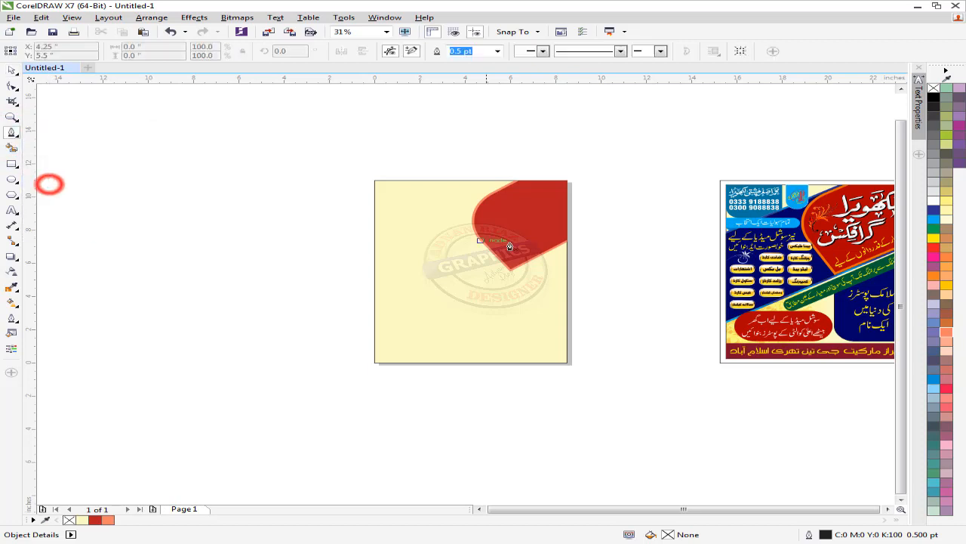
scroll(487, 179, "up", 2)
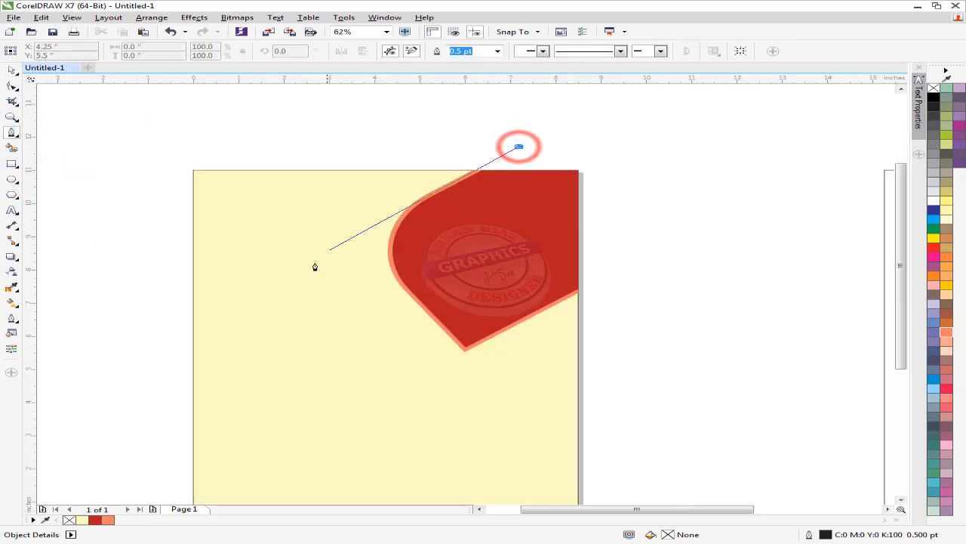
left_click(144, 353)
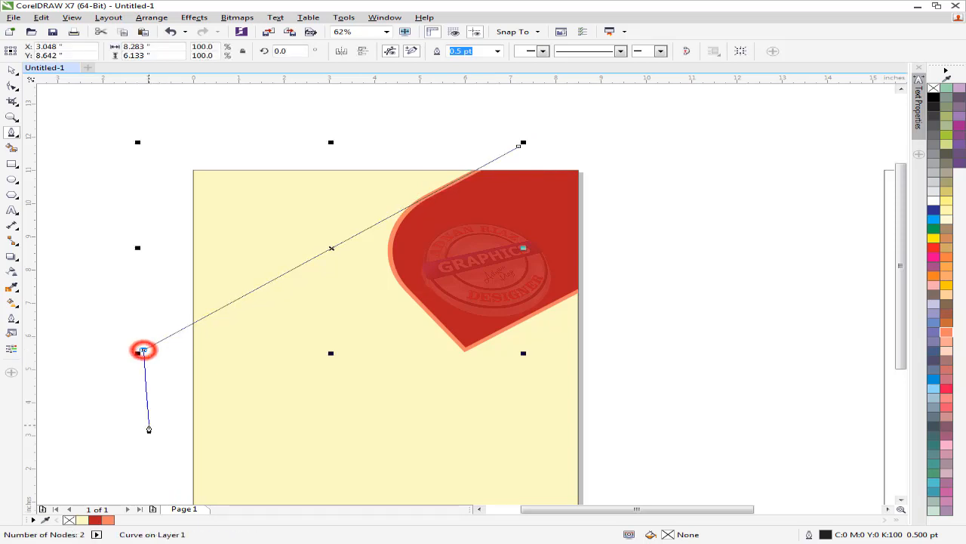
scroll(145, 347, "down", 3)
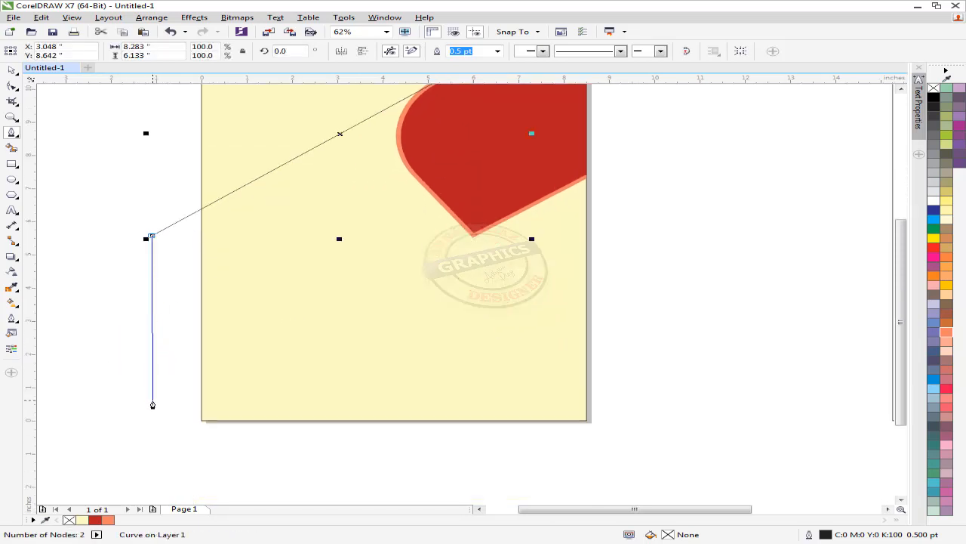
left_click(152, 400)
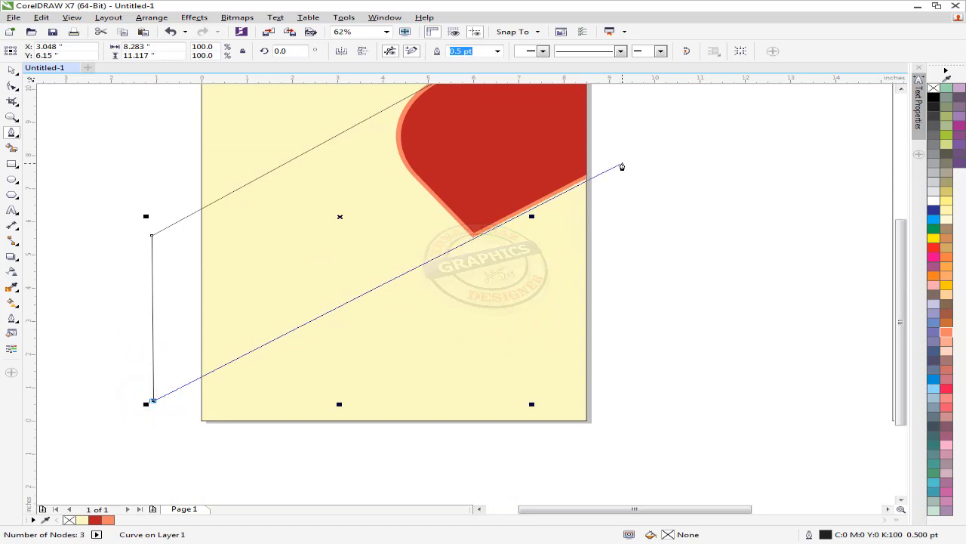
left_click(626, 158)
scroll(600, 193, "up", 3)
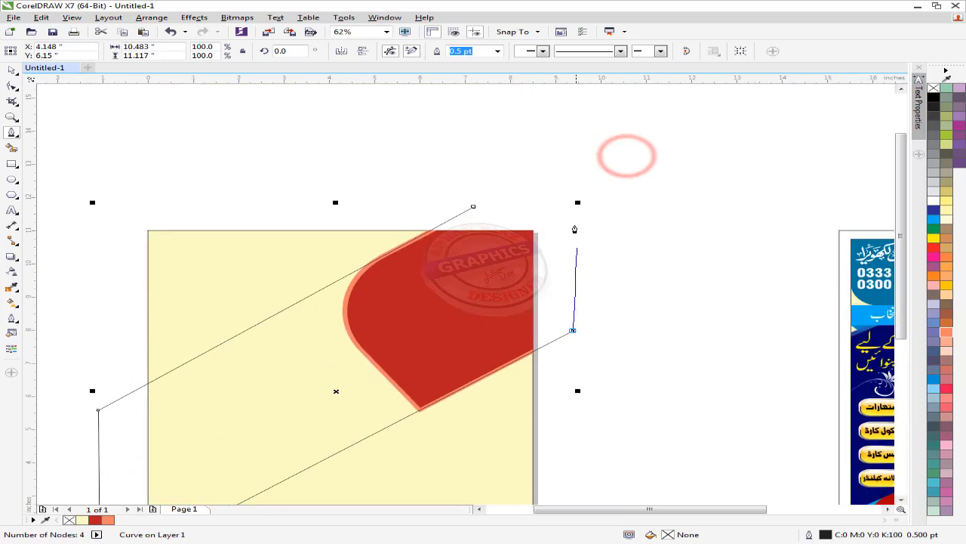
left_click(566, 194)
left_click(473, 205)
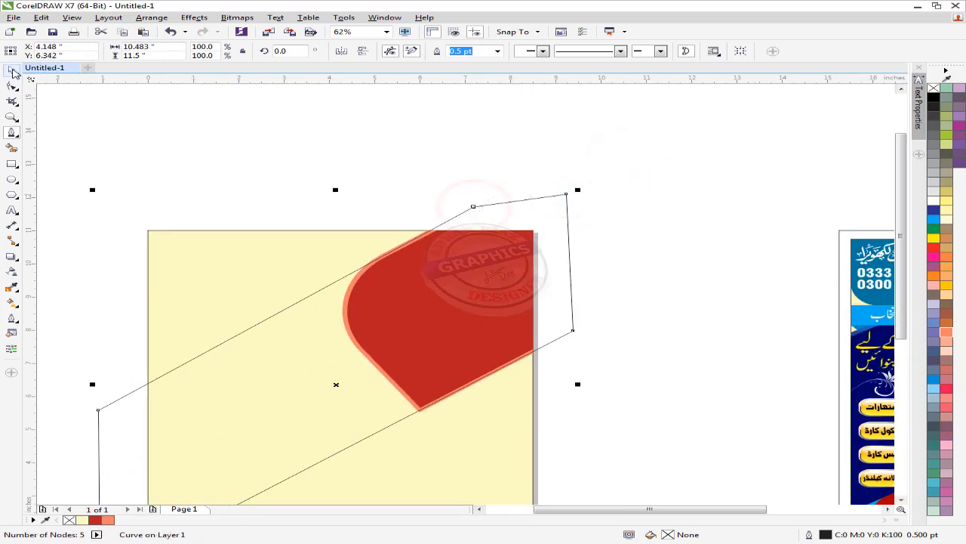
Step: Intersect the diagonal band with the page rectangle and delete the original band that overhangs the page
left_click(13, 70)
left_click(210, 252)
left_click(551, 197, "shift")
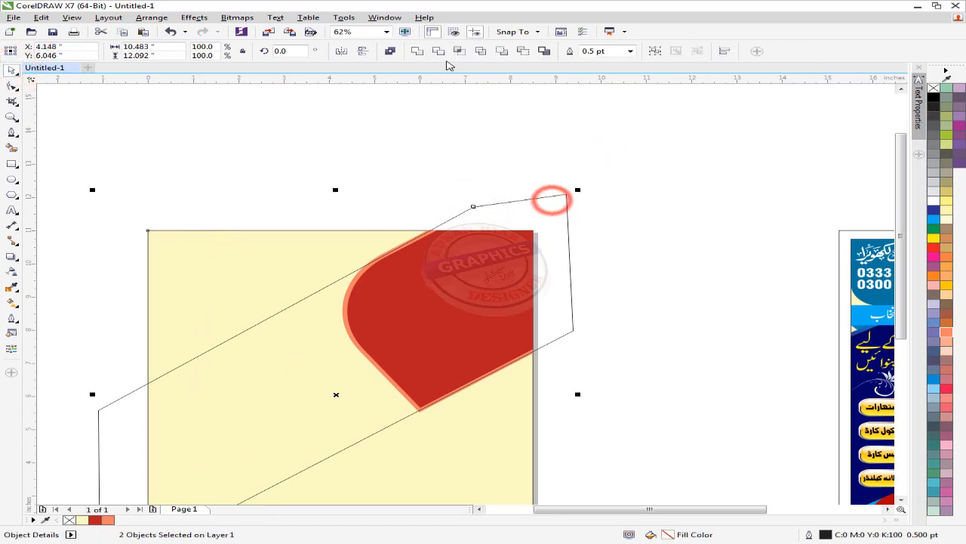
left_click(458, 50)
left_click(546, 88)
left_click(546, 208)
key("Delete")
scroll(542, 183, "down", 1)
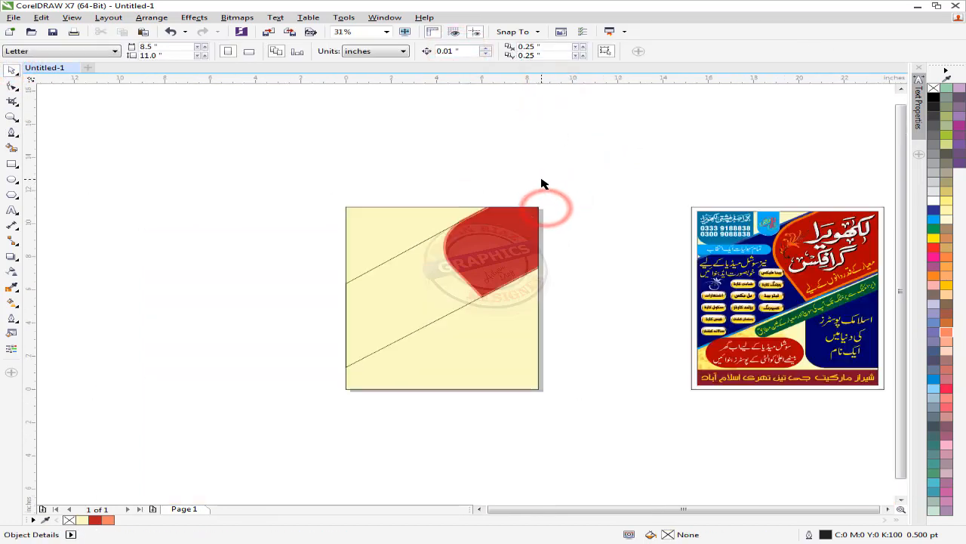
Step: Fill the diagonal band with solid blue C100 M96 Y5 K15 and remove its outline
left_click_drag(542, 183, 537, 175)
left_click(408, 282)
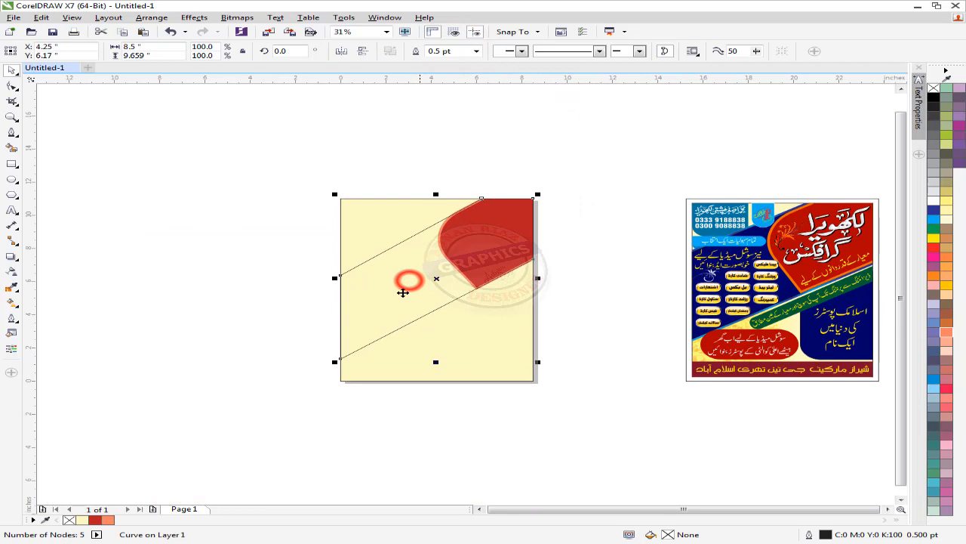
left_click(934, 210)
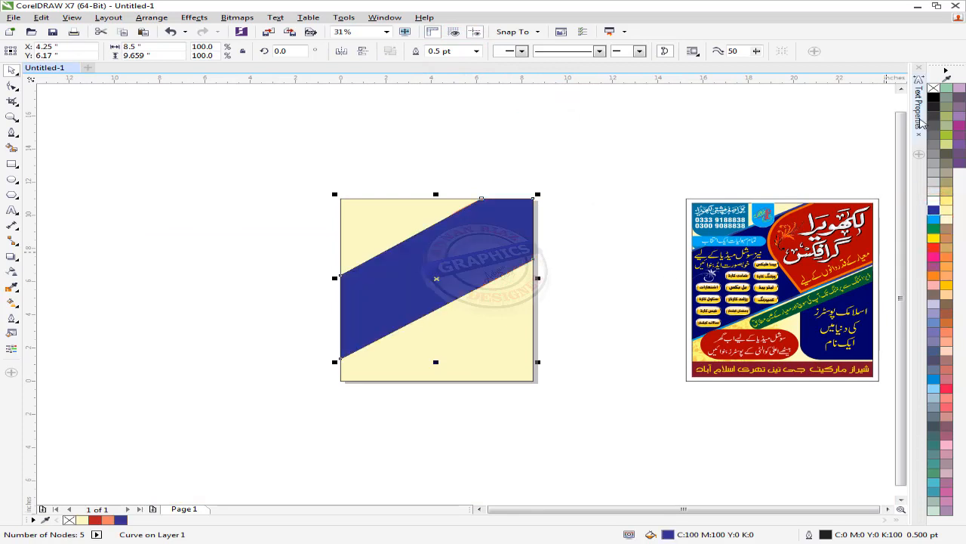
right_click(934, 88)
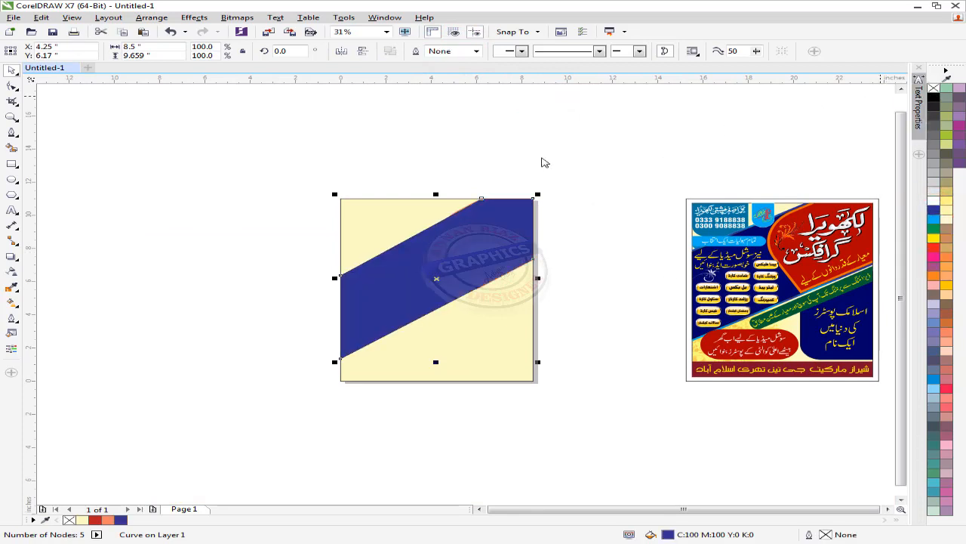
key("shift+F11")
left_click(349, 406)
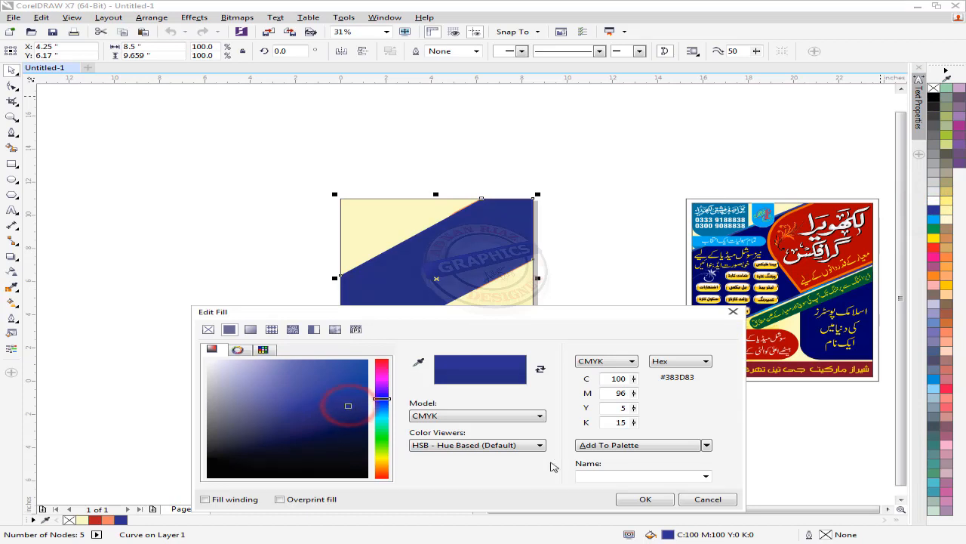
left_click(627, 499)
Step: Move the blue diagonal band behind the red corner shape and its orange border, and deselect it
scroll(478, 302, "up", 1)
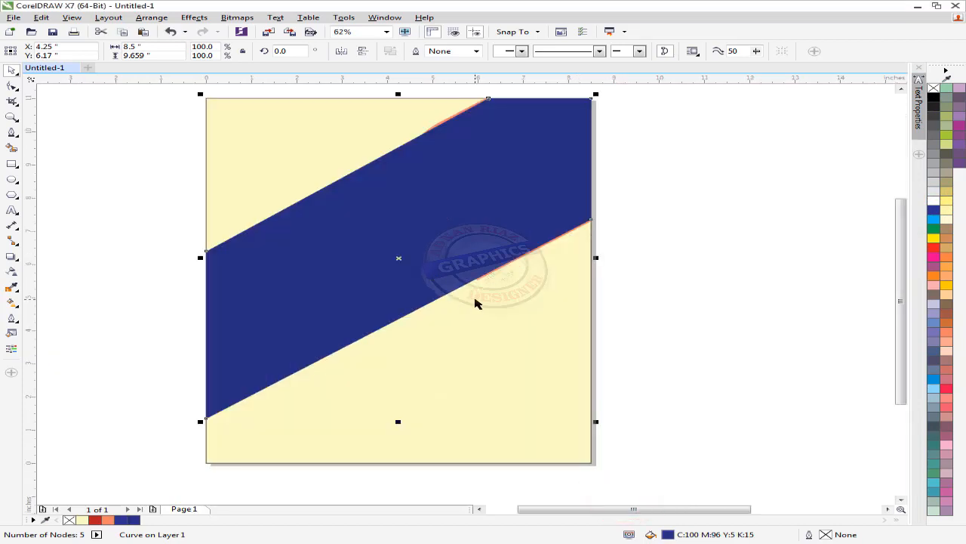
key("ctrl+Page_Down")
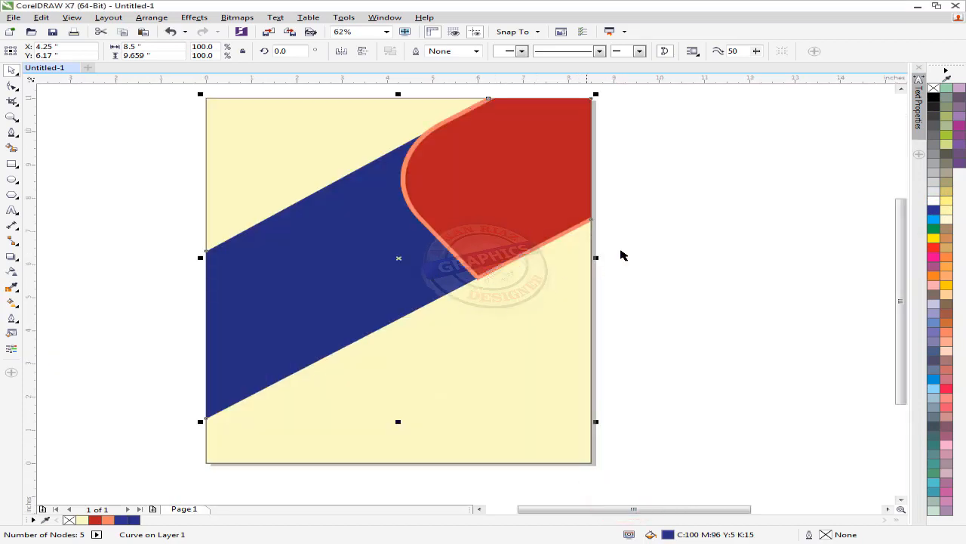
left_click(657, 225)
Step: Add a one-step outside contour of about 0.177 inch around the blue band and break it apart into a separate shape
left_click(408, 239)
left_click(12, 257)
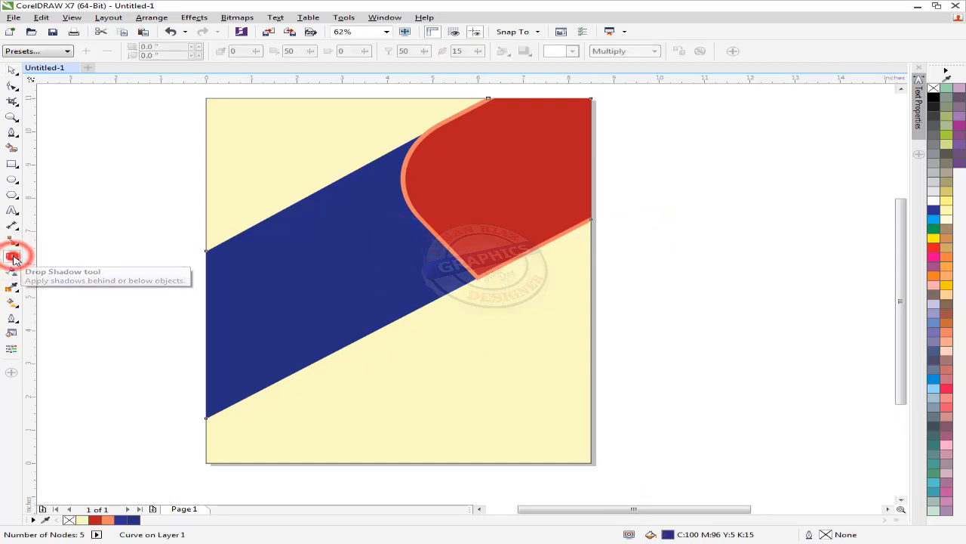
left_click(14, 260)
left_click(72, 268)
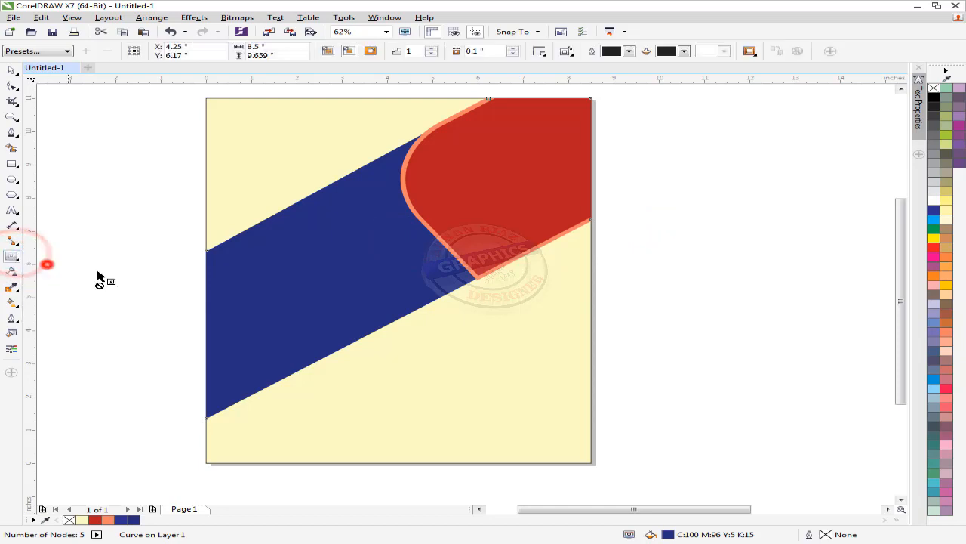
left_click(321, 256)
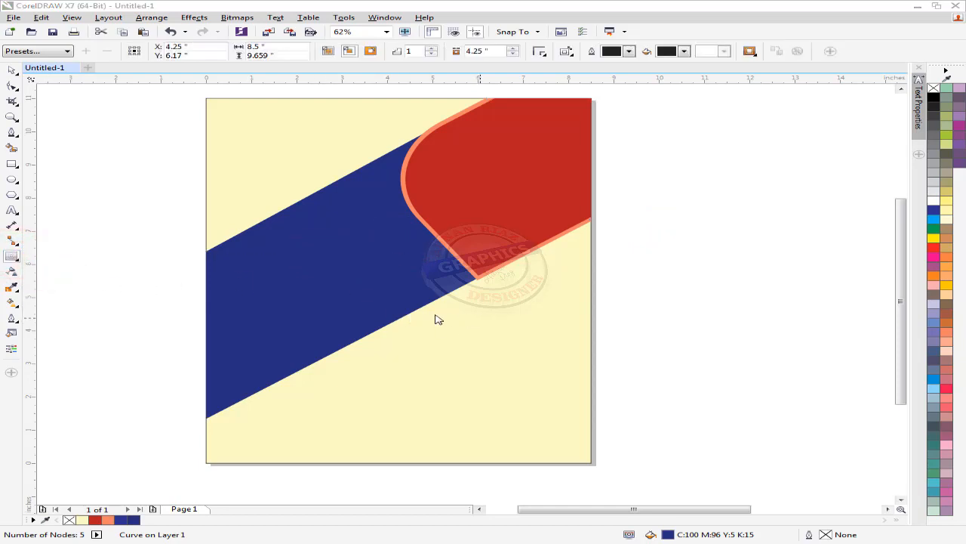
left_click(494, 298)
left_click_drag(401, 259, 317, 220)
left_click(517, 295)
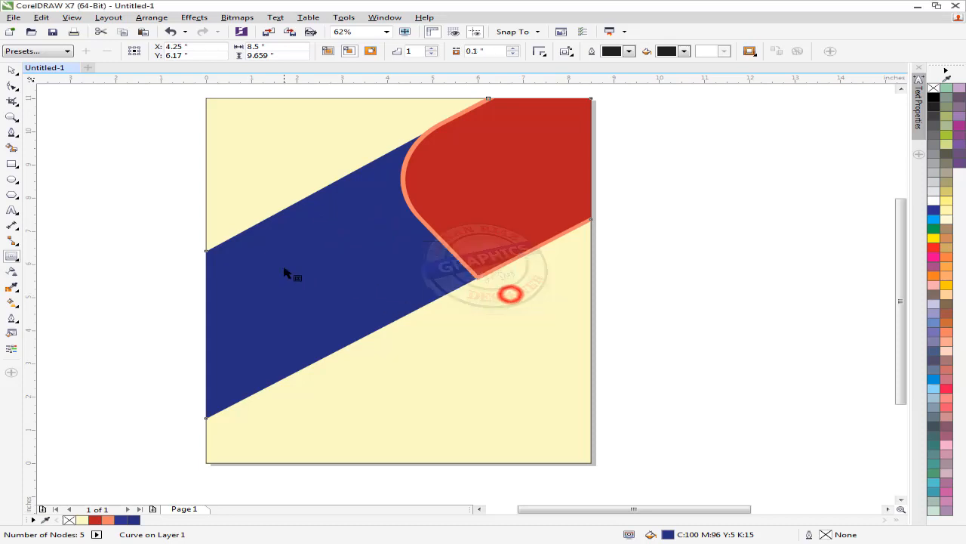
left_click_drag(287, 274, 198, 259)
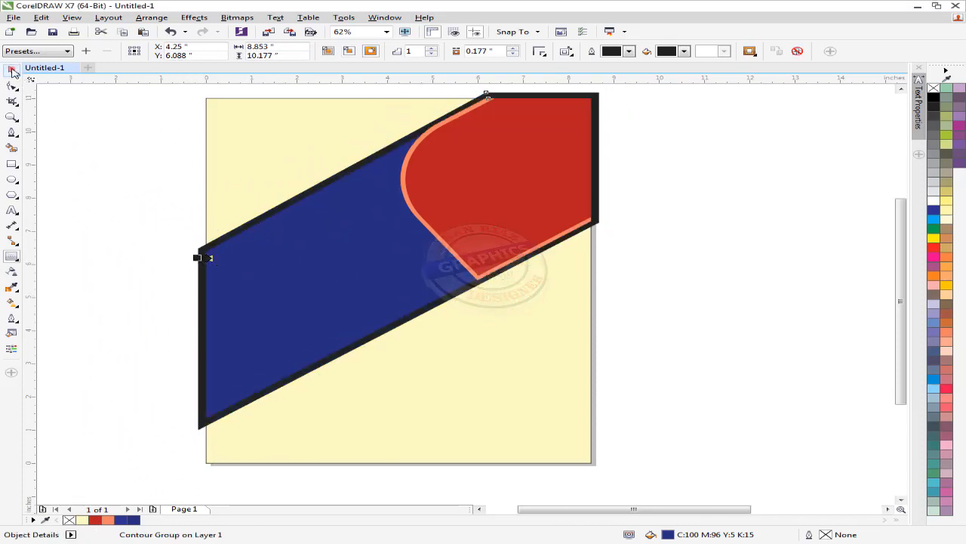
key("ctrl+k")
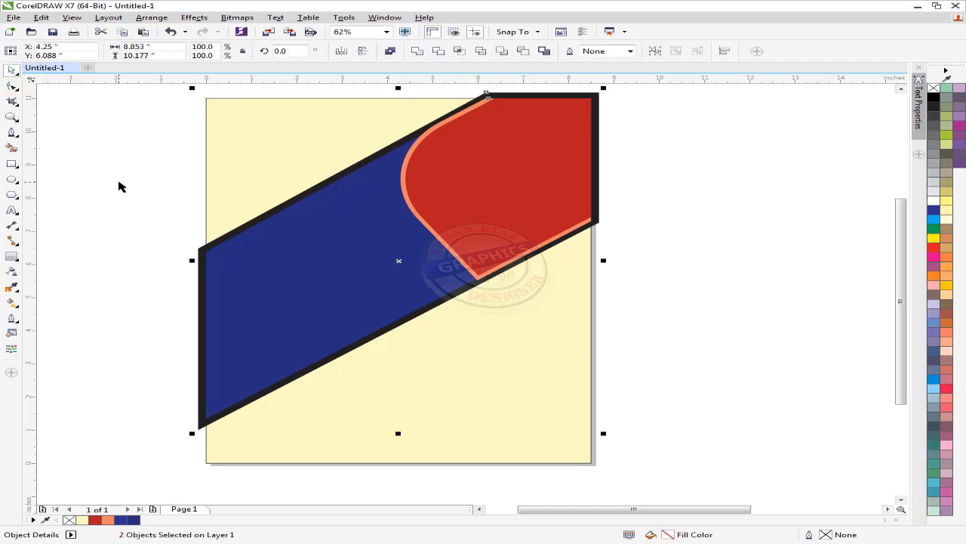
left_click(118, 182)
Step: Intersect the black contour shape with the page rectangle and delete the original that overhangs the page edges
left_click(254, 219)
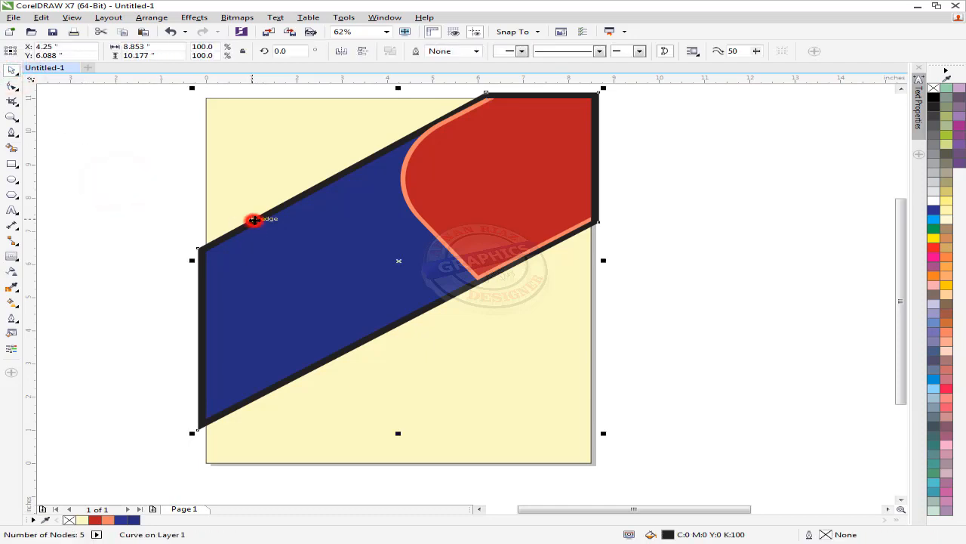
left_click(270, 184)
left_click(279, 204, "shift")
left_click(463, 50)
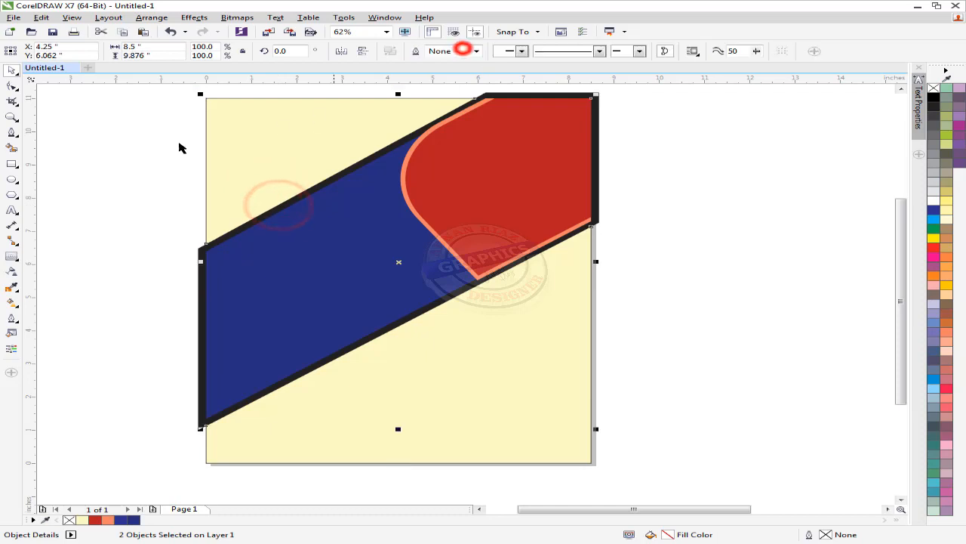
left_click(146, 144)
left_click(197, 264)
key("Delete")
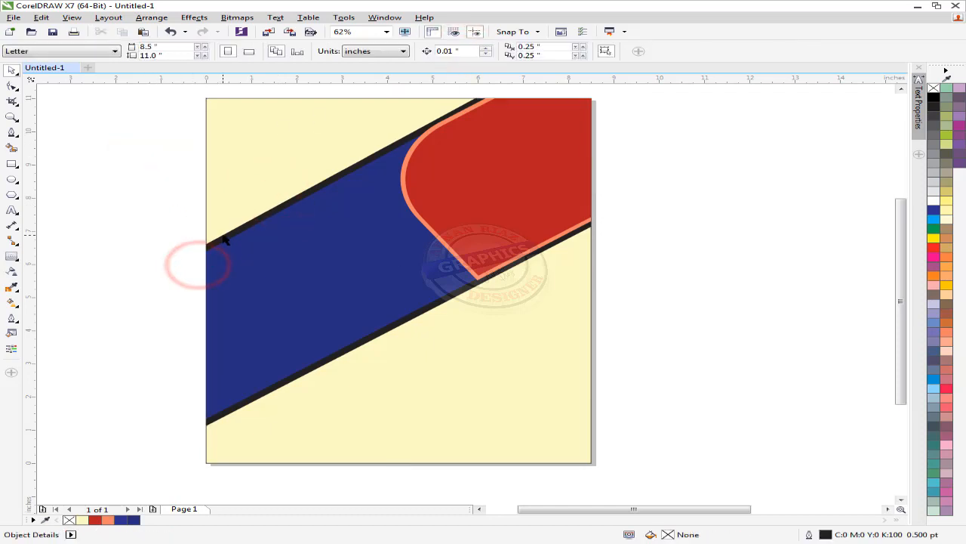
Step: Apply a linear fountain fill to the trimmed black contour shape, running diagonally up to the red shape from black to blue
left_click(223, 238)
key("g")
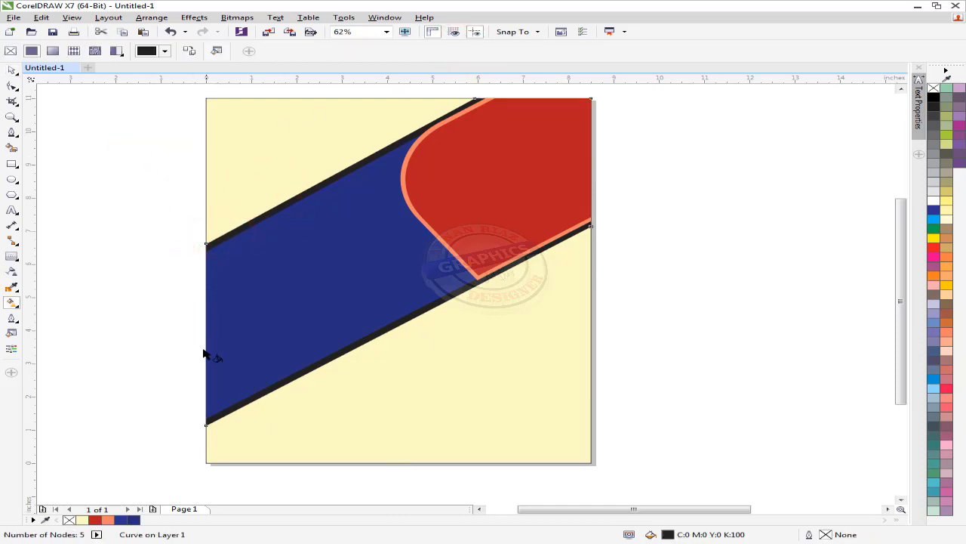
left_click_drag(486, 184, 553, 142)
left_click_drag(610, 172, 552, 142)
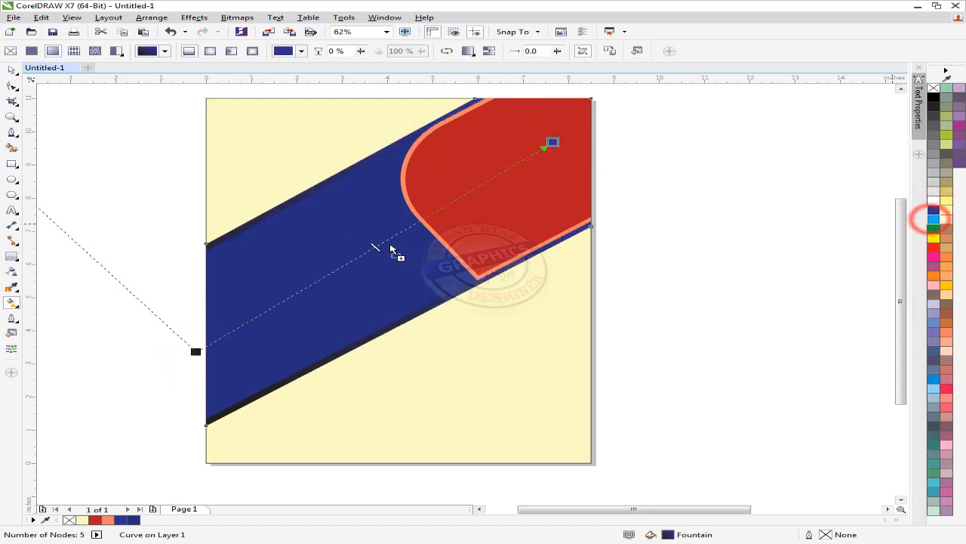
Step: Add alternating cyan and blue color stops along the contour shape's gradient and change its black starting color to blue
left_click_drag(391, 246, 385, 241)
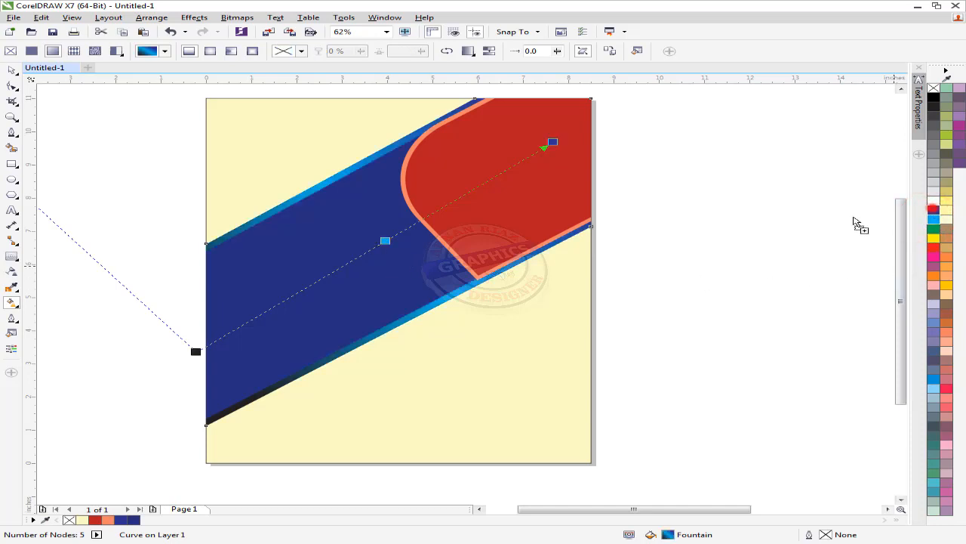
left_click_drag(456, 215, 435, 210)
left_click_drag(934, 210, 897, 218)
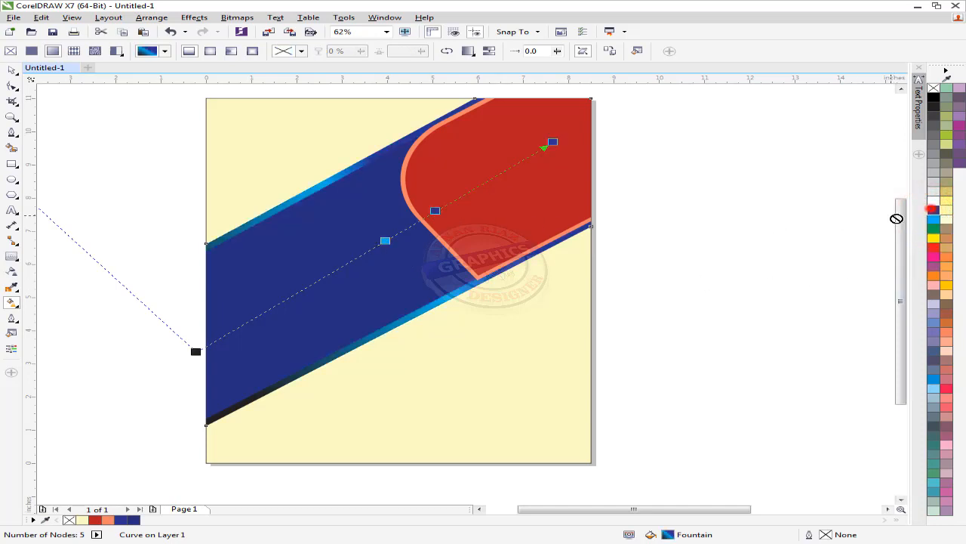
left_click_drag(361, 260, 349, 262)
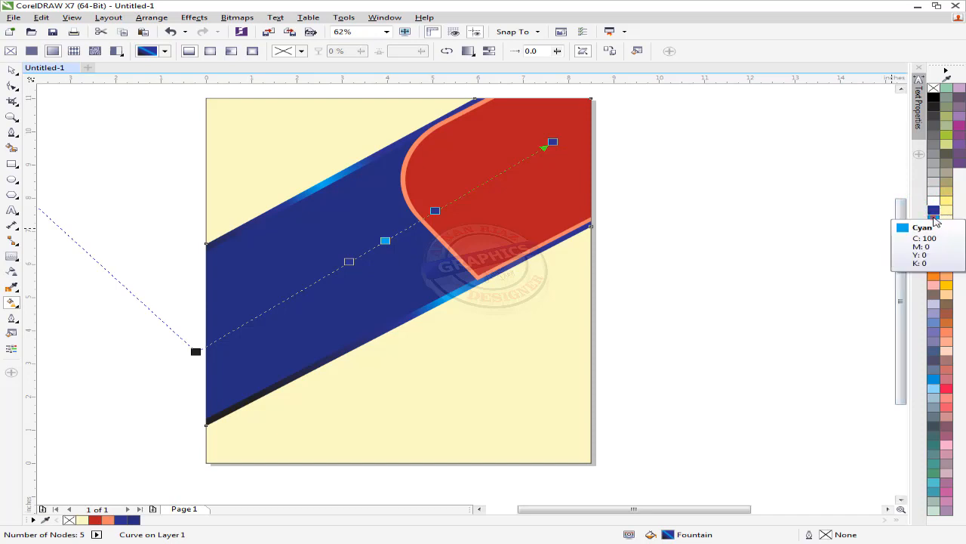
left_click_drag(933, 219, 492, 177)
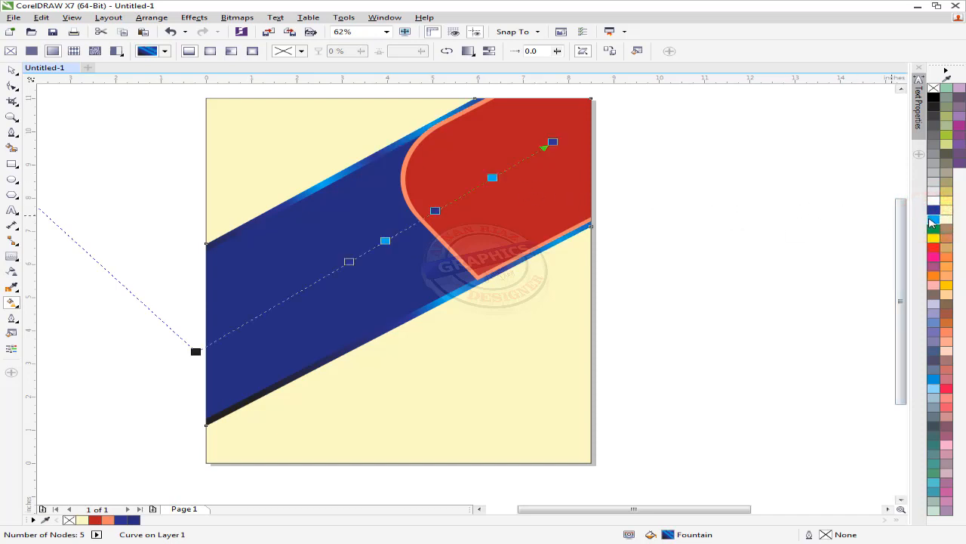
left_click_drag(933, 222, 288, 315)
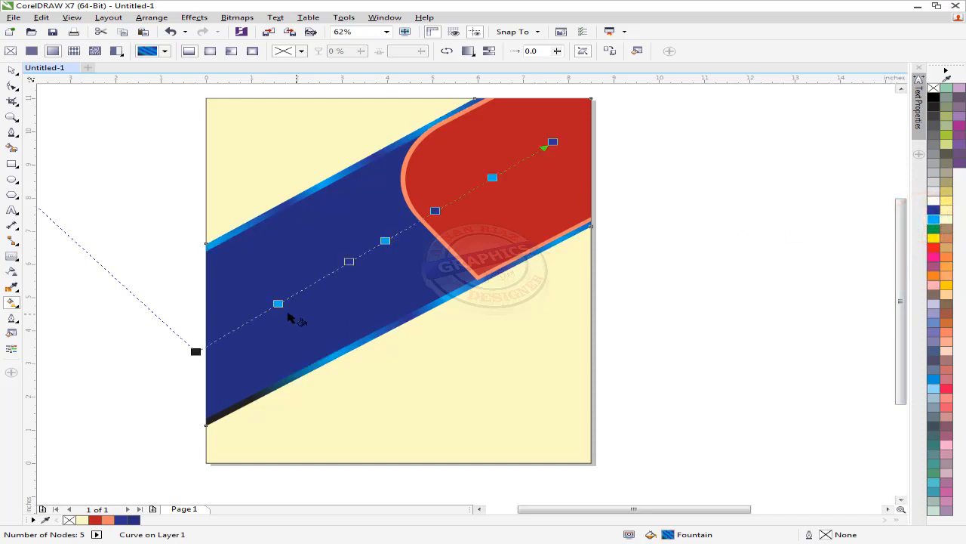
left_click(196, 351)
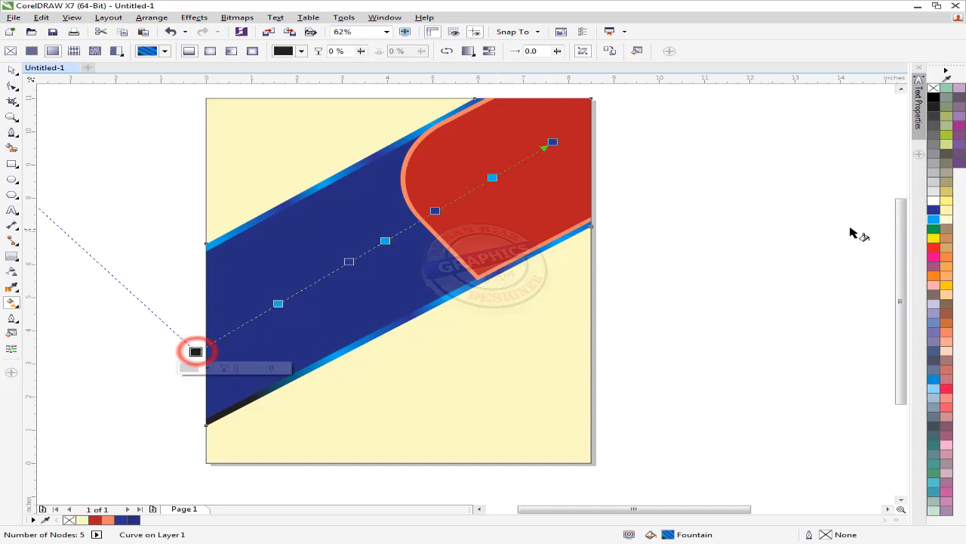
left_click(933, 212)
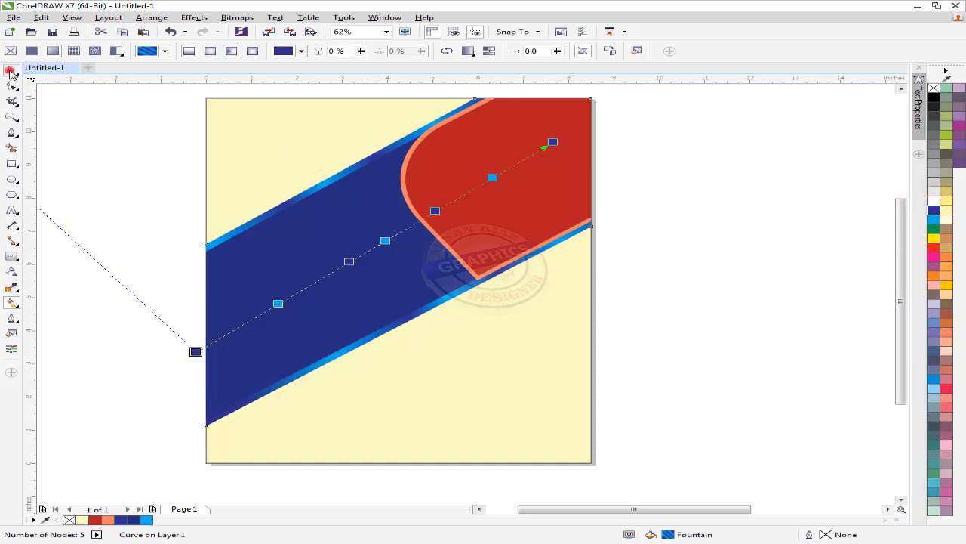
left_click(136, 141)
Step: Draw a rectangle about 4.28 by 5.15 inches in the page's lower-right area, overlapping the band and extending past the right edge
scroll(438, 219, "down", 2)
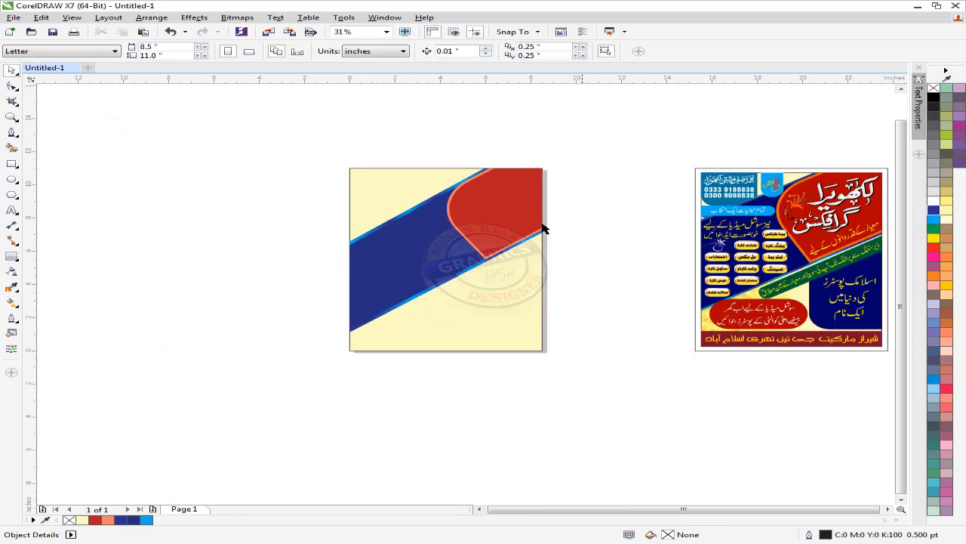
left_click_drag(615, 223, 579, 216)
left_click_drag(541, 254, 529, 228)
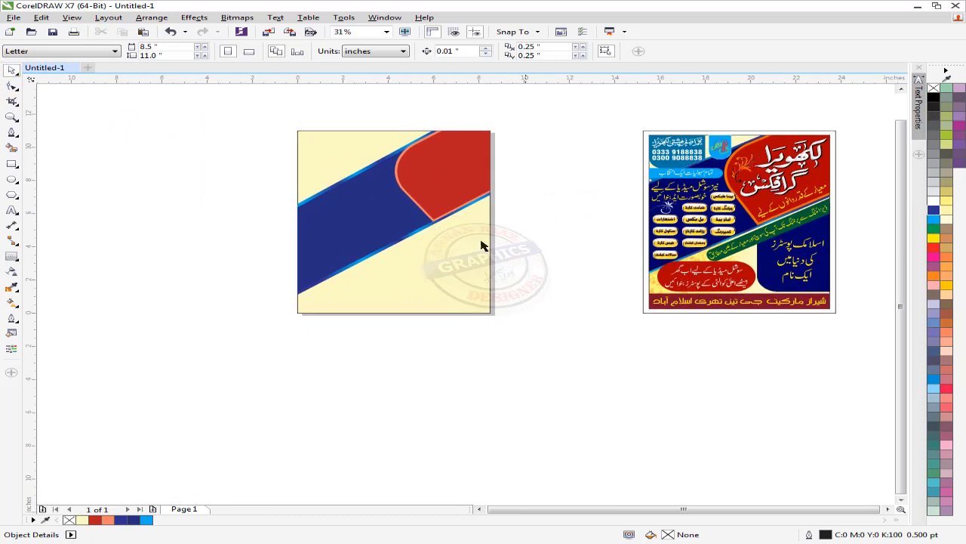
left_click(12, 163)
scroll(425, 221, "up", 1)
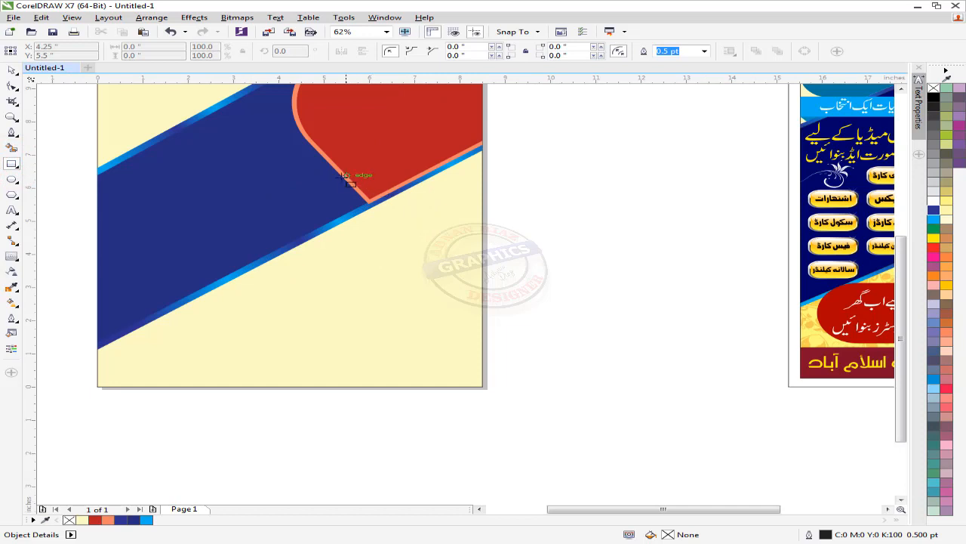
left_click_drag(332, 178, 527, 348)
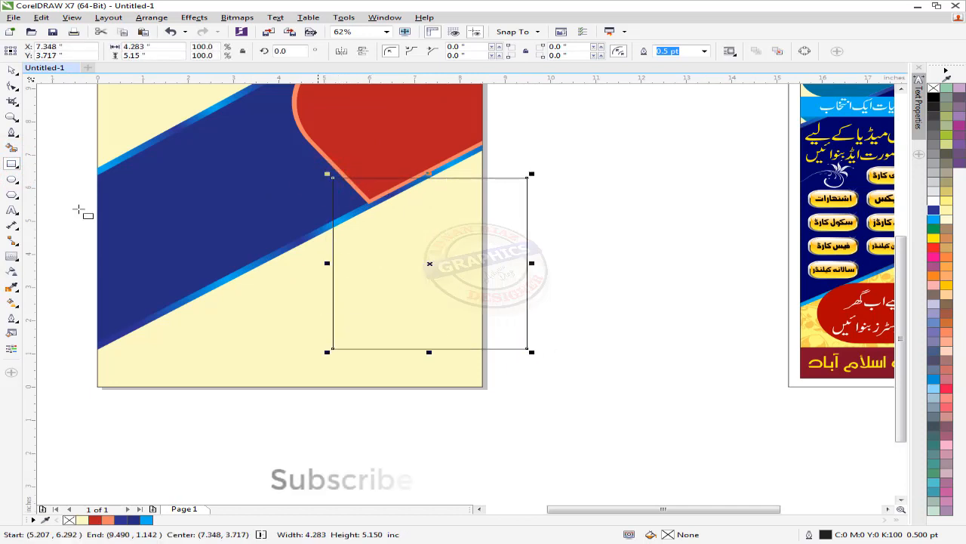
Step: Round only the new rectangle's lower-left corner to a radius of about 0.82 inch
left_click(12, 87)
left_click(333, 348)
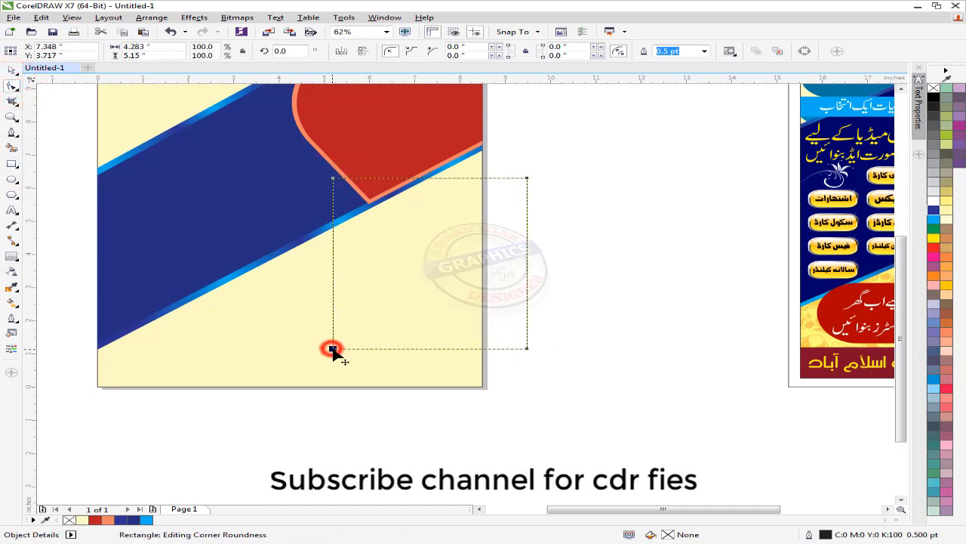
left_click_drag(340, 344, 364, 323)
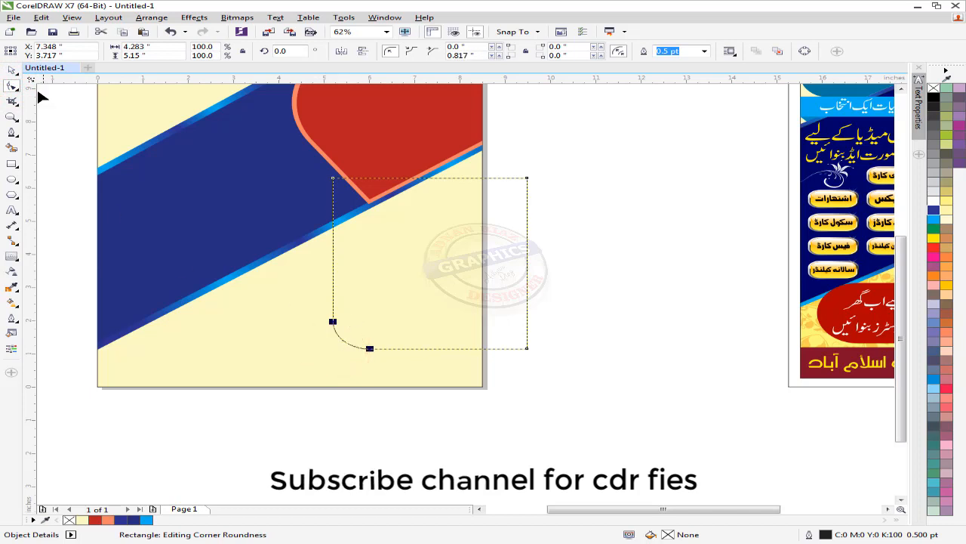
Step: Intersect the rounded-corner rectangle with the page rectangle and delete the original that overhangs the right page edge
left_click(12, 69)
left_click(292, 322)
left_click(510, 314, "shift")
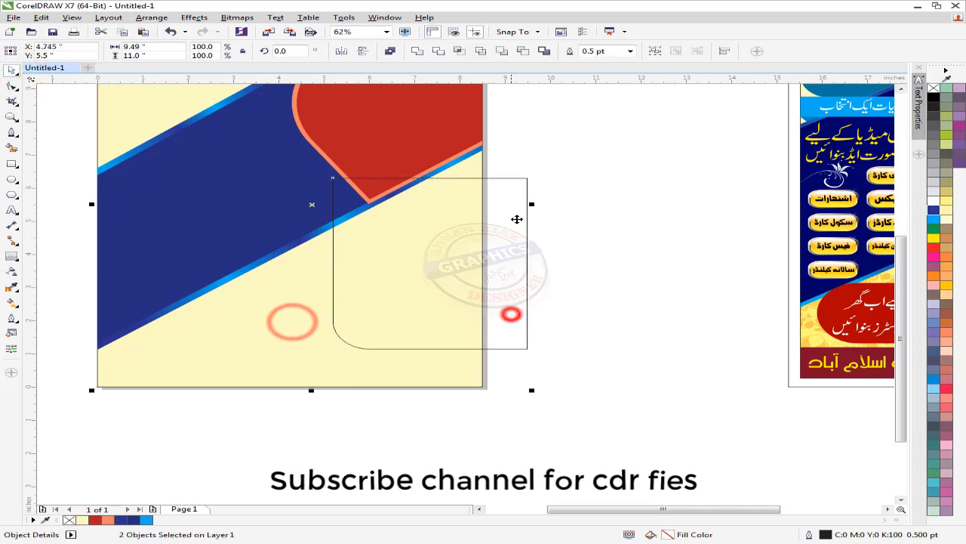
left_click(461, 49)
left_click(587, 219)
left_click(514, 269)
key("Delete")
Step: Stretch the trimmed panel upward and leftward to about 3.7 by 6.63 inches and fill it with blue C100 M96 Y5 K15, without outline
left_click(437, 281)
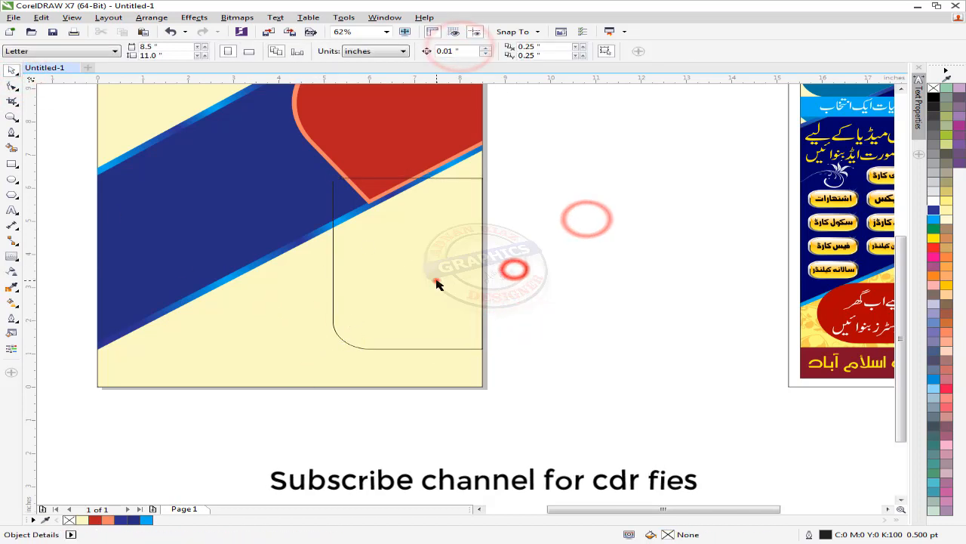
left_click_drag(407, 178, 410, 122)
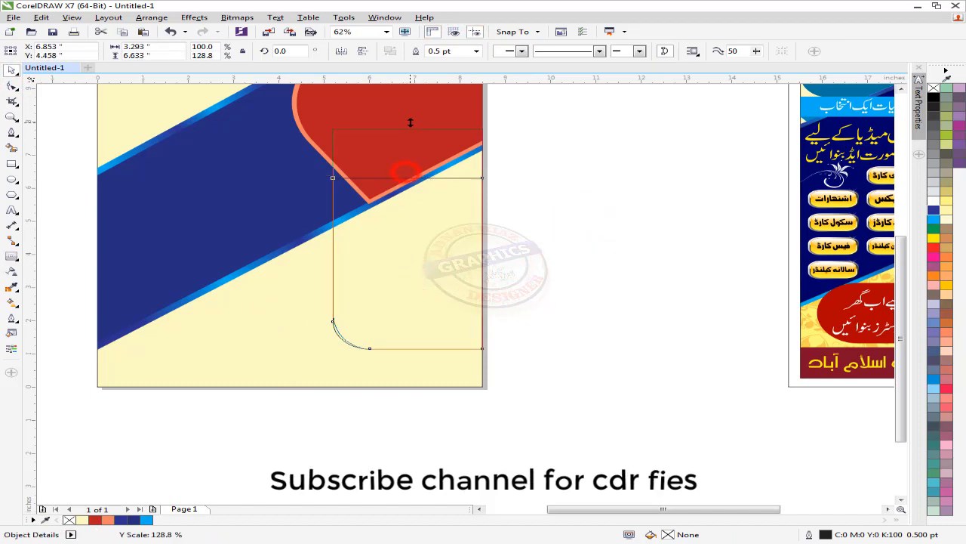
left_click_drag(333, 238, 314, 239)
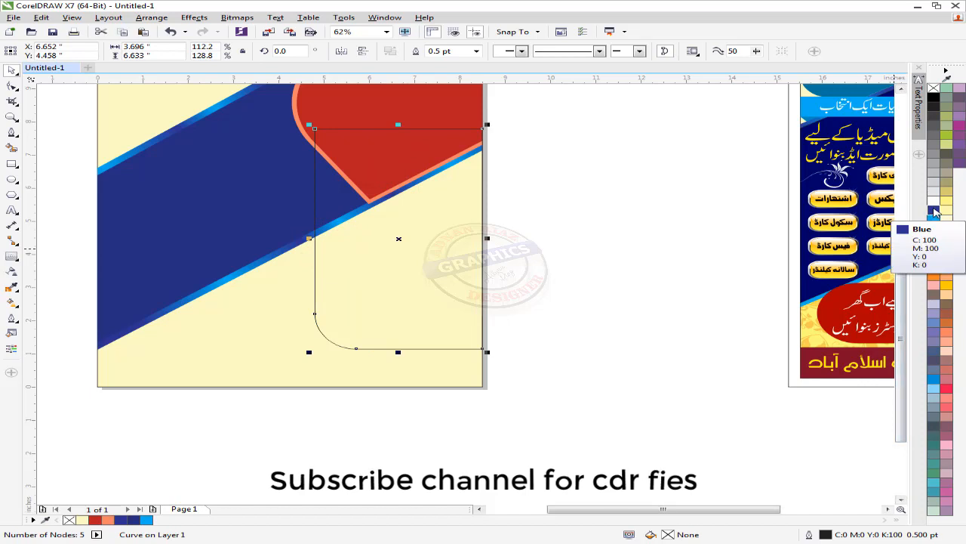
left_click(134, 520)
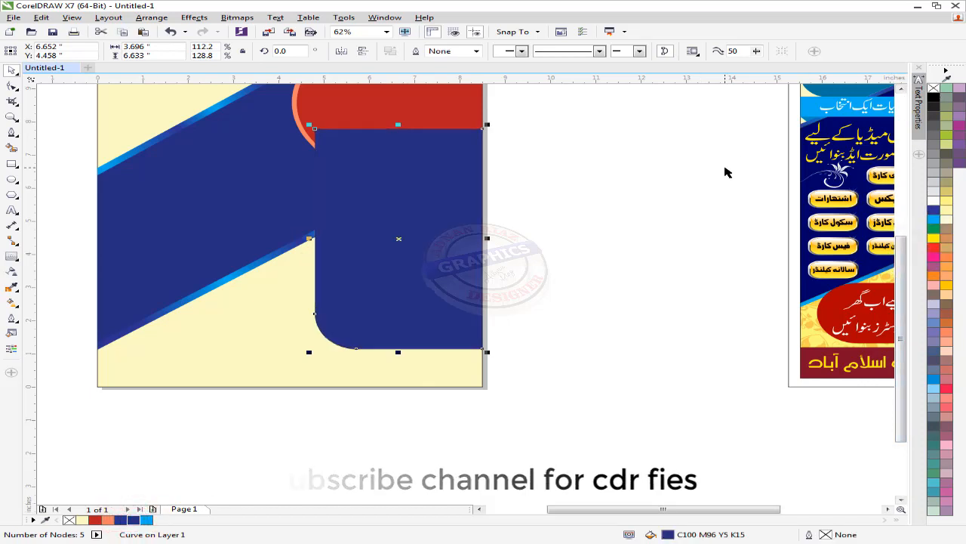
Step: Order the blue lower-right panel behind the diagonal band and red corner shape but in front of the cream page background
key("shift+Page_Down")
key("ctrl+Page_Up")
left_click(655, 242)
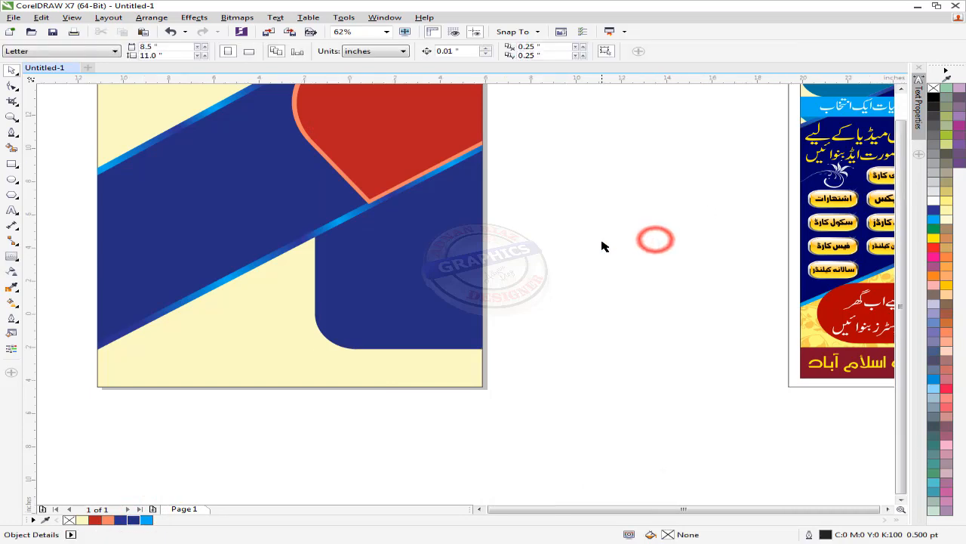
scroll(604, 241, "down", 2)
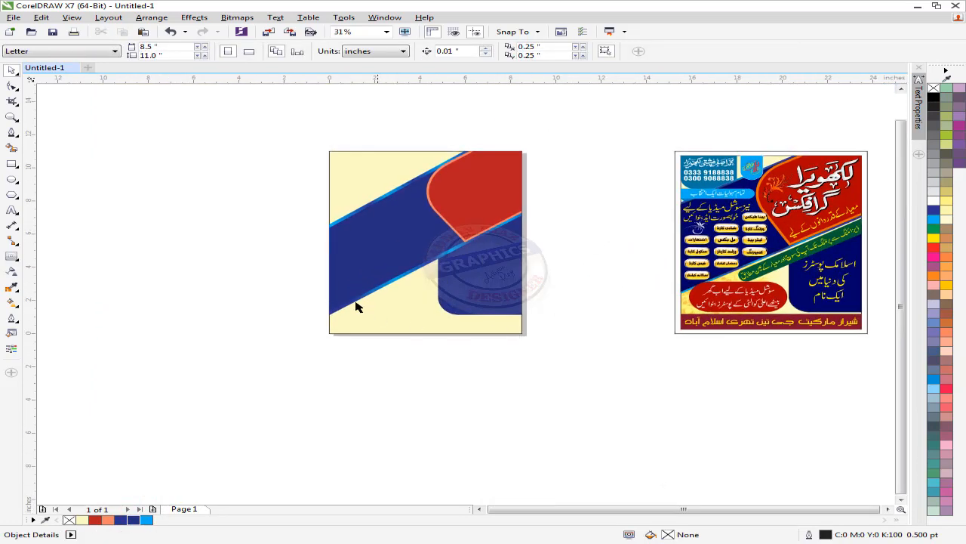
Step: Draw a rectangle about 3.92 by 1.87 inches over the band's lower-left end and round all its corners to about 0.6 inch
scroll(358, 306, "up", 2)
left_click(11, 163)
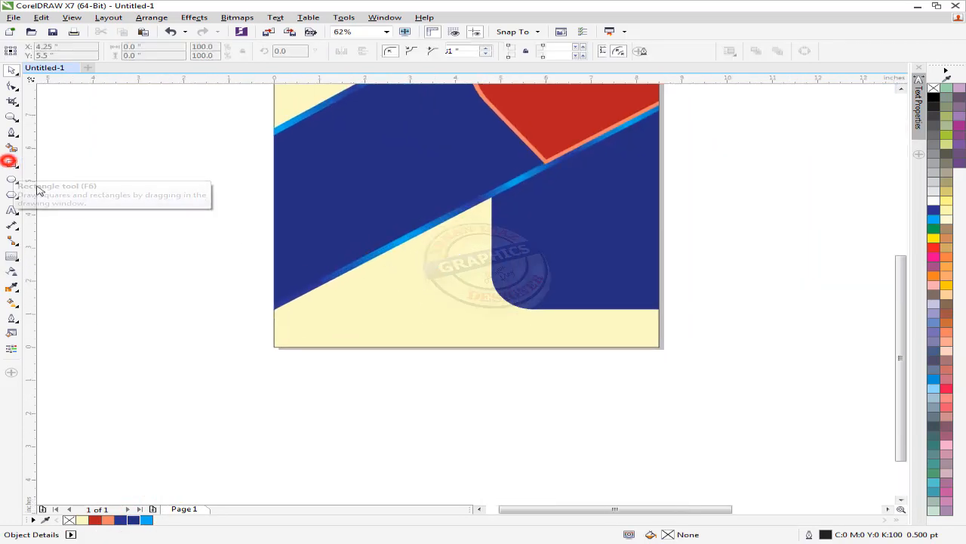
left_click_drag(295, 232, 472, 292)
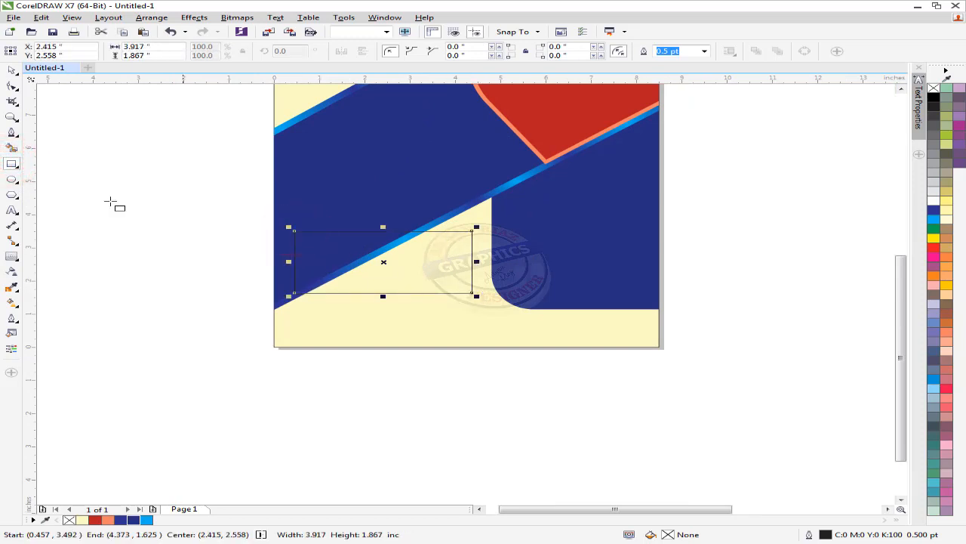
left_click(11, 86)
left_click_drag(294, 231, 323, 234)
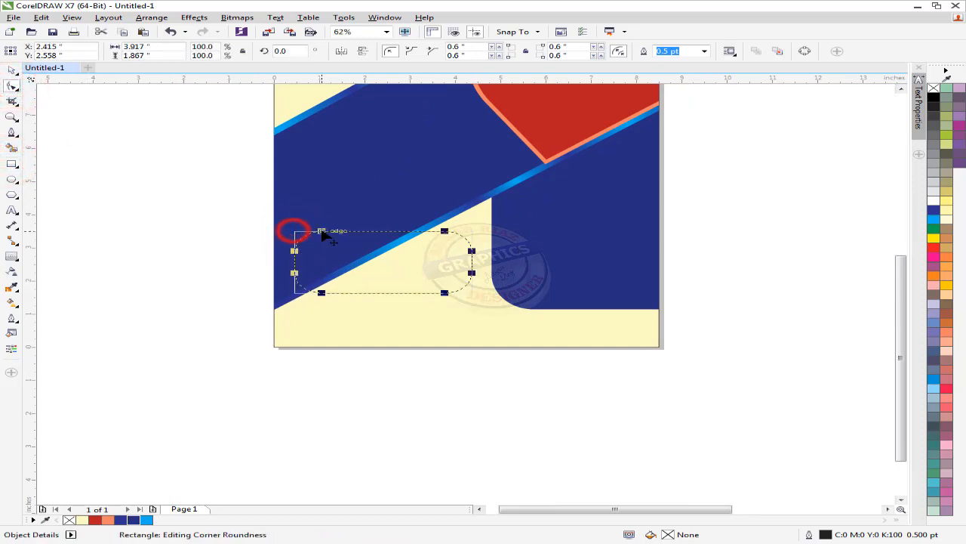
Step: Fill the rounded rectangle with red C16 M100 Y100 K13 and remove its outline
left_click(12, 70)
key("F3")
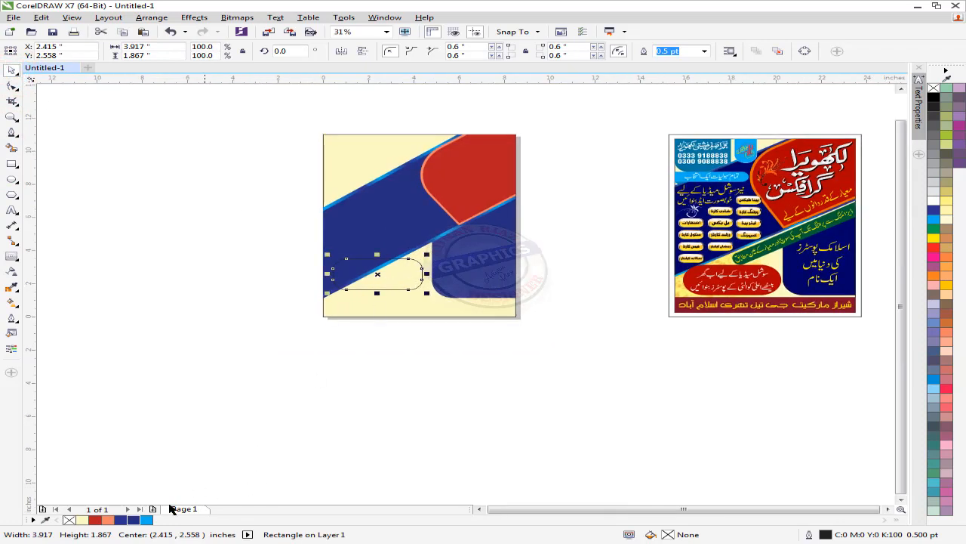
left_click(95, 520)
left_click(360, 417)
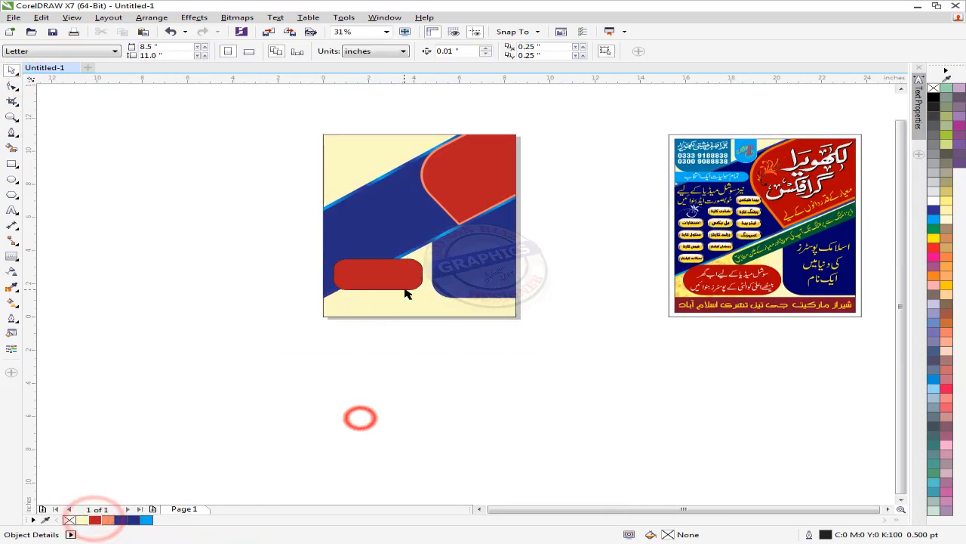
left_click(402, 280)
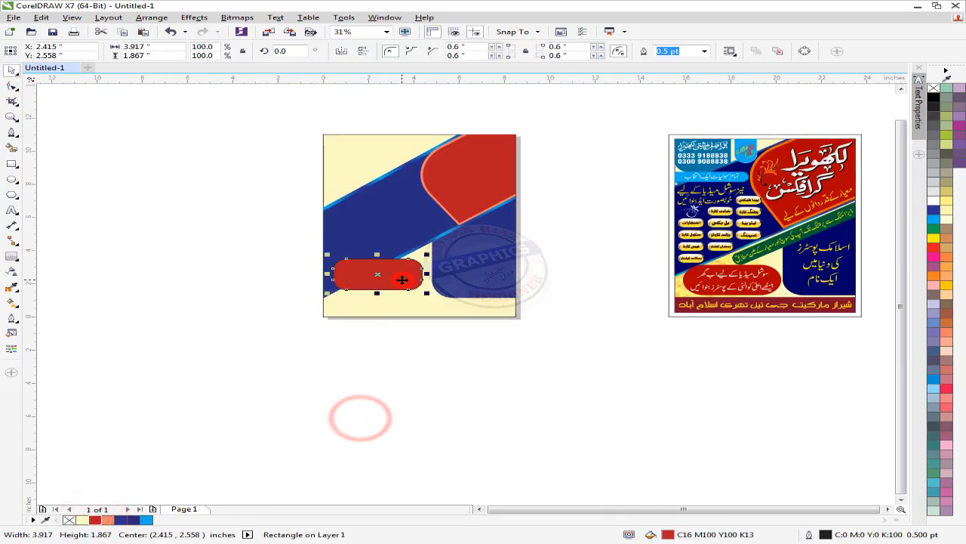
left_click(613, 114)
scroll(502, 177, "up", 1)
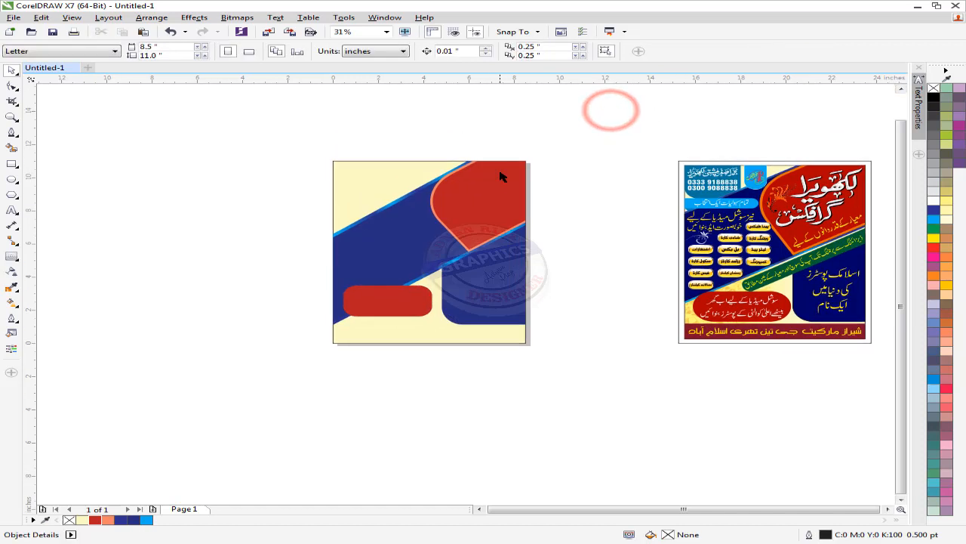
left_click(838, 189)
left_click(476, 51)
left_click(612, 110)
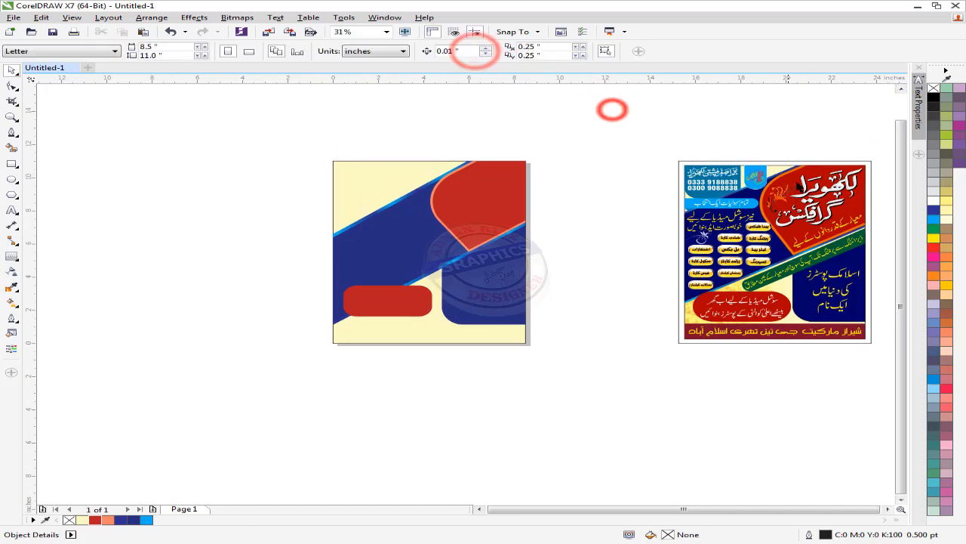
left_click(819, 188)
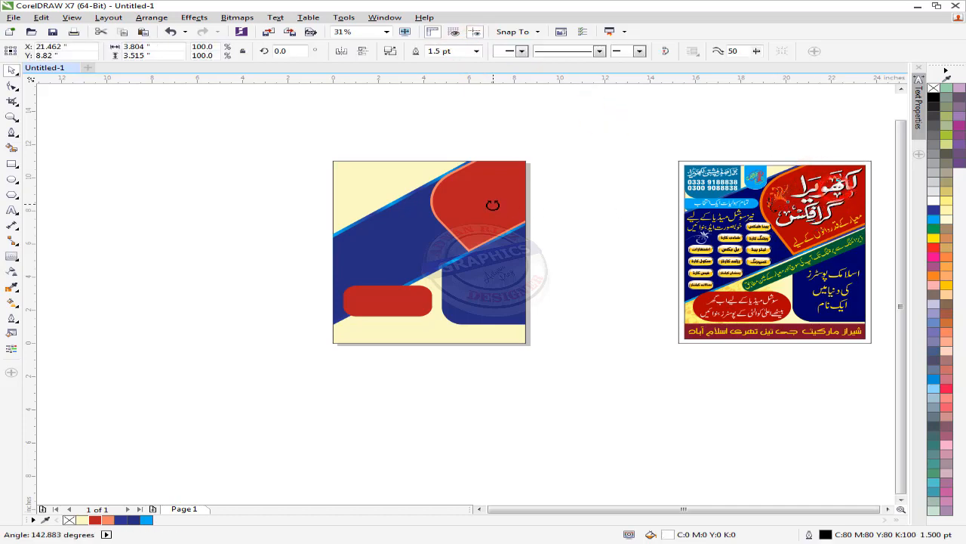
left_click_drag(492, 205, 492, 205)
key("ctrl+z")
left_click(831, 123)
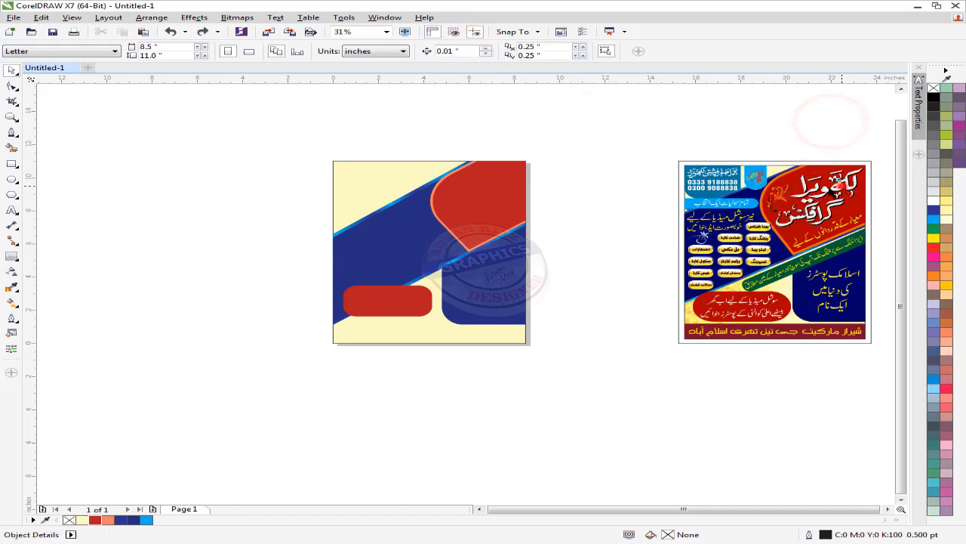
Step: Move the white bevelled title lettering from the reference onto the red corner shape and scale it to about 3.4 by 3.14 inches
left_click_drag(842, 186, 498, 187)
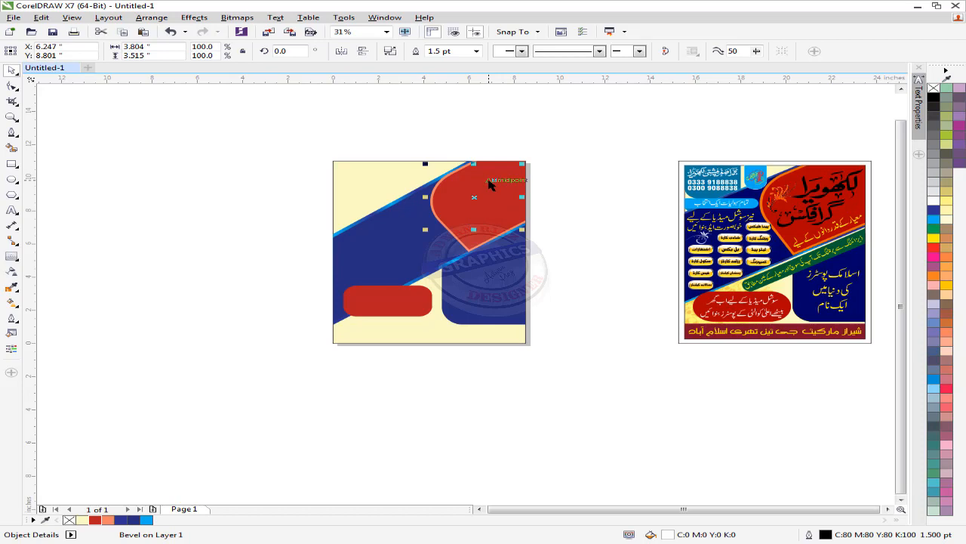
scroll(504, 183, "up", 2)
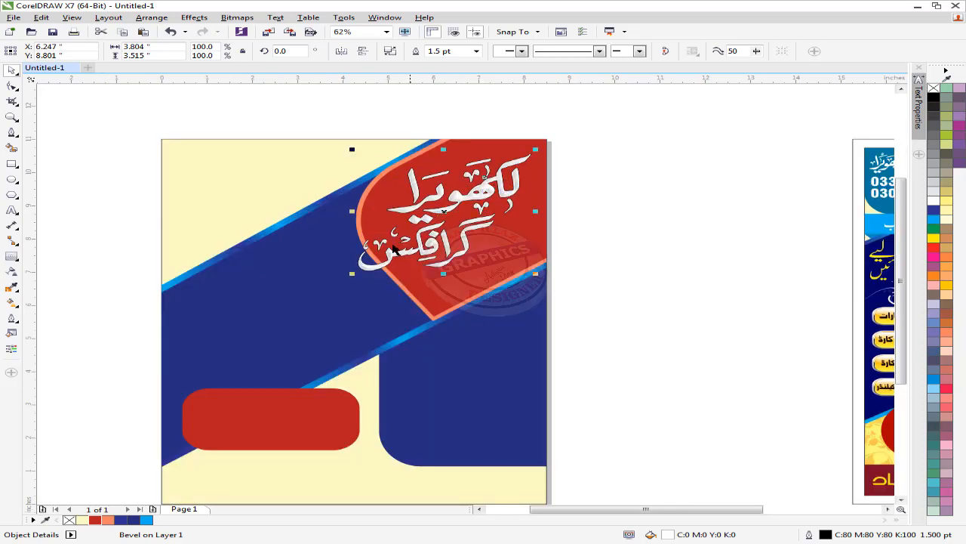
left_click_drag(336, 287, 378, 257)
left_click_drag(569, 188, 607, 223)
scroll(608, 223, "down", 1)
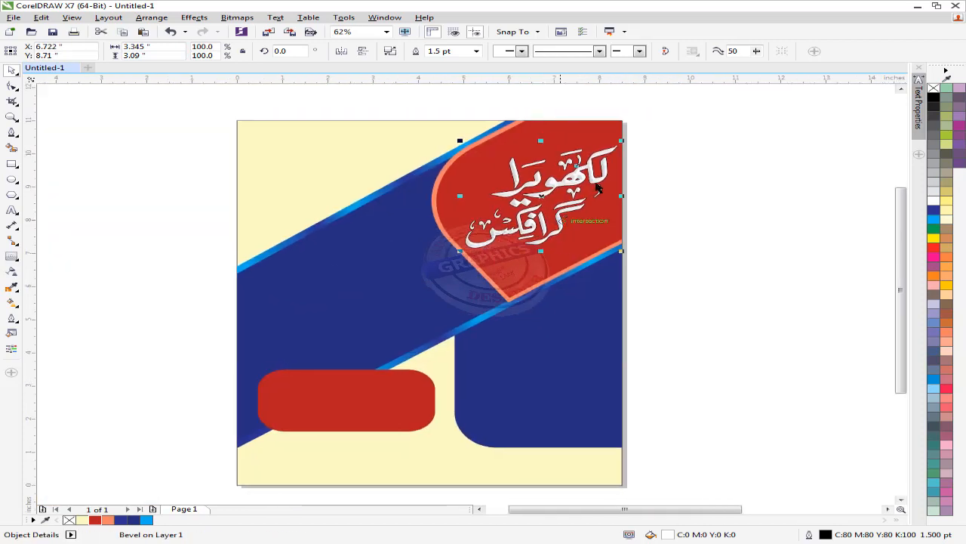
left_click_drag(460, 141, 457, 139)
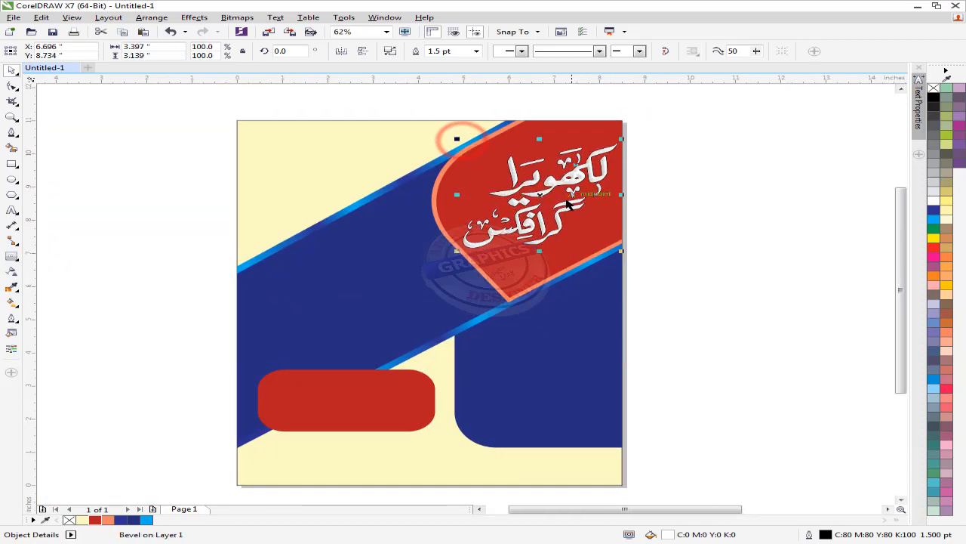
Step: Place a slightly offset copy of the title lettering behind the original as a shadow, filled with black C100 M100 Y100 K100
scroll(604, 185, "up", 2)
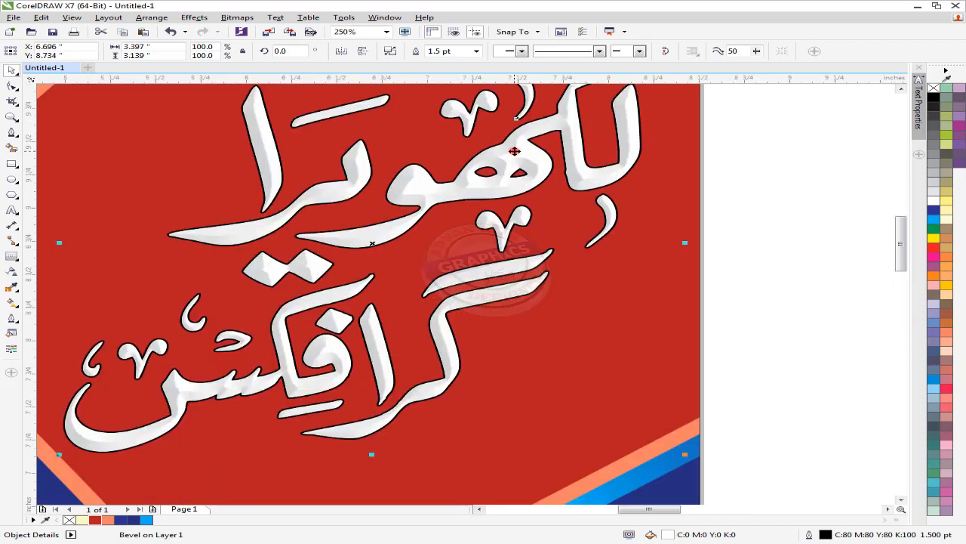
left_click_drag(514, 151, 518, 153)
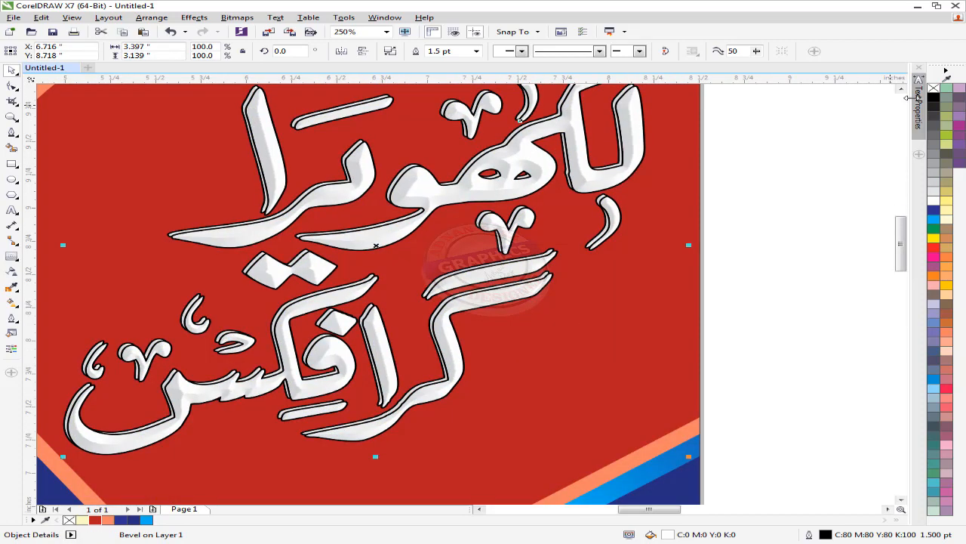
left_click(934, 97)
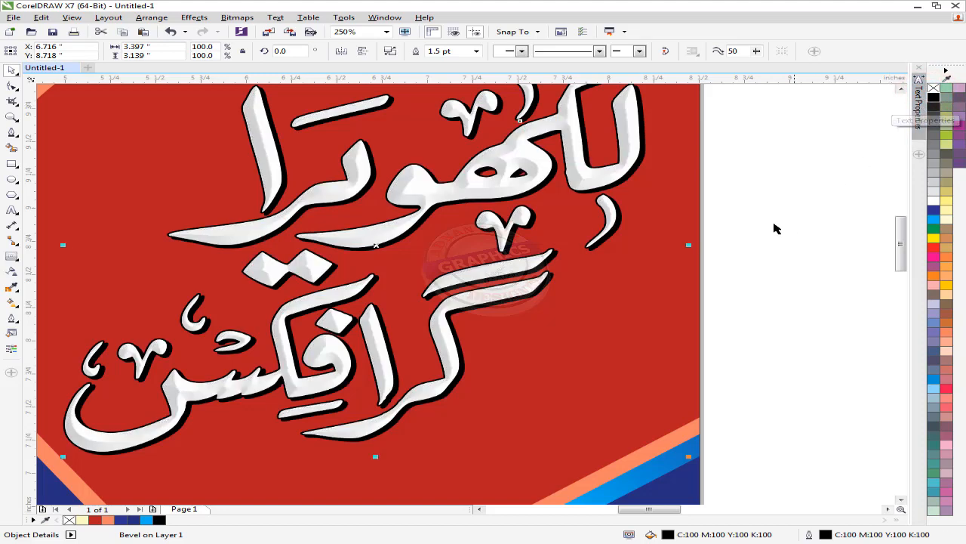
left_click(735, 229)
key("F4")
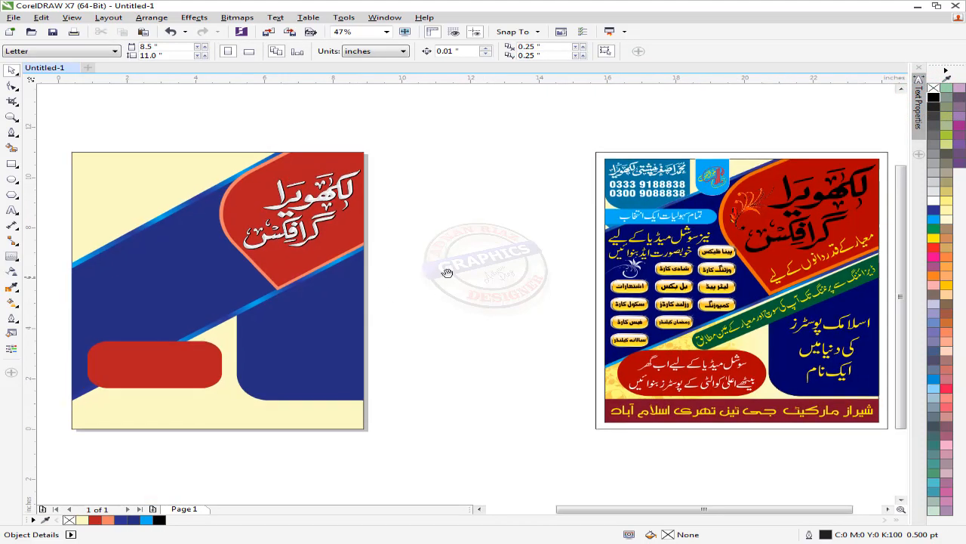
Step: Copy the orange floral ornament from the reference to the red corner shape, beside the title lettering
left_click(778, 207)
left_click_drag(762, 202, 276, 198)
left_click(550, 239)
Step: Copy the yellow slogan from the reference to the red shape's lower part and rotate it to about 37.8 degrees
left_click_drag(876, 253, 222, 221)
left_click_drag(176, 250, 337, 279)
scroll(335, 273, "up", 1)
left_click(324, 273)
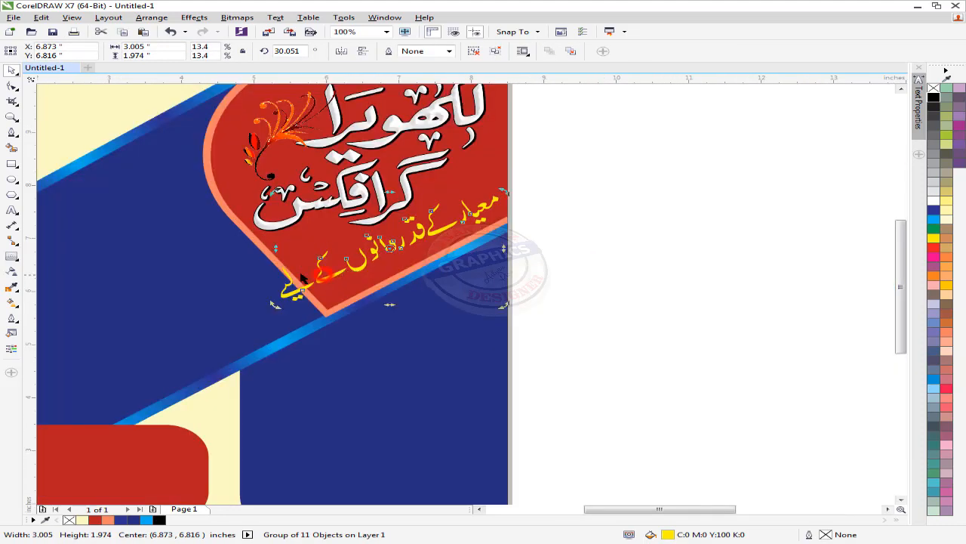
left_click_drag(274, 193, 265, 205)
left_click(591, 220)
left_click(480, 194)
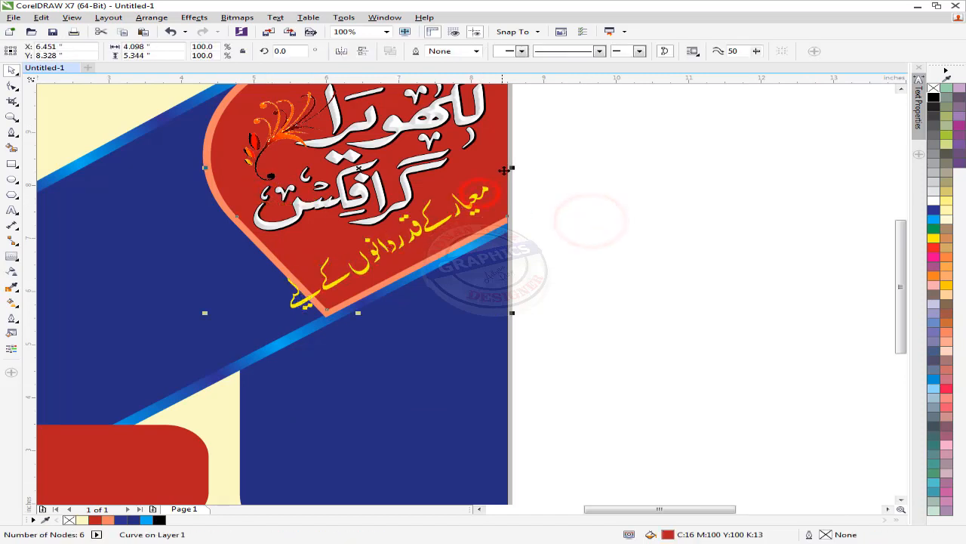
left_click(561, 182)
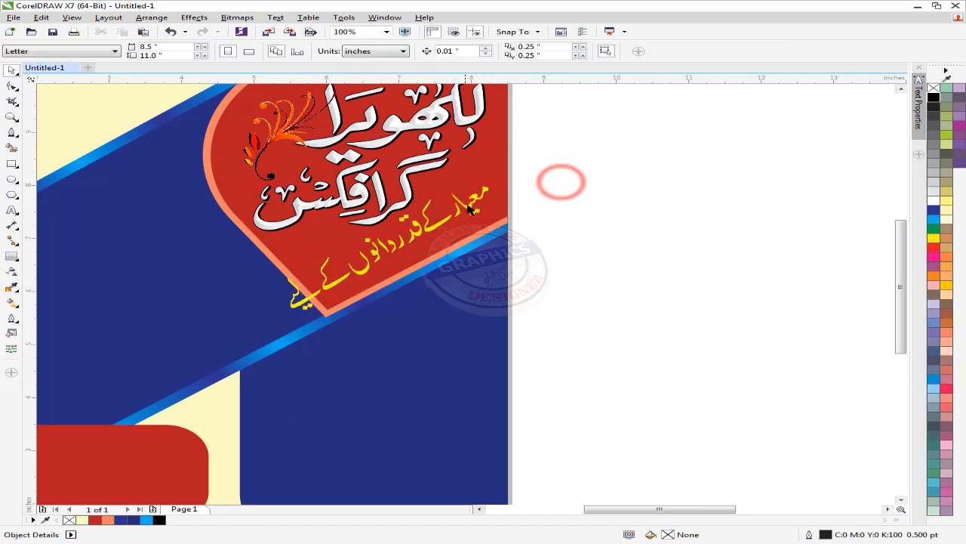
Step: Scale the yellow slogan down to about 2.17 by 1.81 inches and fit it along the red shape's slanted lower edge
left_click(468, 209)
left_click_drag(490, 185, 448, 208)
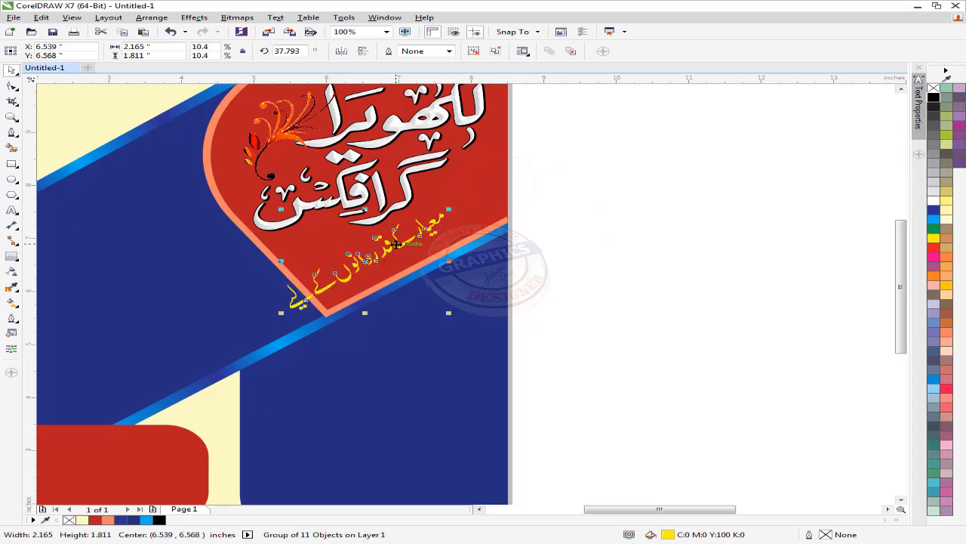
left_click_drag(396, 243, 434, 226)
left_click(468, 215)
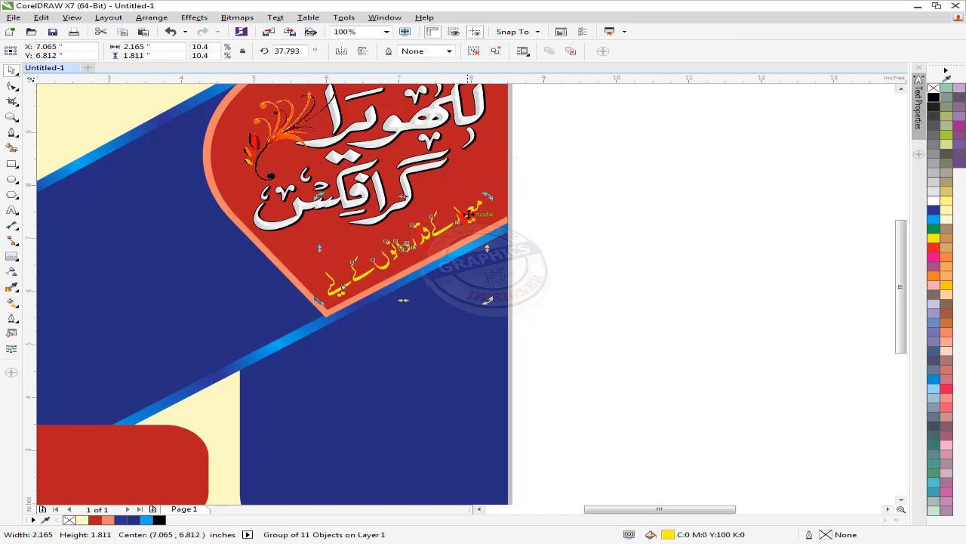
left_click_drag(488, 196, 507, 188)
left_click(541, 198)
left_click(481, 204)
left_click(570, 196)
scroll(565, 204, "down", 1)
left_click_drag(569, 204, 468, 213)
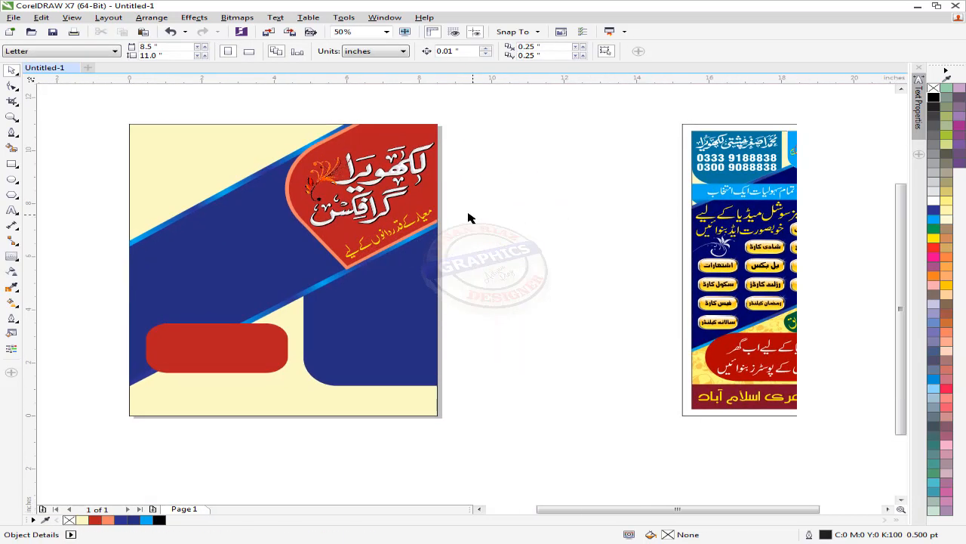
Step: Copy the reference's white name and phone-number text to the blank area beside the page and fill it with 30% grey
left_click(734, 215)
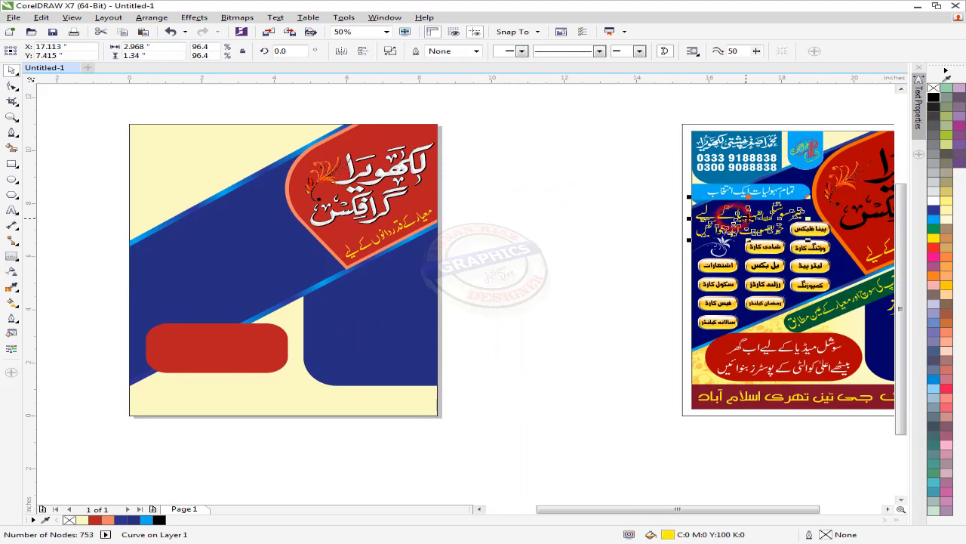
left_click(655, 183)
left_click_drag(214, 213, 247, 220)
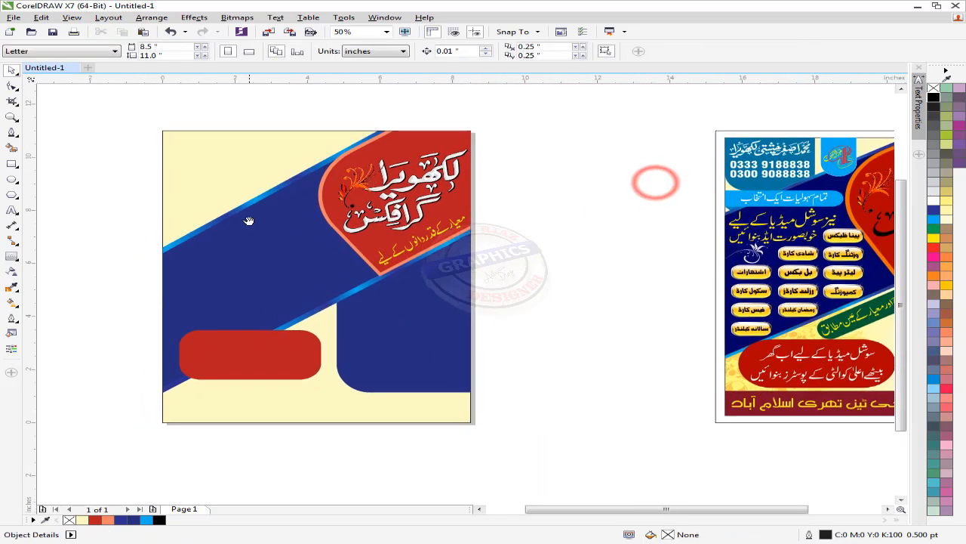
left_click_drag(751, 175, 529, 168)
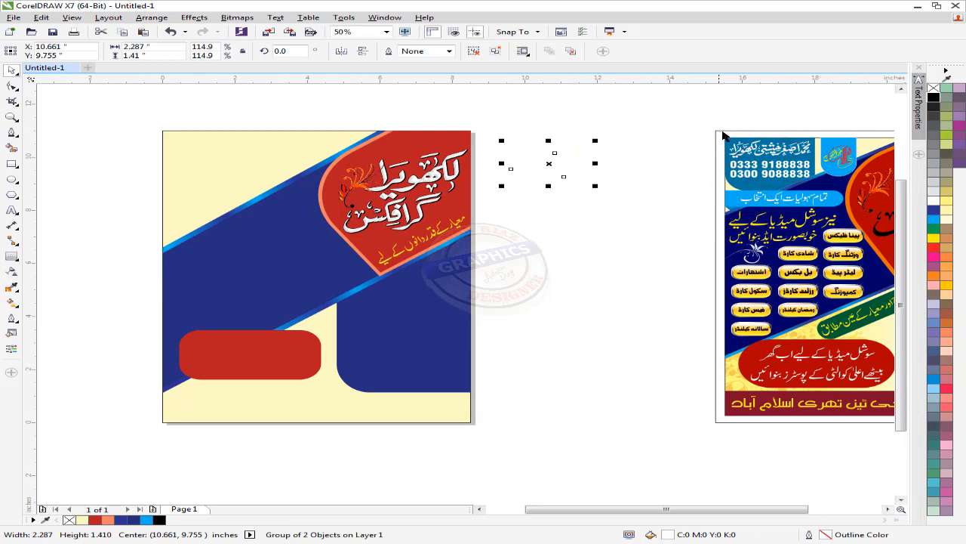
left_click(933, 169)
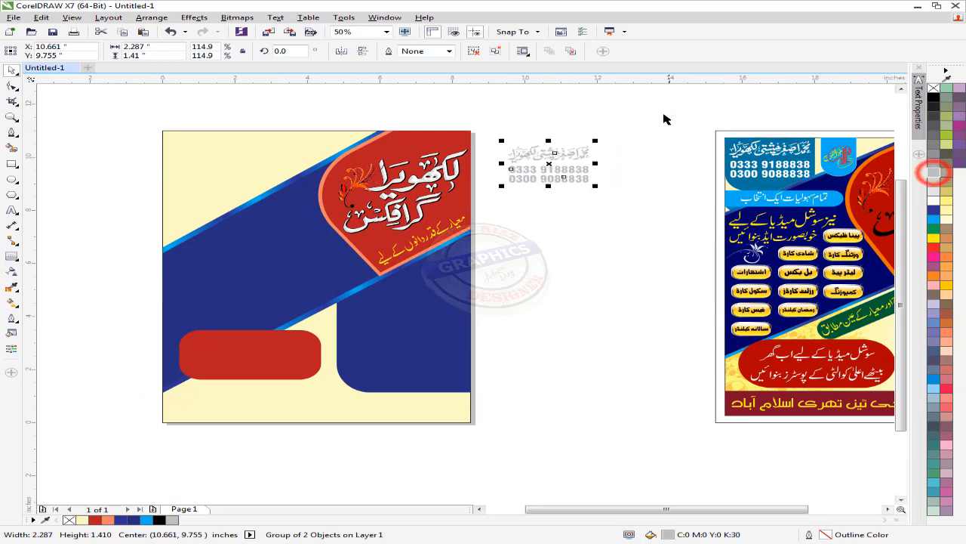
left_click(663, 113)
left_click_drag(711, 190, 487, 194)
key("ctrl+z")
left_click(260, 109)
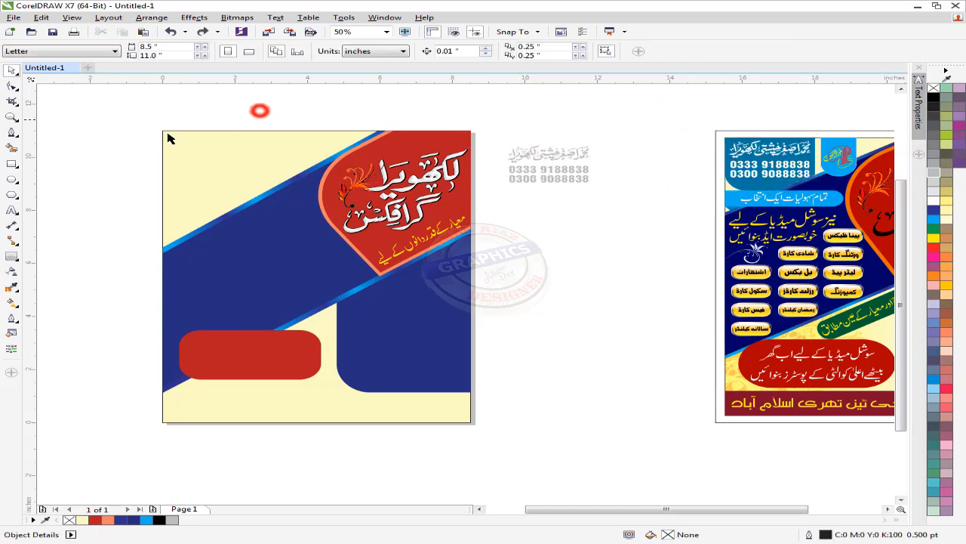
Step: Draw a rectangle about 3.65 by 3.54 inches over the page's upper-left corner, extending past the top and left edges
left_click(11, 164)
left_click_drag(143, 119, 276, 212)
left_click(11, 69)
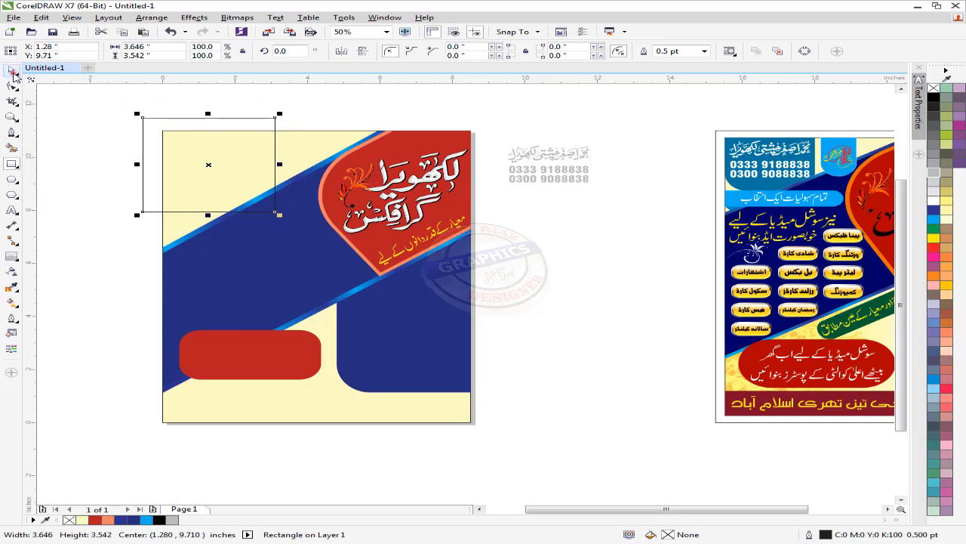
left_click(336, 101)
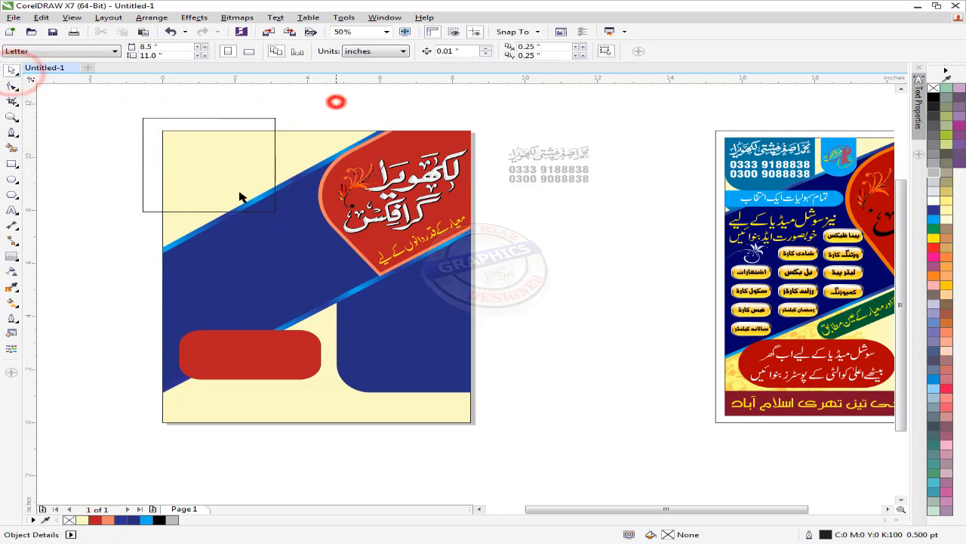
Step: Sample the teal of the reference poster's contact panel and fill the upper-left rectangle with it
left_click(44, 519)
left_click(754, 184)
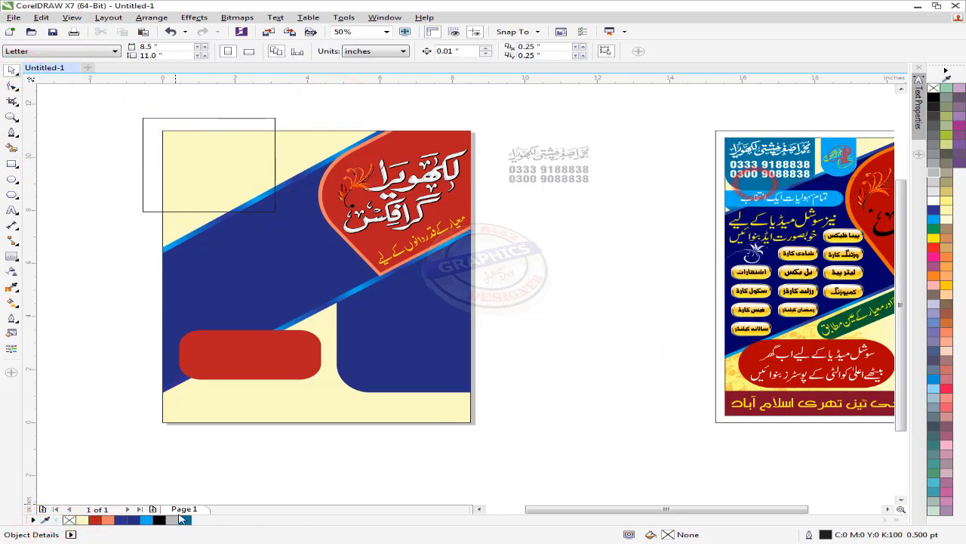
left_click(203, 185)
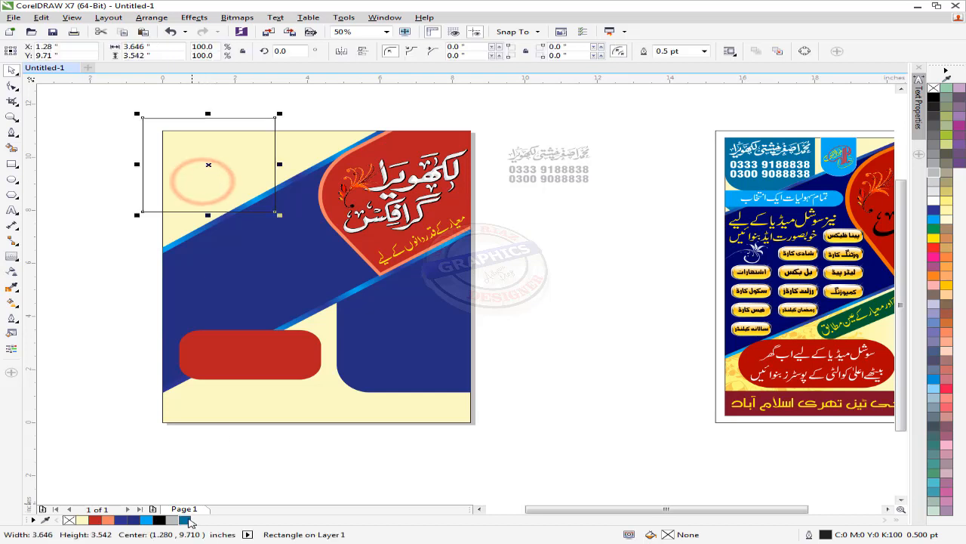
left_click(184, 520)
left_click(92, 330)
Step: Intersect the teal rectangle with the cream page background and delete the original that extends past the page edges
left_click(302, 155)
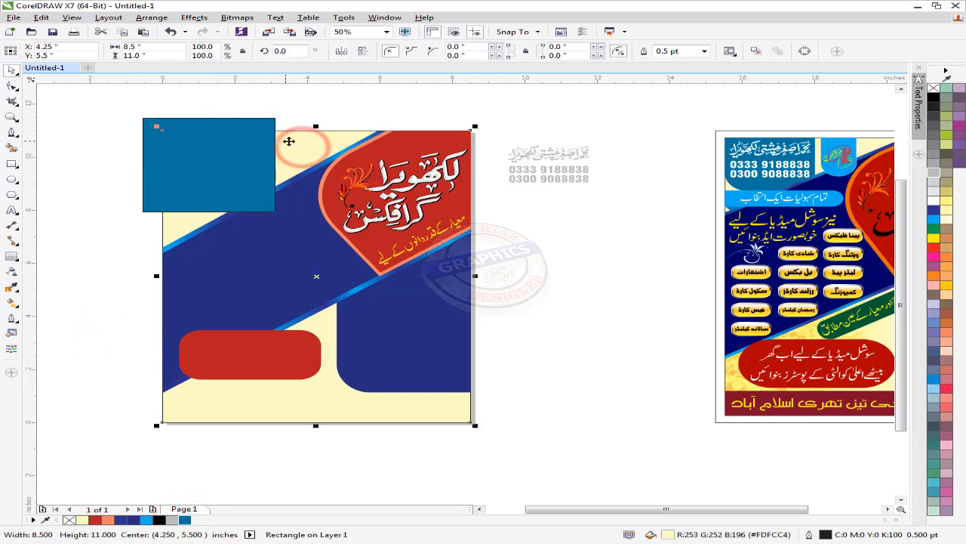
left_click(320, 99)
left_click(317, 142)
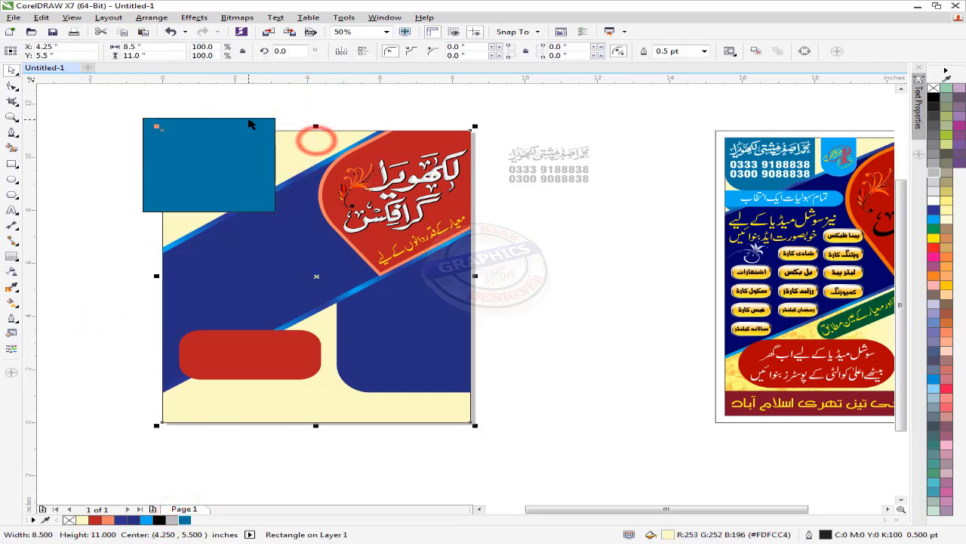
left_click(250, 121, "shift")
left_click(459, 50)
left_click(401, 96)
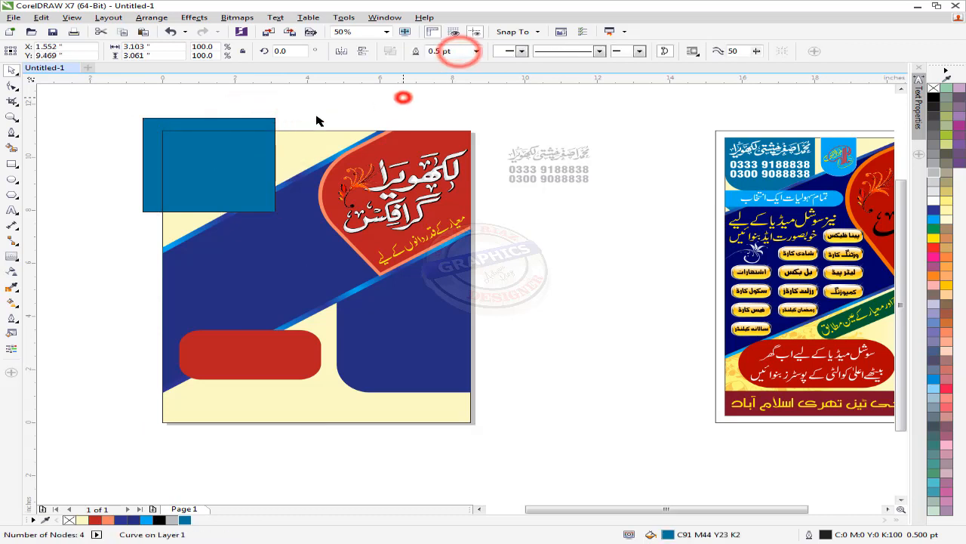
left_click(249, 121)
key("Delete")
left_click(237, 154)
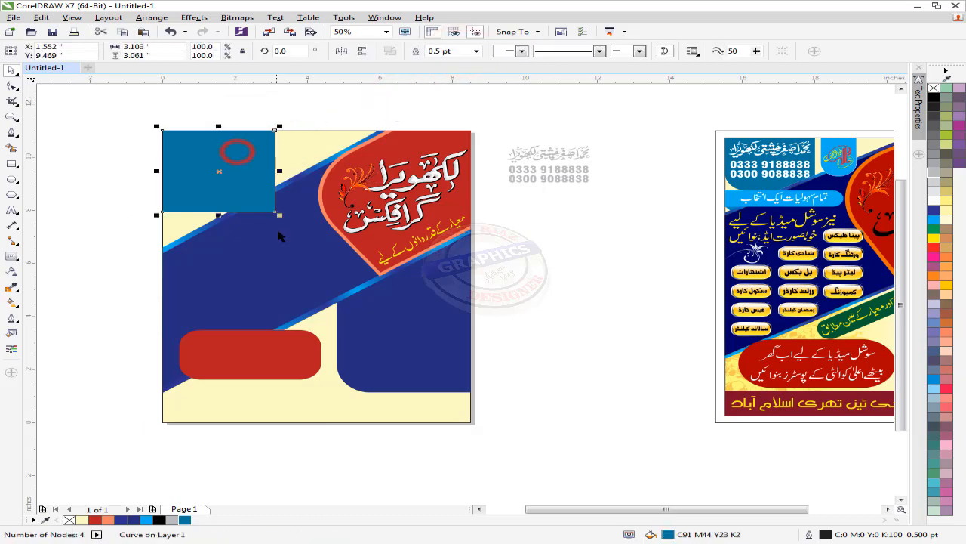
Step: Trim the teal panel's lower-right corner with the diagonal navy and light-blue bands and remove the panel's outline
left_click(283, 232)
left_click(251, 159, "shift")
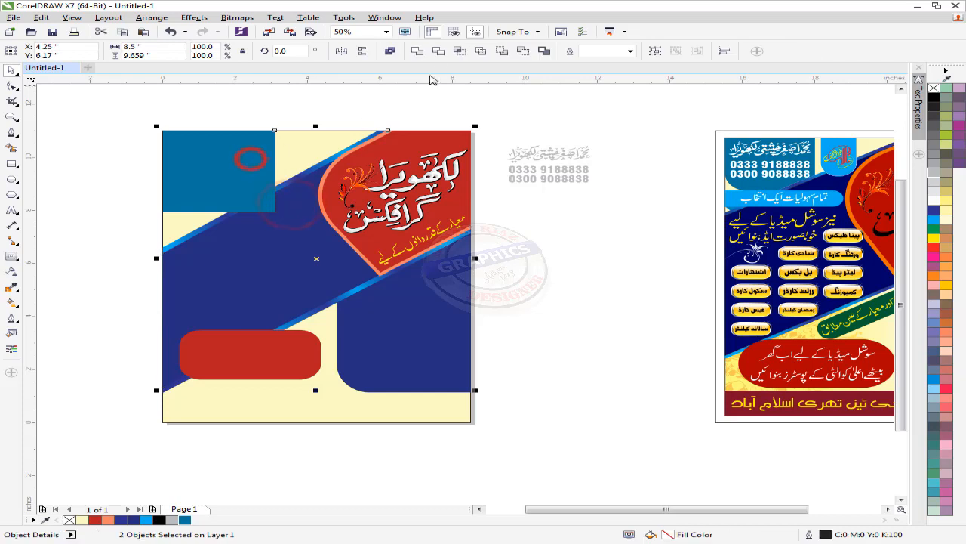
left_click(375, 89)
left_click(299, 176)
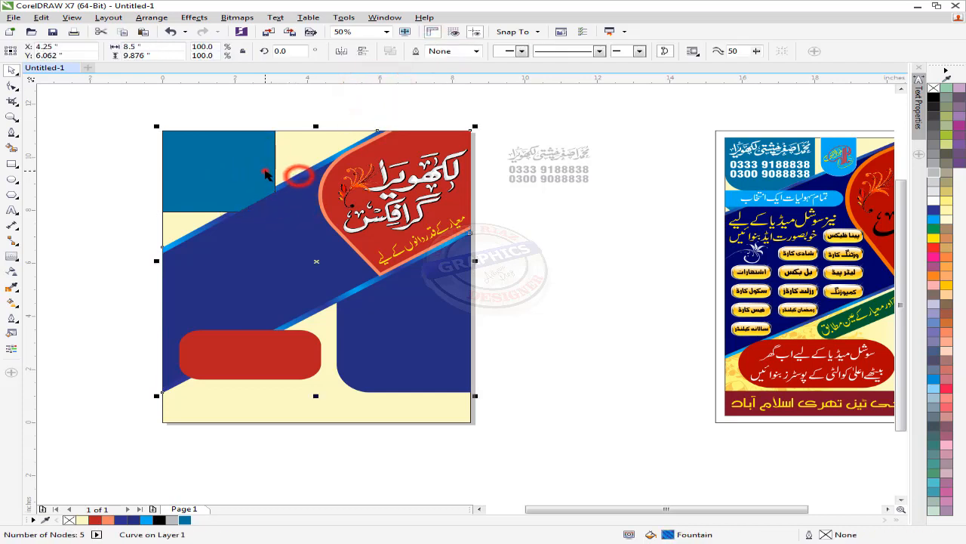
left_click(265, 171, "shift")
left_click(438, 51)
left_click(414, 98)
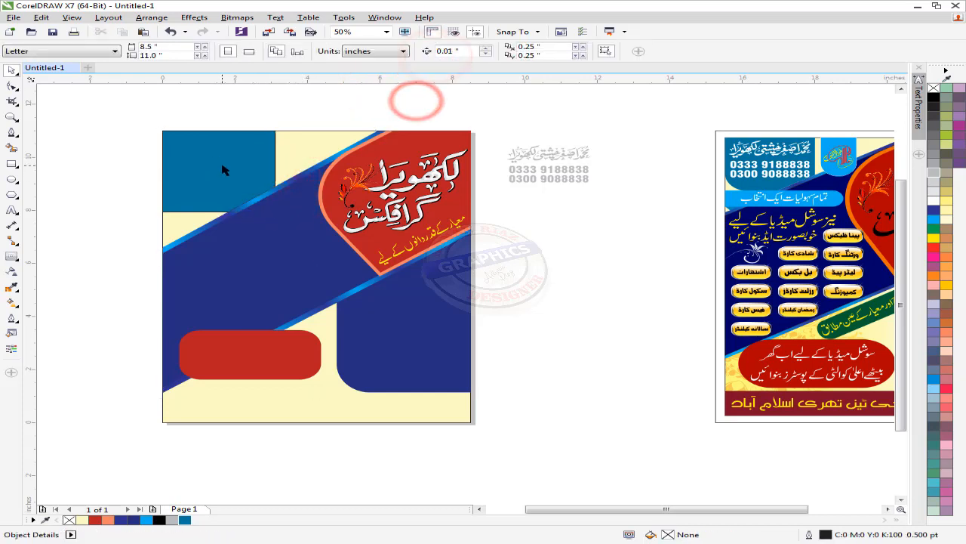
left_click(229, 171)
right_click(934, 88)
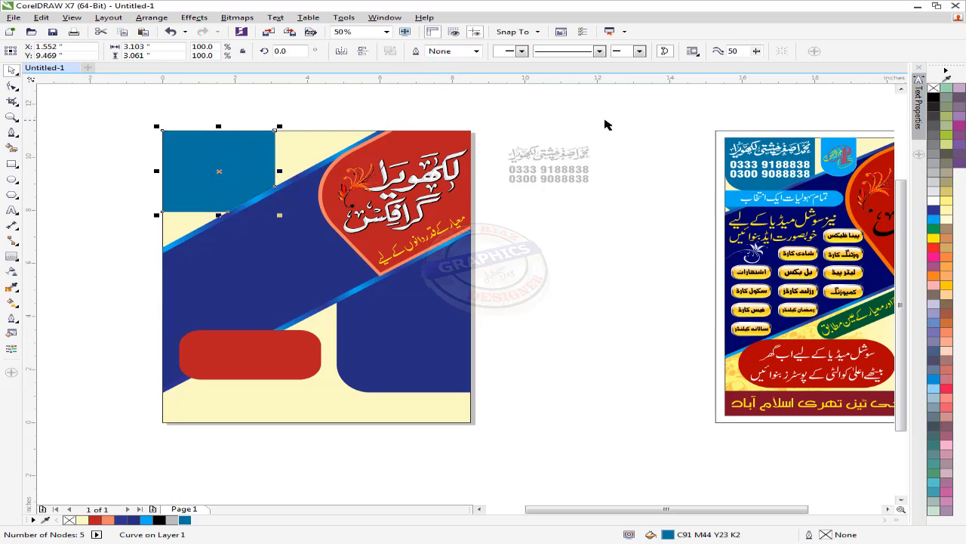
Step: Centre the grey name and phone-number text horizontally and vertically on the teal panel
left_click(604, 123)
left_click(578, 156)
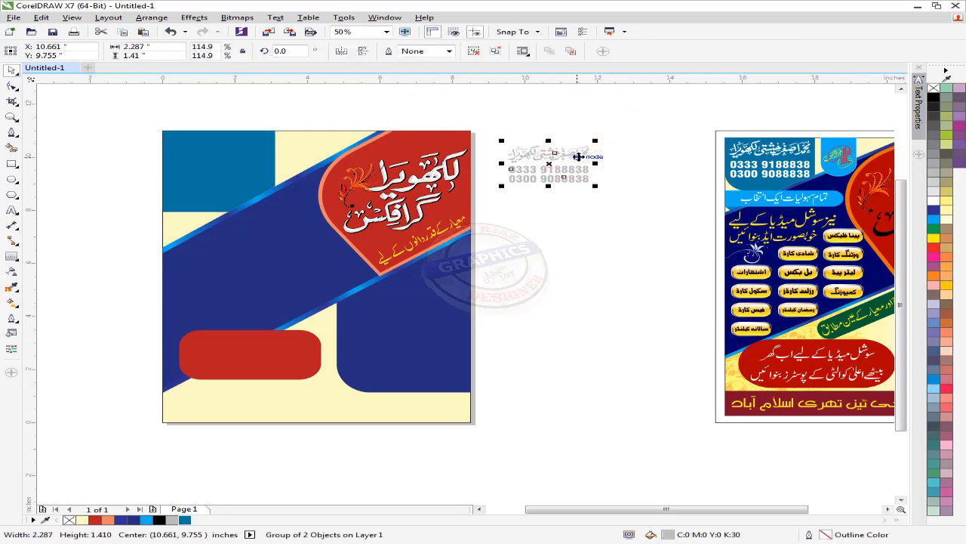
left_click(223, 163, "shift")
key("e")
key("c")
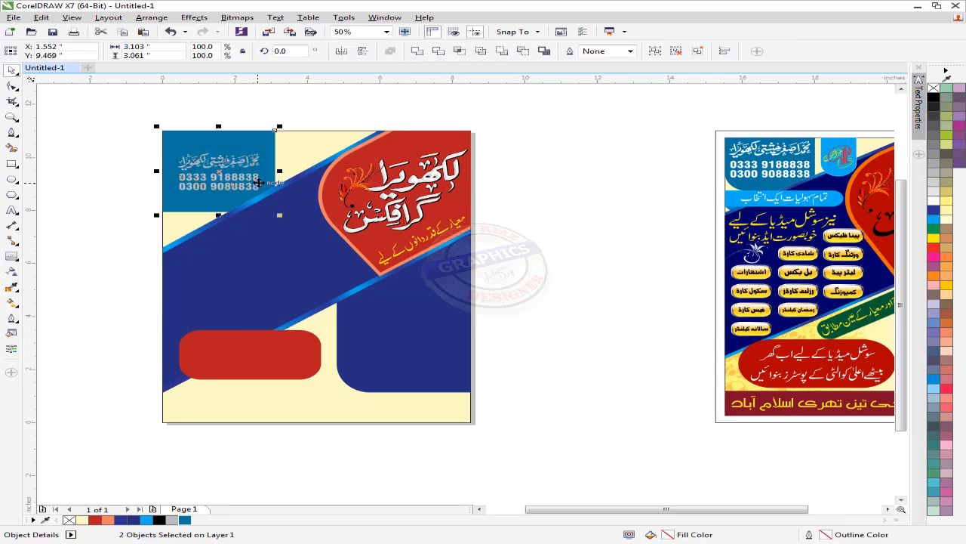
Step: Enlarge the contact text to about 2.94 by 1.81 inches, move it to the teal panel's top and fill it white
left_click(256, 109)
left_click(223, 168)
scroll(225, 160, "up", 1)
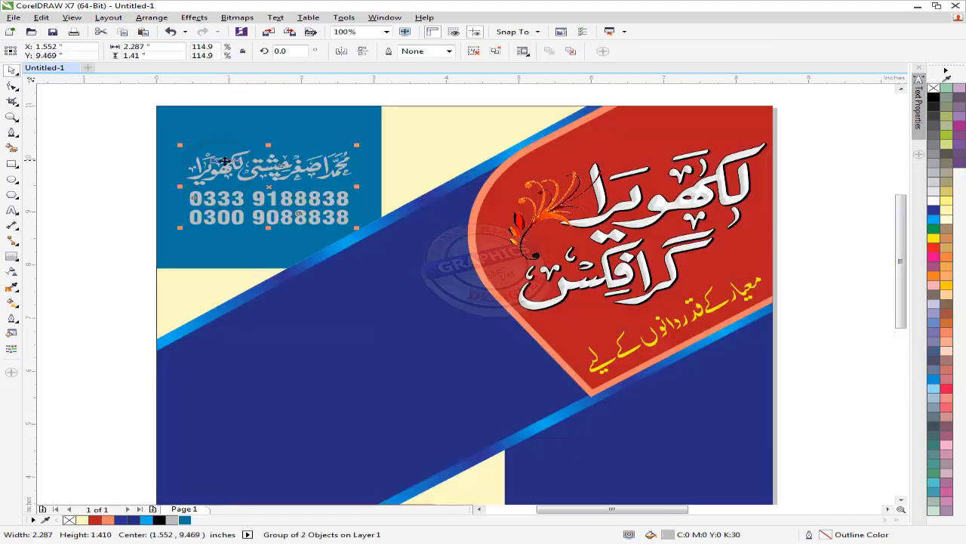
left_click_drag(358, 146, 382, 136)
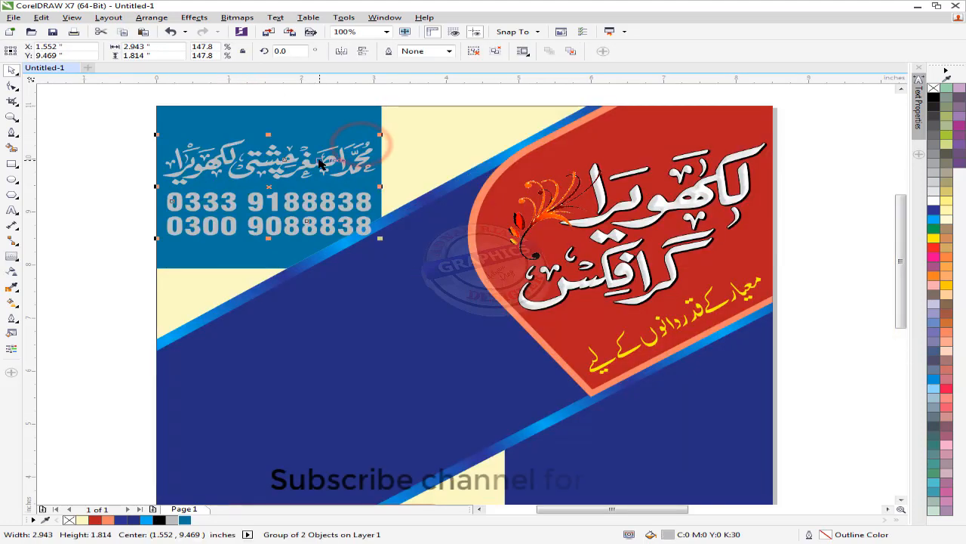
left_click_drag(323, 168, 321, 143)
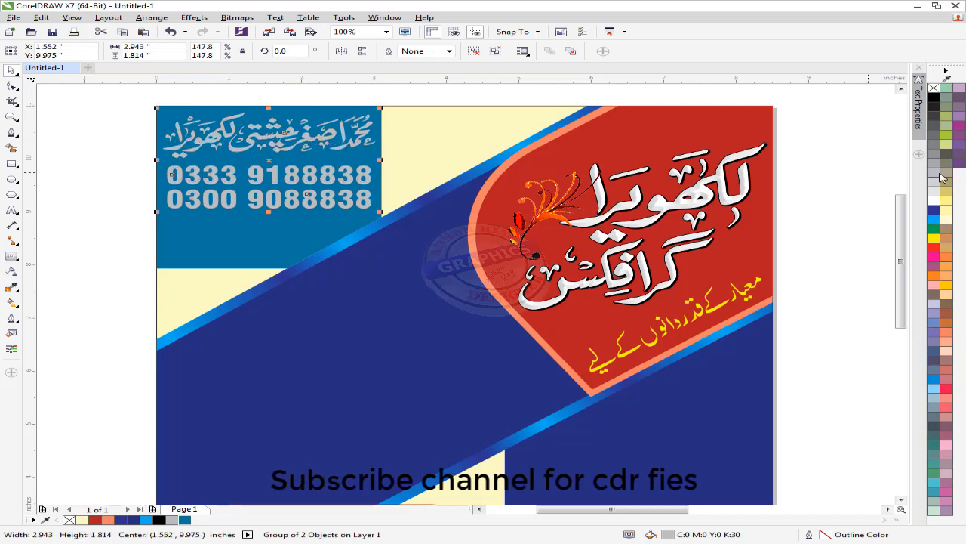
left_click(935, 202)
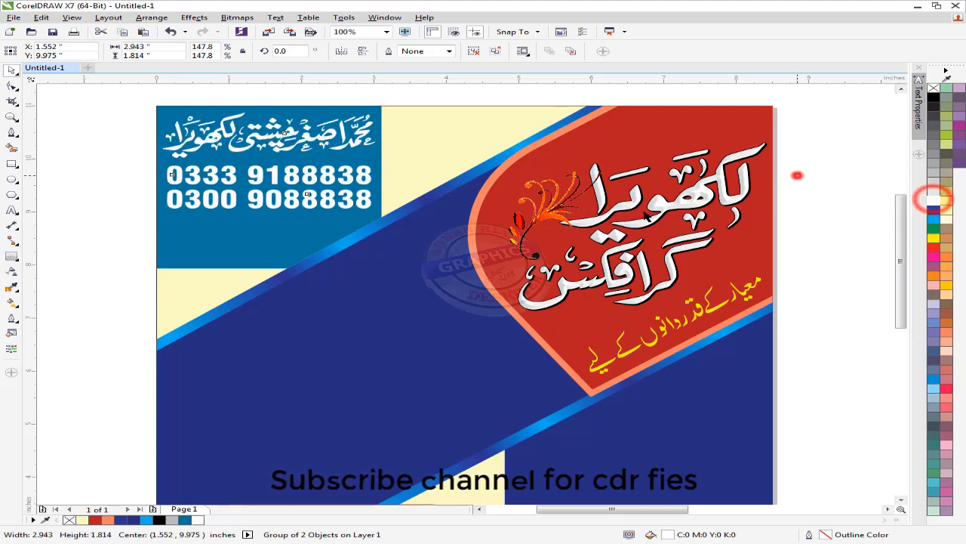
left_click(797, 175)
Step: Draw a rectangle about 3.99 by 1.03 inches below the phone numbers, across the teal panel and the diagonal band
scroll(361, 212, "down", 1)
left_click_drag(435, 210, 384, 200)
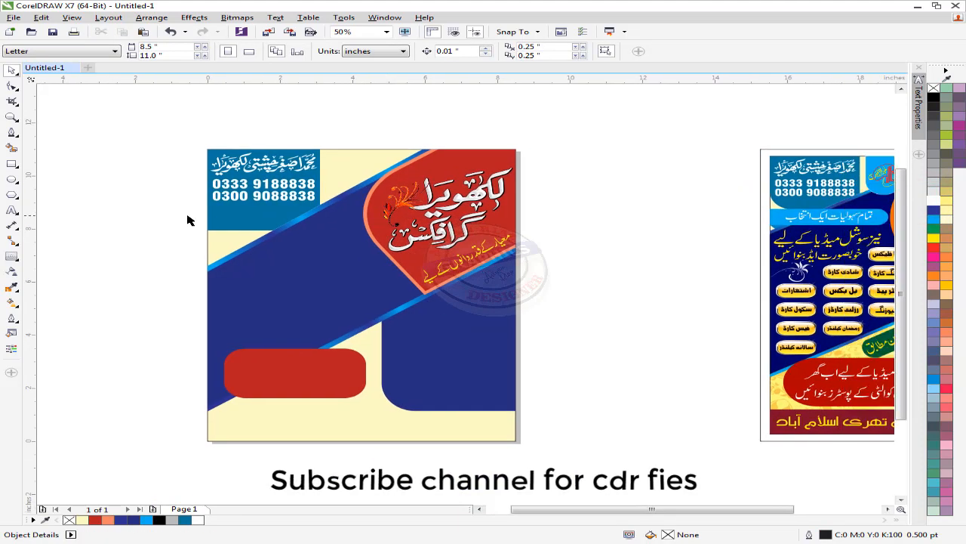
scroll(249, 231, "up", 1)
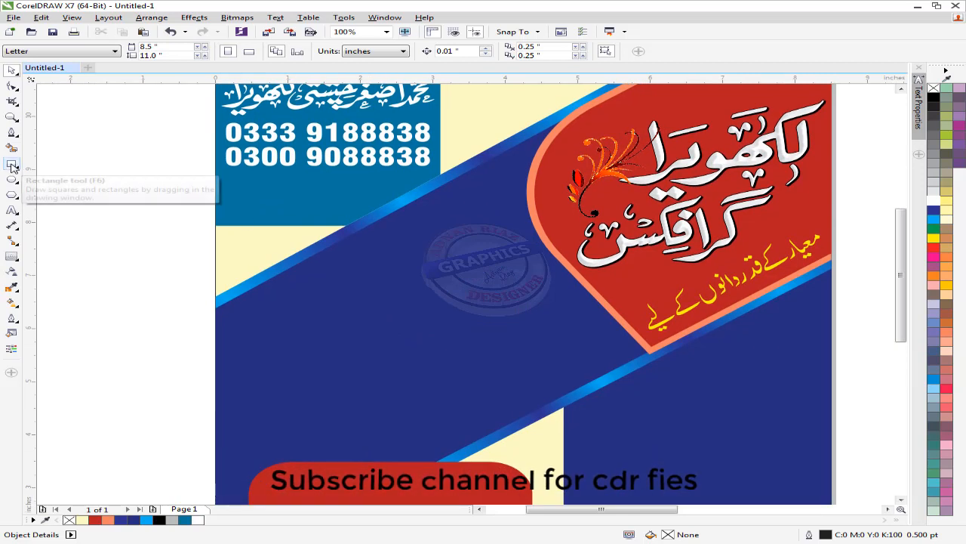
left_click(11, 164)
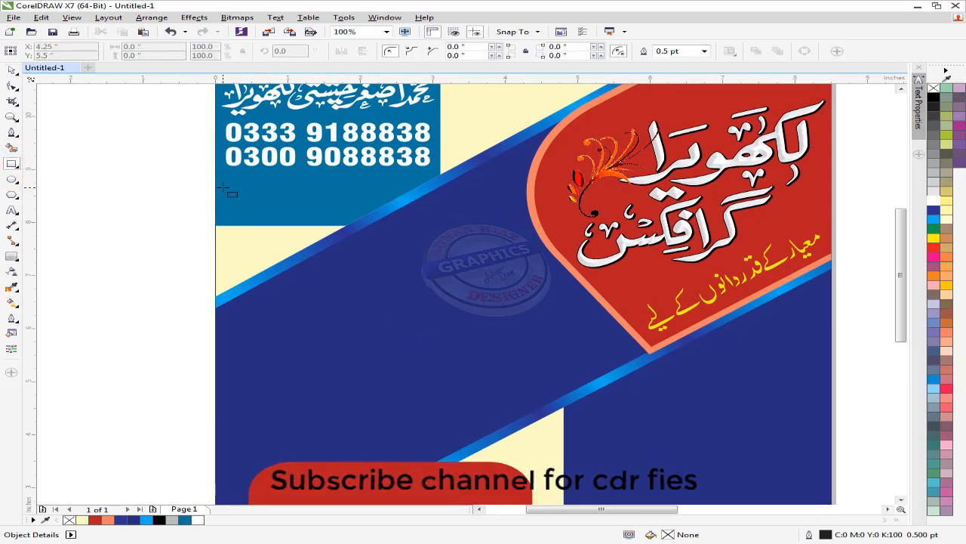
left_click_drag(222, 188, 511, 242)
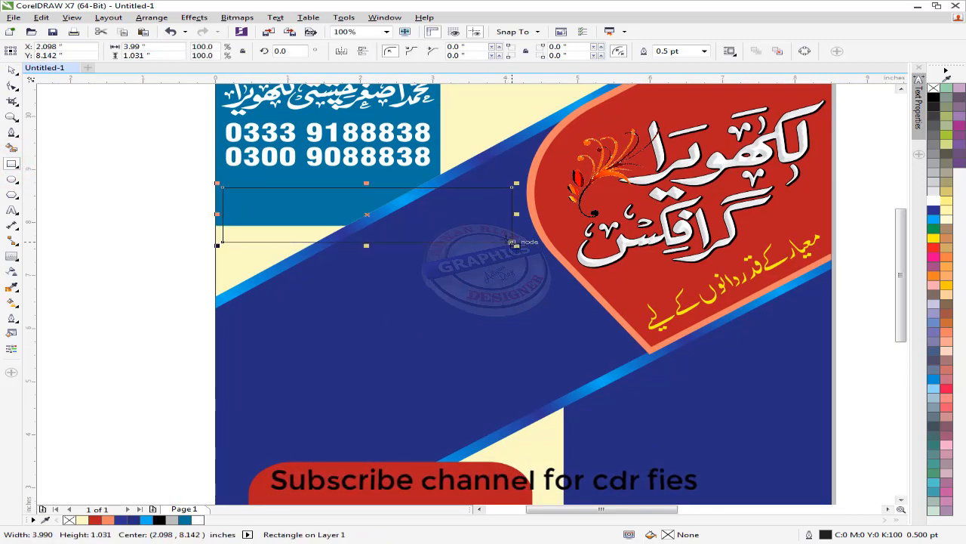
Step: Fill the new rectangle with cyan, remove its outline and align it flush with the page's left edge
left_click(935, 212)
right_click(934, 88)
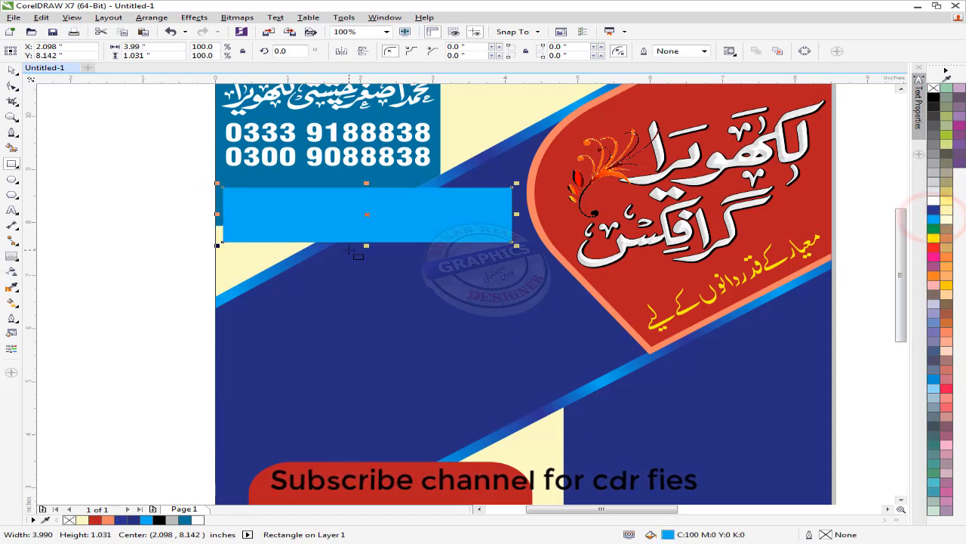
left_click(242, 261, "shift")
left_click(128, 237)
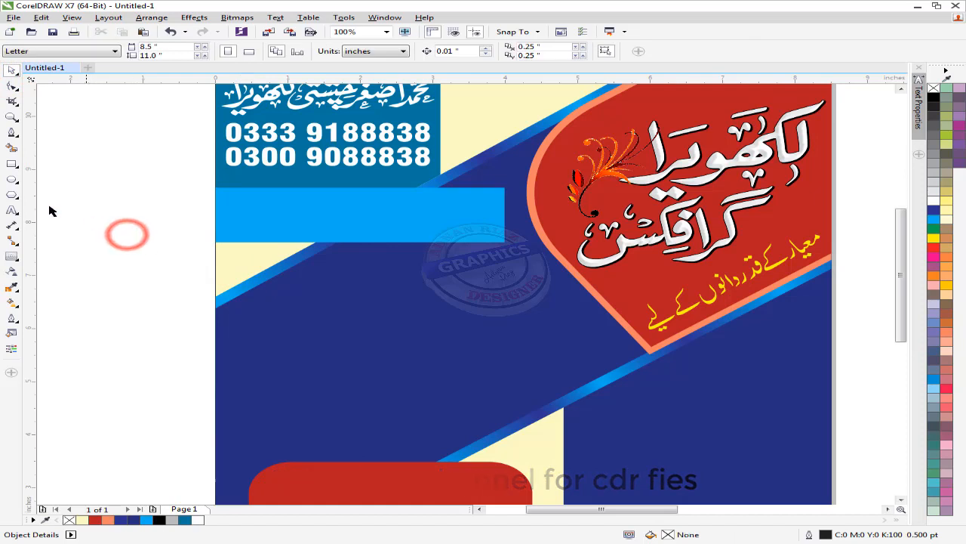
Step: Draw a closed four-sided shape about 1.95 by 1.25 inches starting at the cyan bar's lower-left corner
left_click(11, 134)
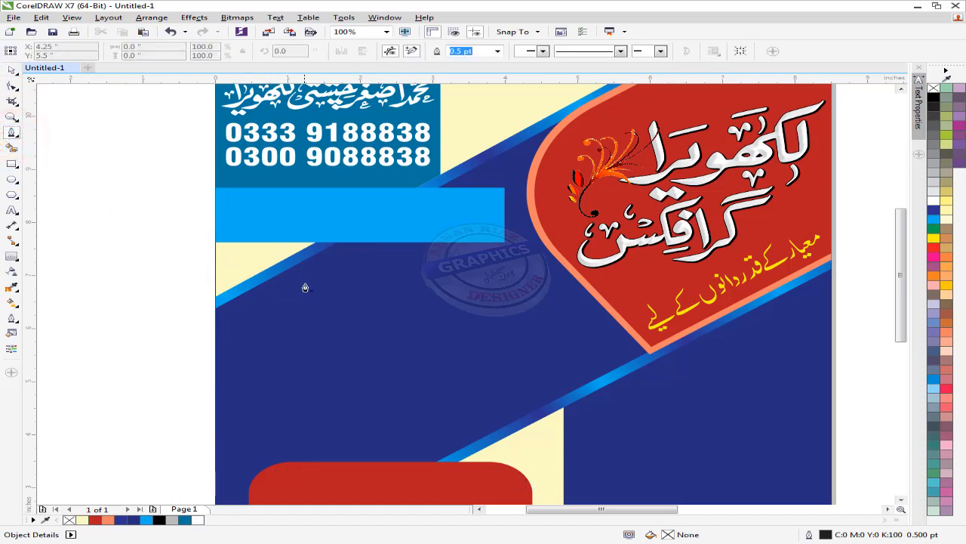
left_click(215, 244)
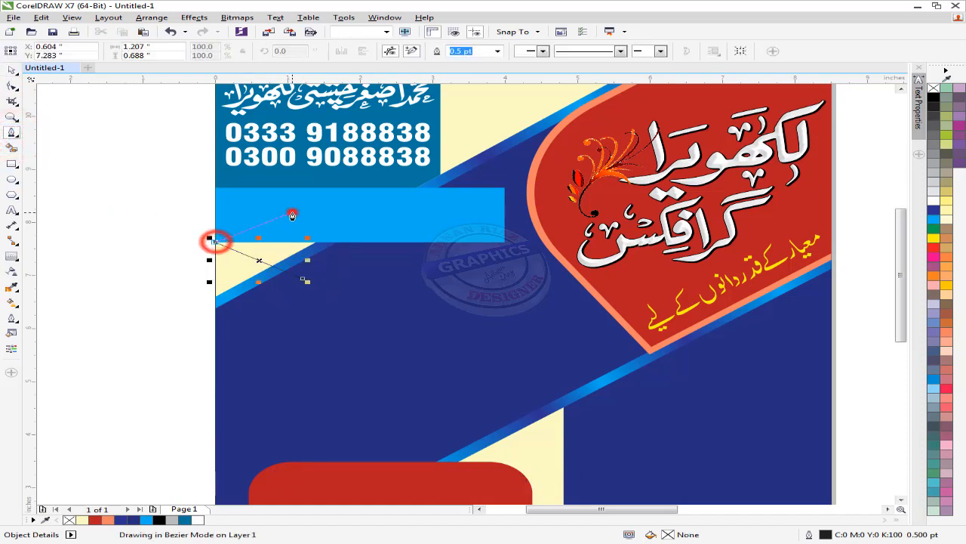
left_click(292, 213)
left_click(357, 248)
left_click(302, 278)
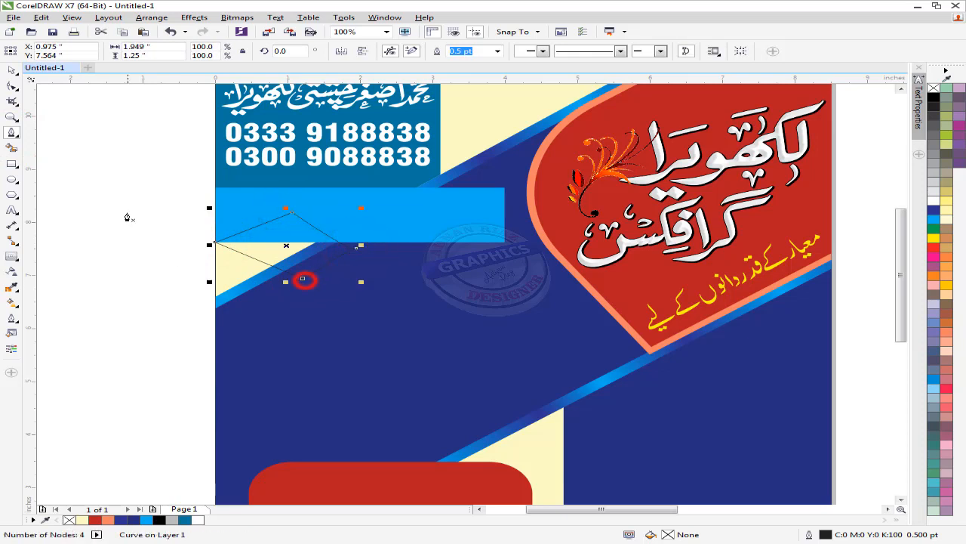
left_click(11, 70)
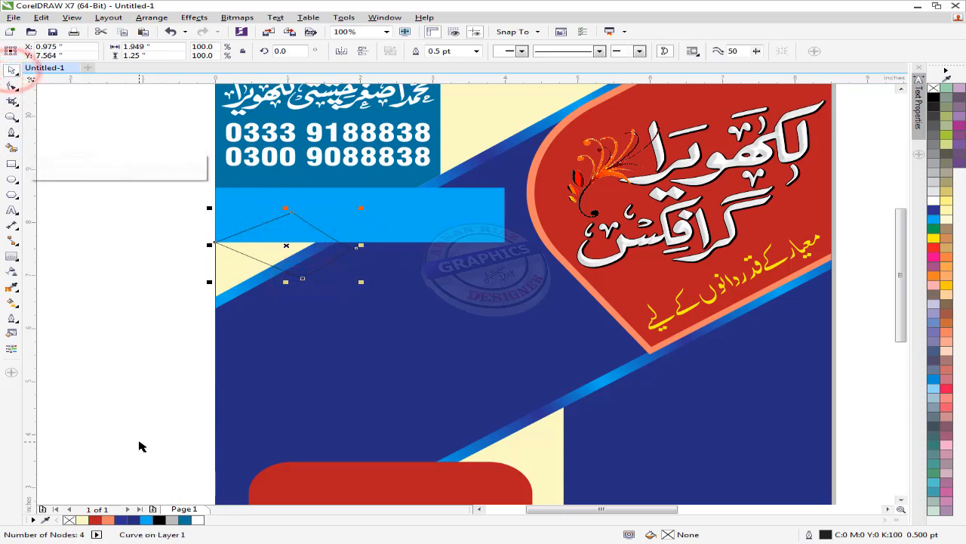
Step: Fill the four-sided shape with the panel's teal, remove its outline and order it behind the cyan bar and diagonal bands
left_click(185, 520)
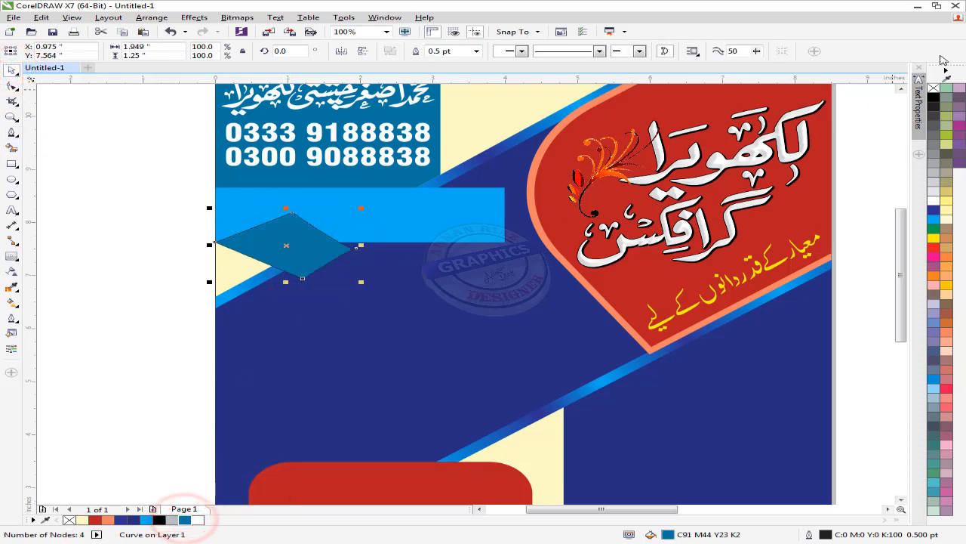
right_click(934, 88)
key("ctrl+Page_Down")
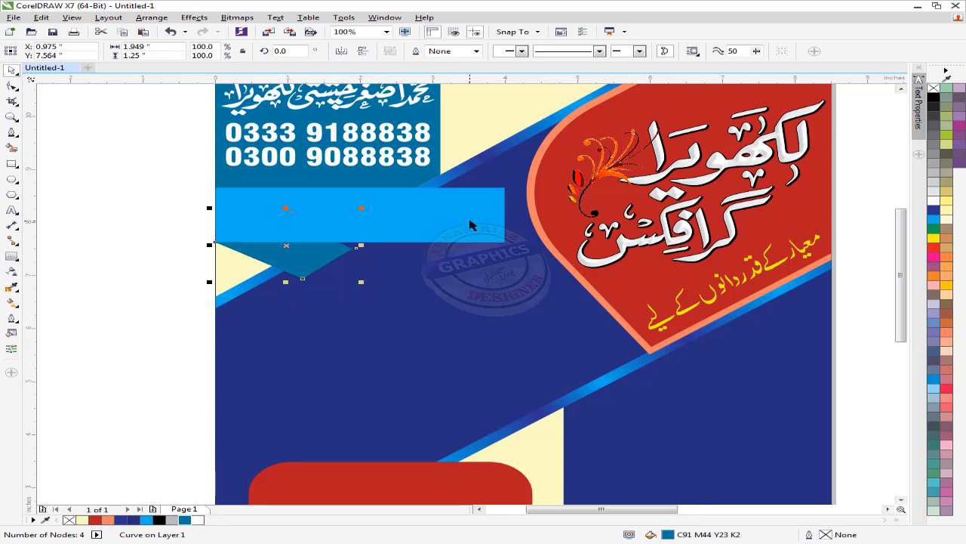
key("ctrl+Page_Down")
key("ctrl+Page_Down")
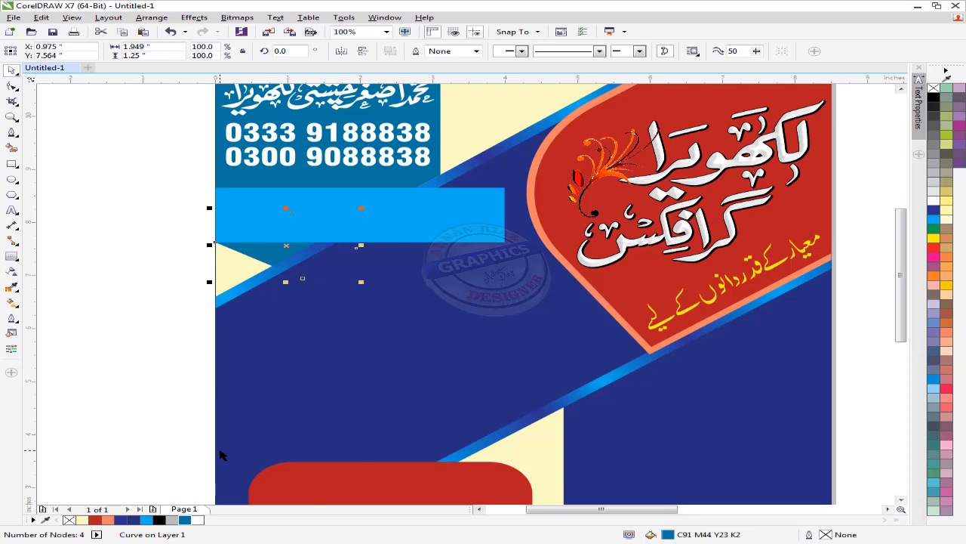
Step: Change the folded corner shape's fill to a lighter teal, C87 M39 Y24 K1
key("shift+F11")
left_click(340, 413)
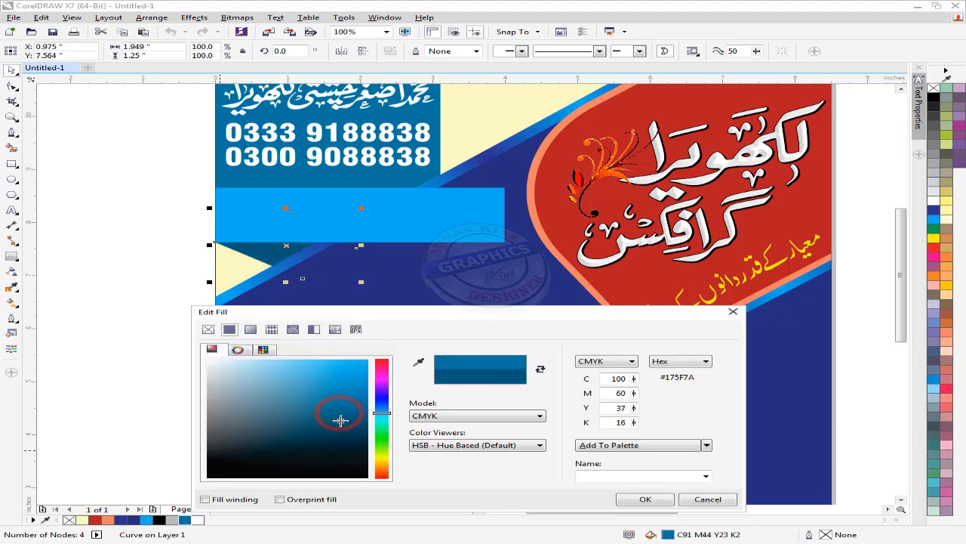
left_click_drag(339, 427, 331, 400)
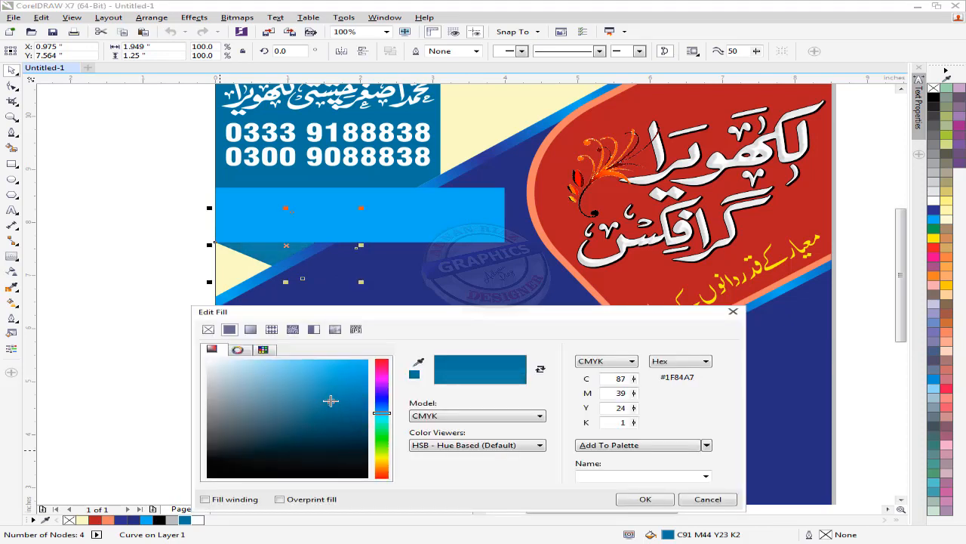
left_click(646, 499)
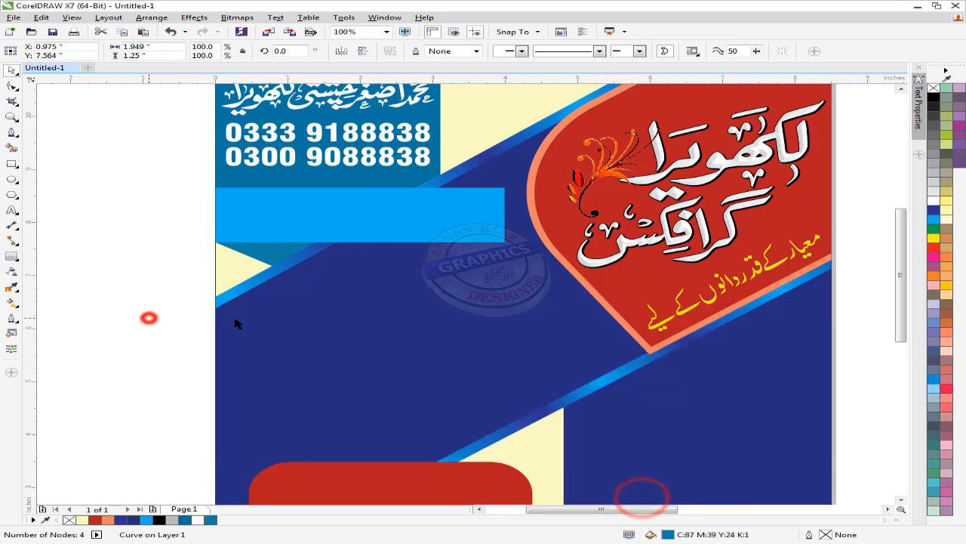
left_click(149, 317)
Step: Stretch the cyan bar's right end toward the red shape, to a width of about 4.14 inches
scroll(408, 288, "down", 1)
left_click_drag(491, 273, 383, 254)
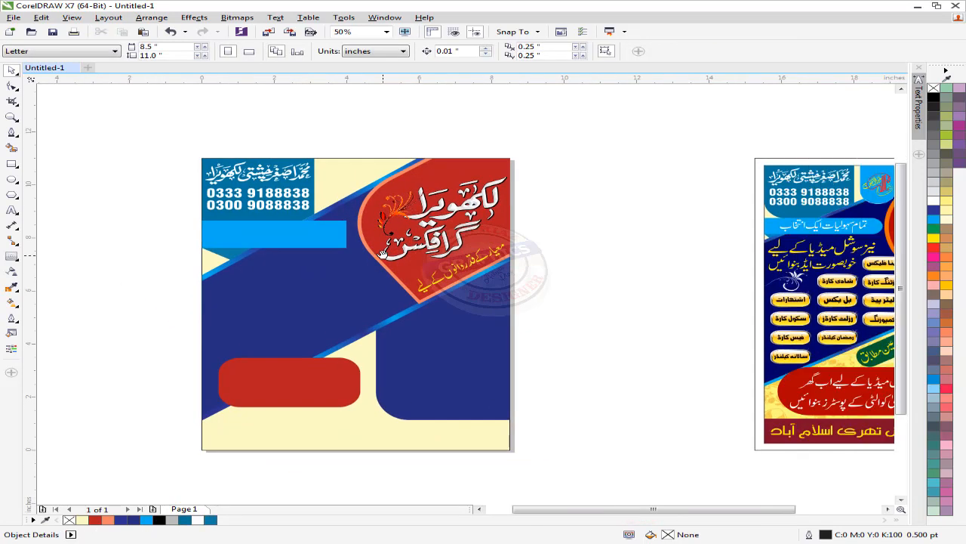
left_click(333, 235)
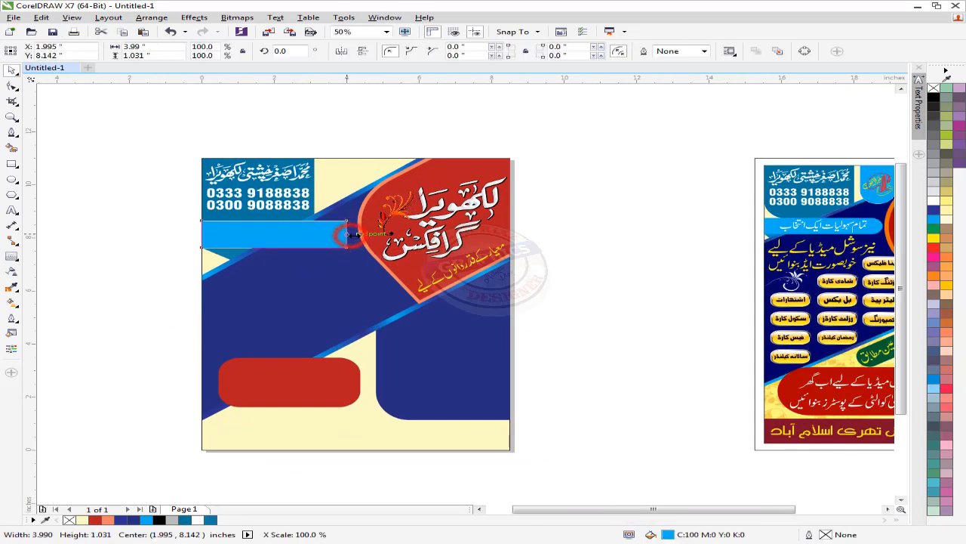
mouse_move(347, 234)
left_mouse_down()
mouse_move(334, 244)
mouse_move(355, 250)
mouse_move(345, 247)
left_mouse_up()
scroll(345, 237, "up", 2)
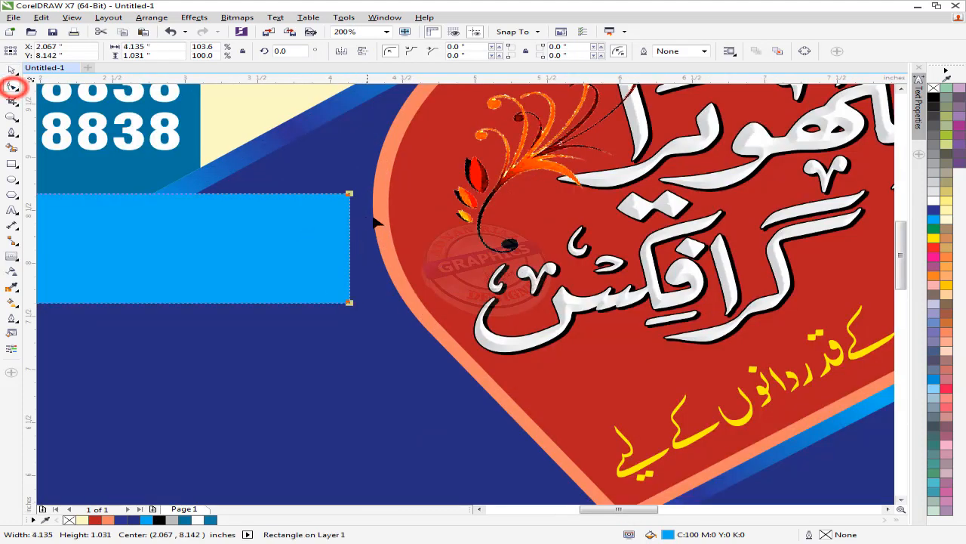
Step: Round the two corners at the cyan bar's right end to a radius of 0.516 inch, making a semicircular end
left_click(349, 194)
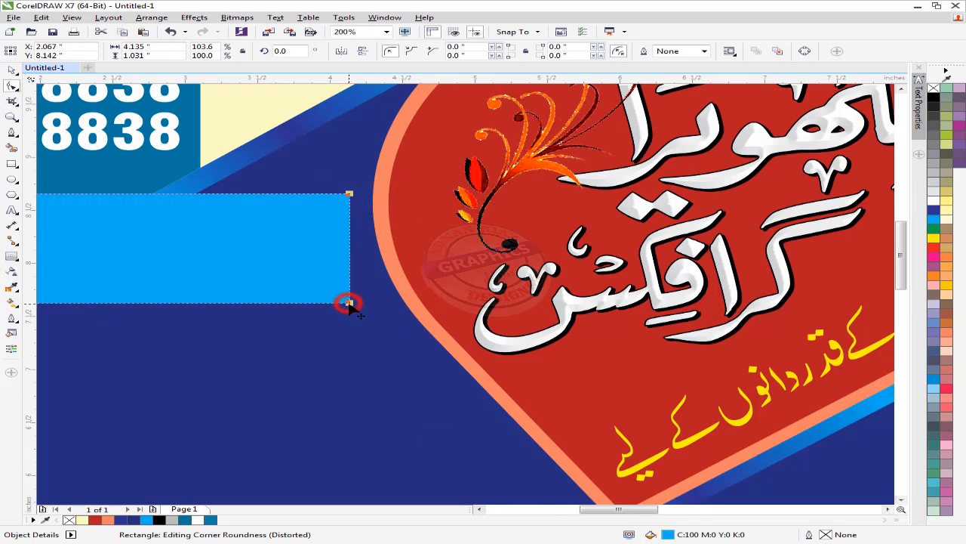
left_click_drag(295, 302, 272, 304)
scroll(477, 219, "down", 2)
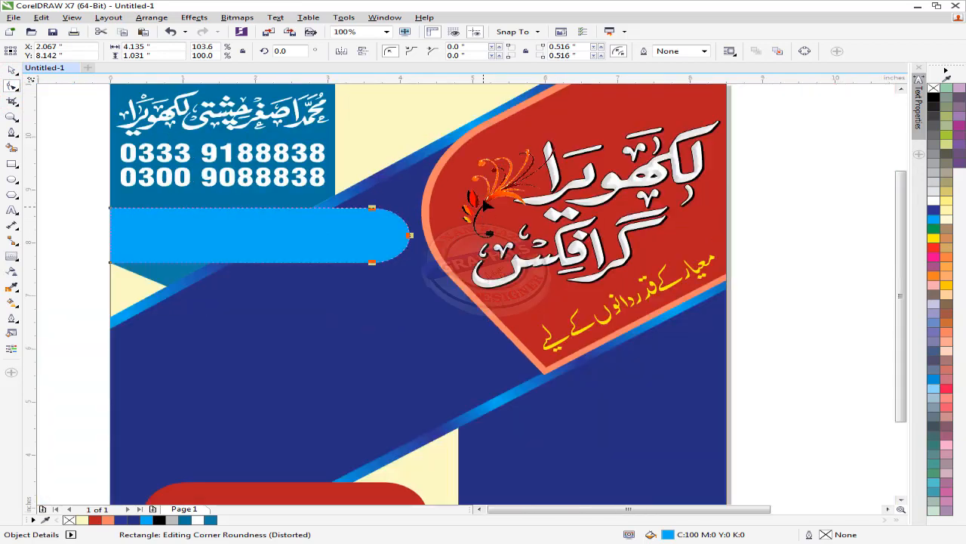
left_click(8, 71)
left_click(93, 144)
Step: Copy the white one-line slogan from the reference poster, centre it on the cyan bar and enlarge it to about 3.41 inches wide
scroll(529, 237, "right", 3)
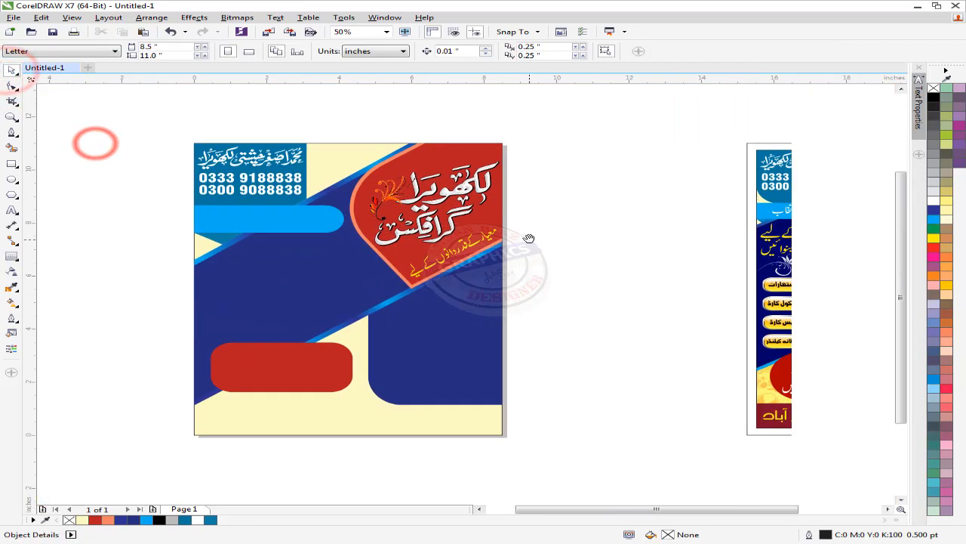
left_click_drag(785, 216, 207, 219)
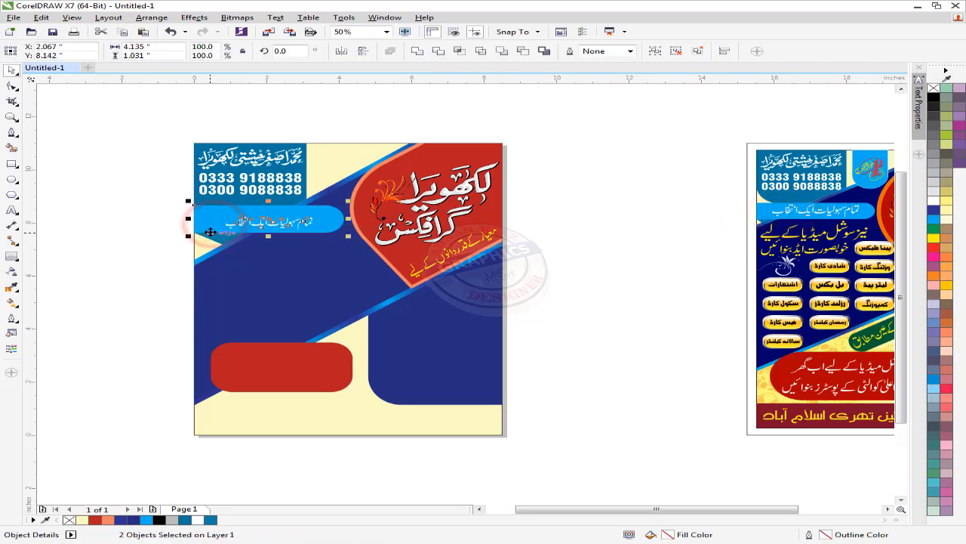
left_click(125, 217)
scroll(289, 219, "up", 2)
left_click(274, 223)
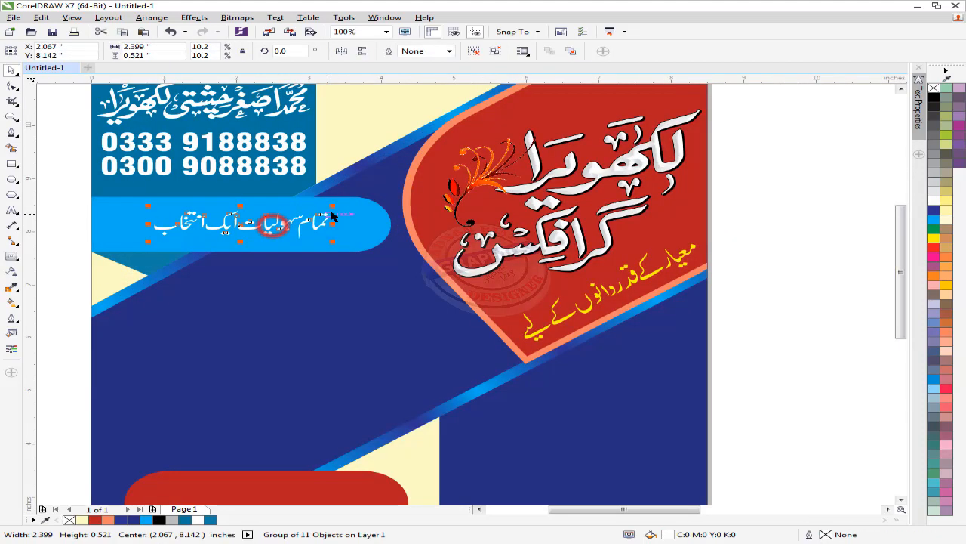
left_click_drag(335, 206, 372, 197)
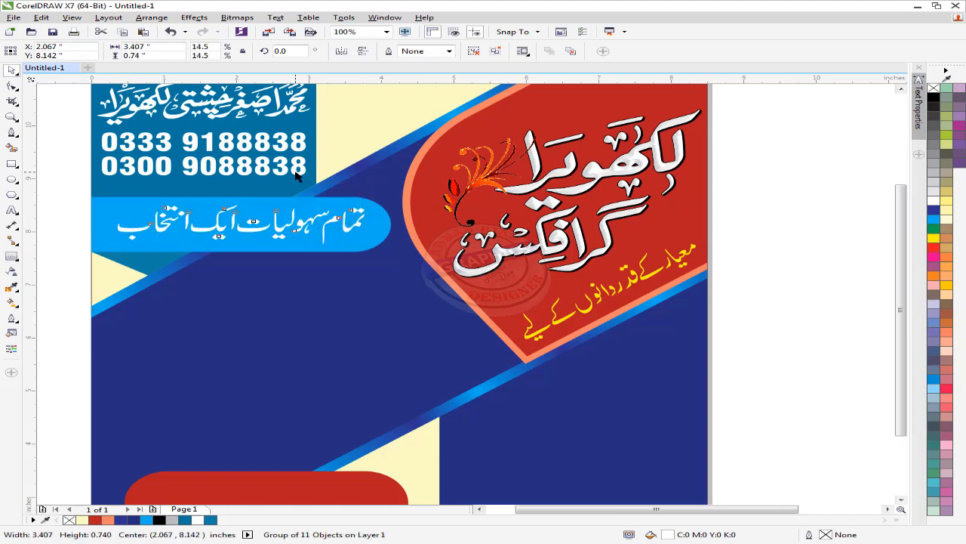
scroll(296, 172, "down", 2)
left_click(633, 208)
Step: Copy the yellow two-line Urdu heading from the reference poster onto the navy band just below the cyan bar
left_click(812, 216)
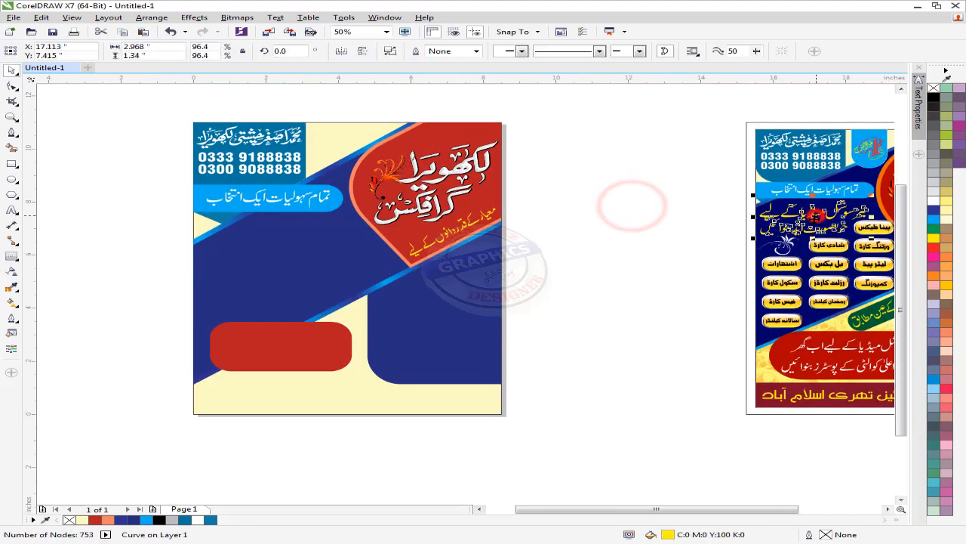
left_click_drag(812, 217, 296, 237)
left_click(673, 231)
Step: Copy the yellow service buttons and the white floral ornament from the reference poster onto the lower-left part of the page
left_click_drag(720, 330, 570, 302)
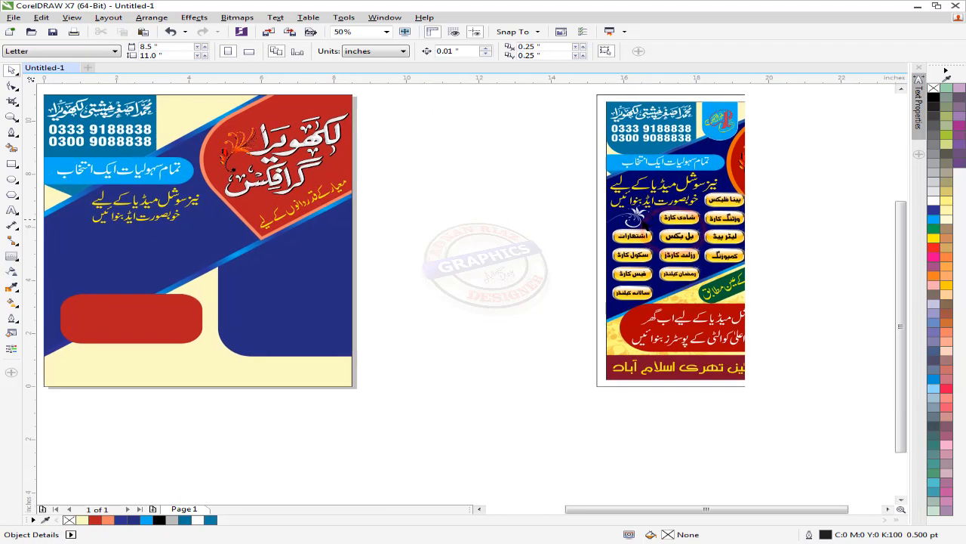
left_click_drag(767, 262, 792, 179)
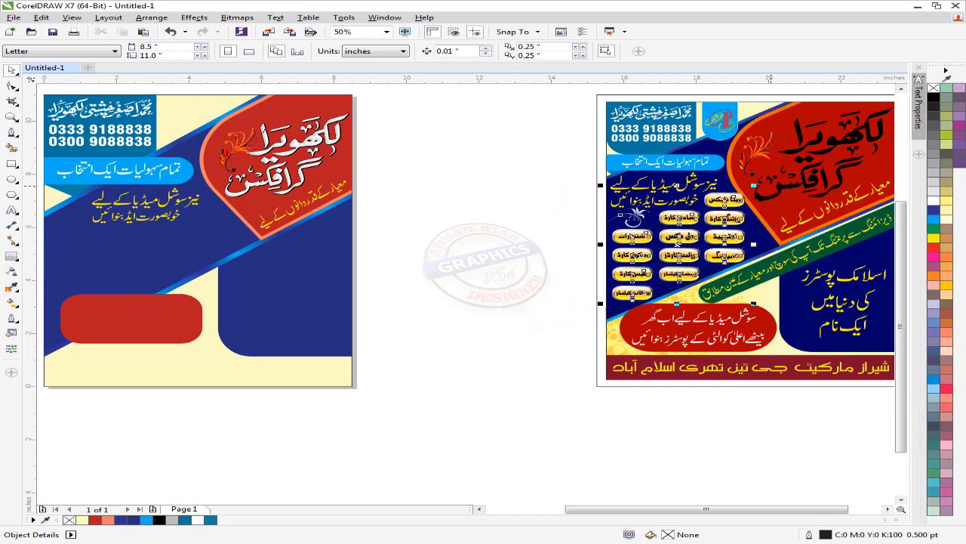
left_click_drag(701, 247, 259, 268)
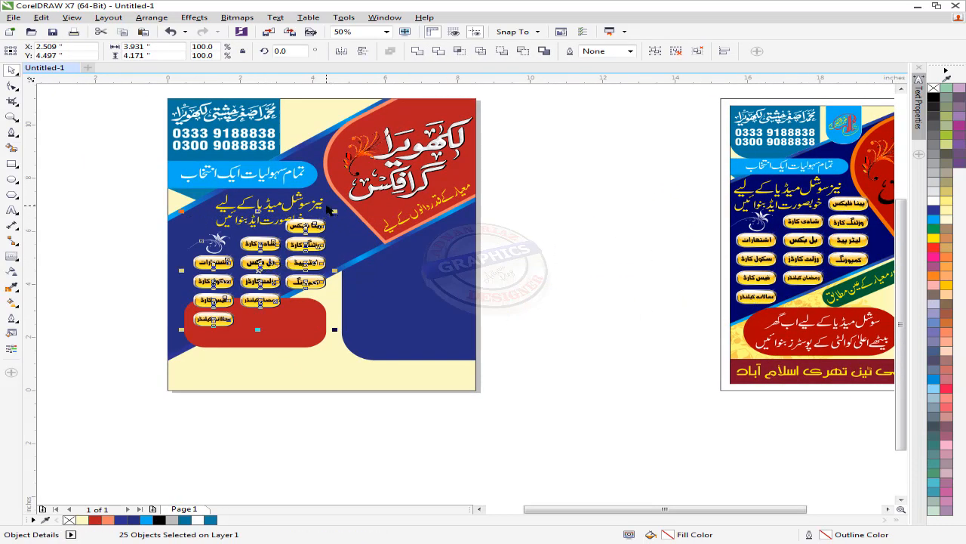
Step: Resize the copied service buttons to about 3.54 by 3.76 inches and move the yellow heading onto the lower-right navy panel
left_click_drag(330, 211, 410, 297)
left_click_drag(262, 287, 306, 228)
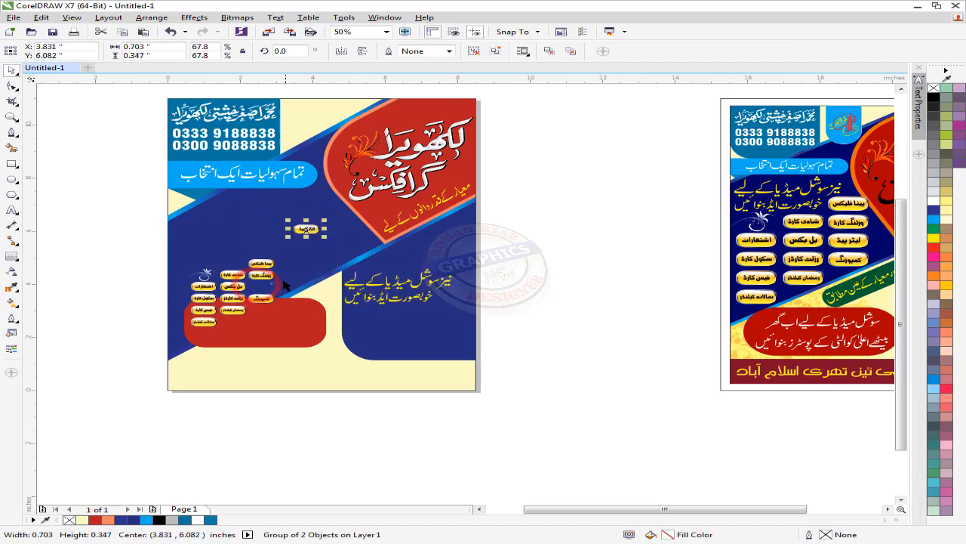
key("ctrl+z")
left_click(96, 253)
left_click_drag(93, 233, 309, 333)
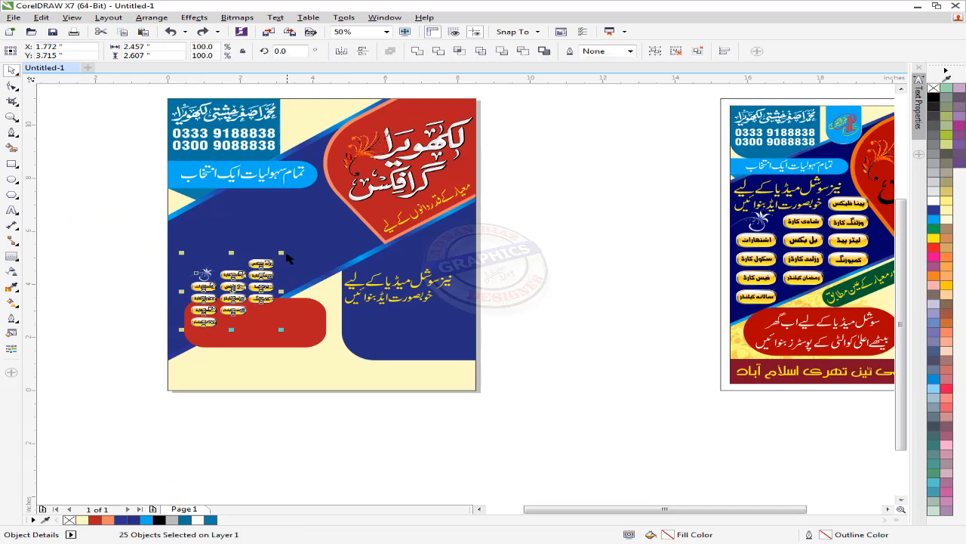
left_click_drag(309, 234, 340, 214)
Step: Lower the red rounded rectangle and enlarge the service buttons as one group to about 4.52 by 4.79 inches within the navy band
left_click(318, 312)
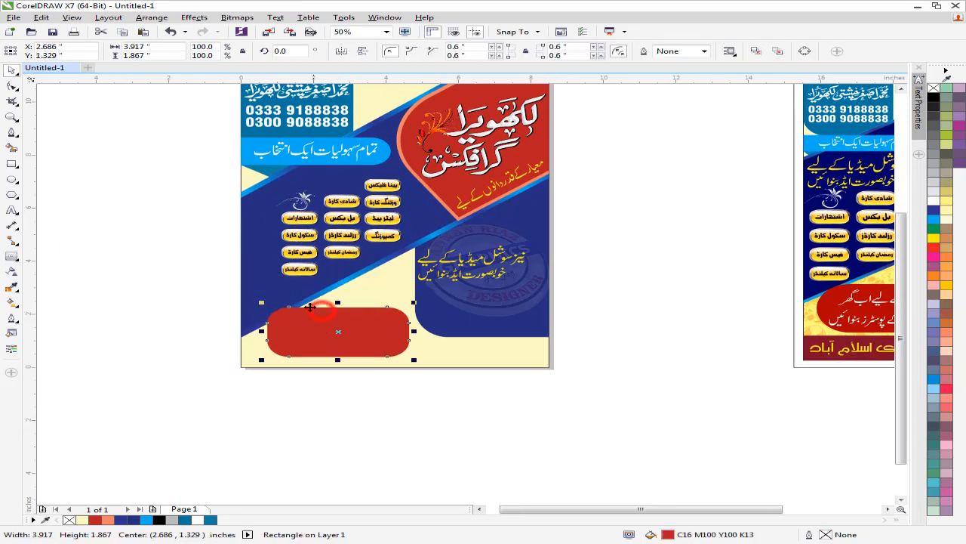
left_click_drag(173, 169, 412, 288)
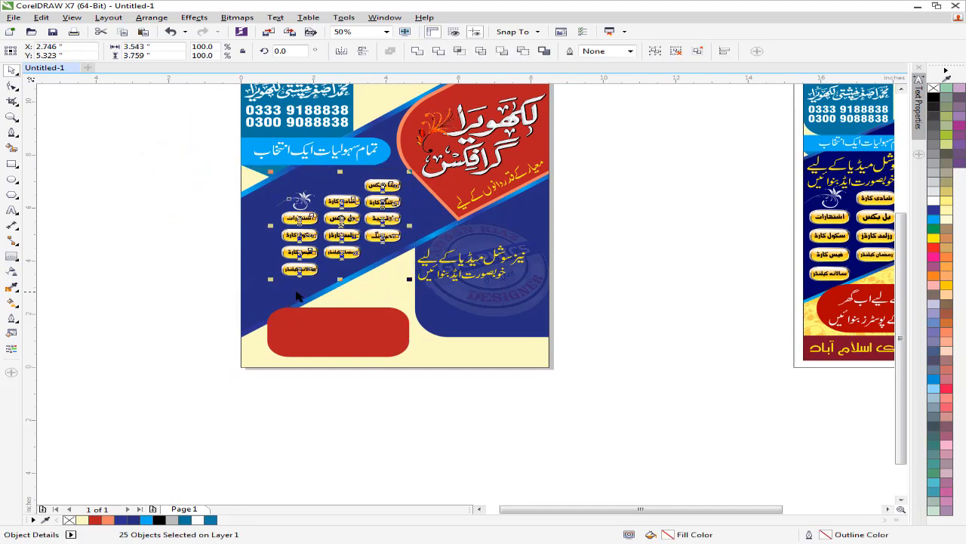
key("ctrl+g")
left_click_drag(270, 281, 236, 307)
scroll(381, 240, "up", 2)
left_click_drag(390, 271, 391, 254)
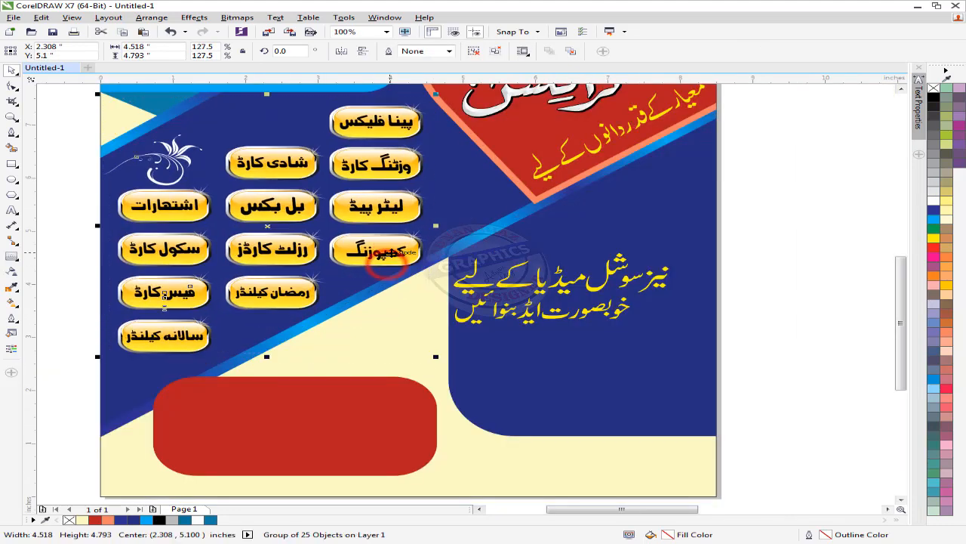
scroll(391, 254, "down", 2)
left_click(134, 260)
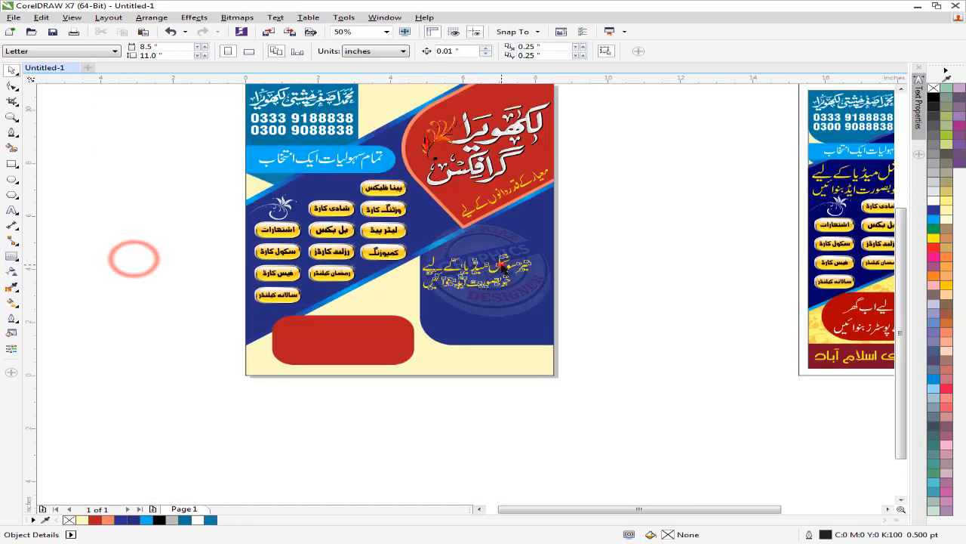
left_click(502, 264)
left_click_drag(540, 250, 534, 254)
key("ctrl+z")
Step: Shrink the yellow two-line heading to about 1.77 by 0.8 inches and place it under the cyan bar, beside the topmost service button
left_click(594, 262)
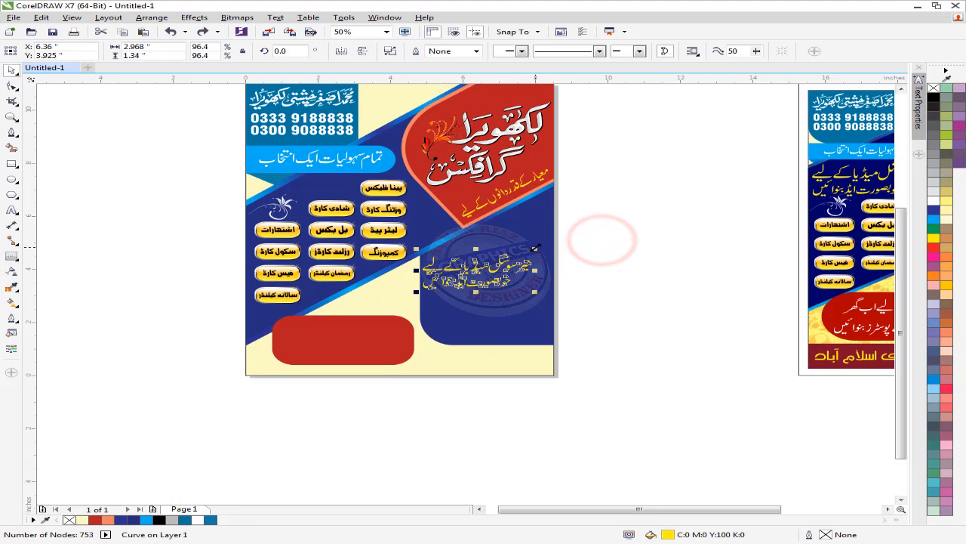
left_click_drag(534, 248, 326, 189)
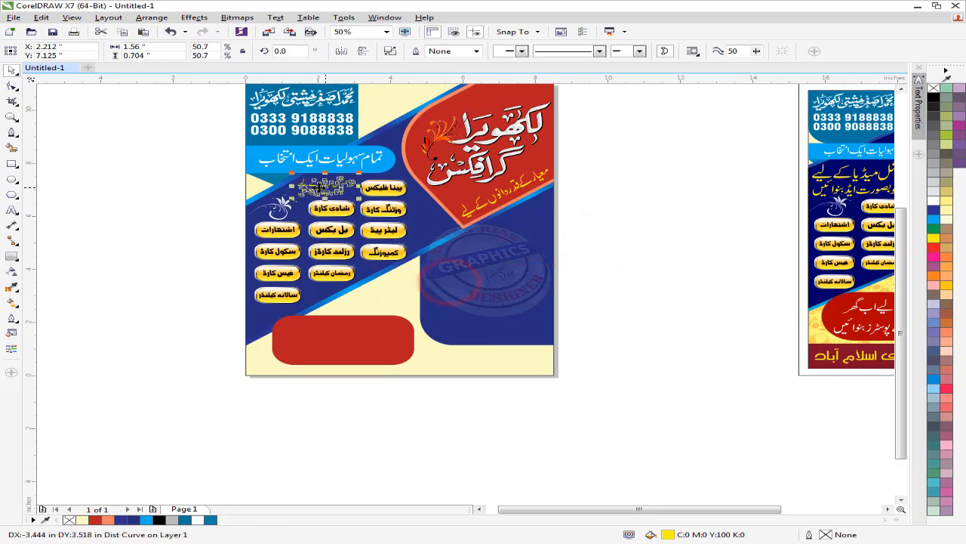
scroll(332, 185, "up", 4)
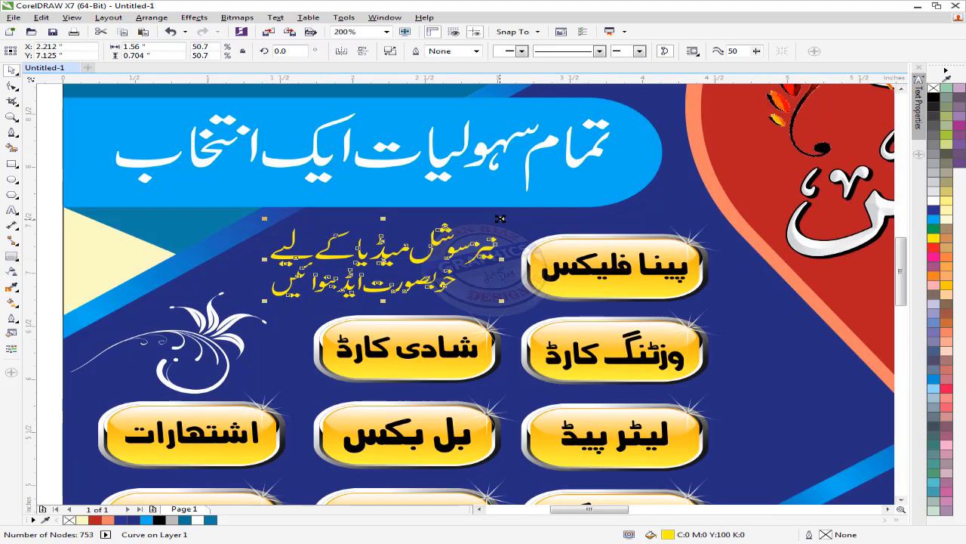
scroll(347, 207, "down", 4)
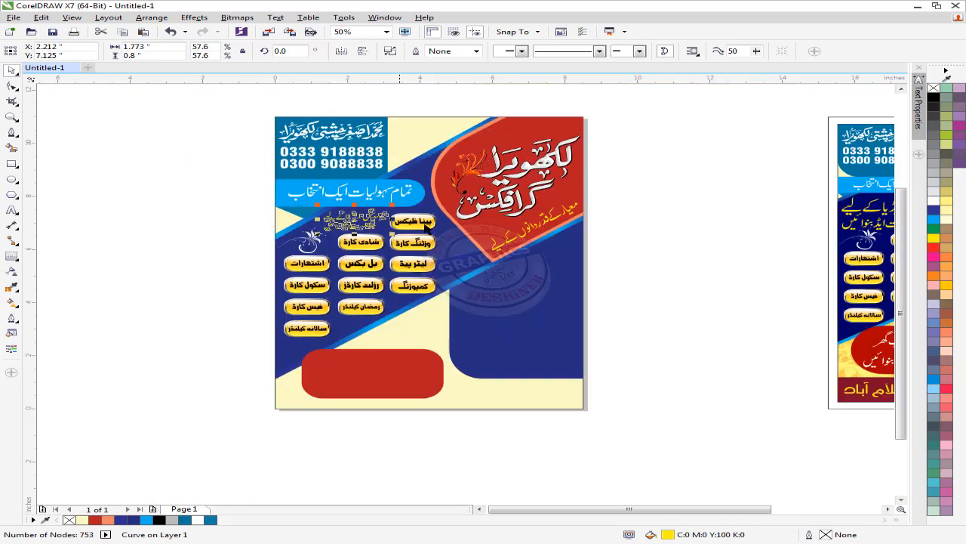
left_click_drag(425, 226, 272, 221)
left_click(531, 247)
Step: Move the red rounded rectangle up beside the last service button and centre the reference's white two-line text on it
left_click_drag(545, 275, 495, 261)
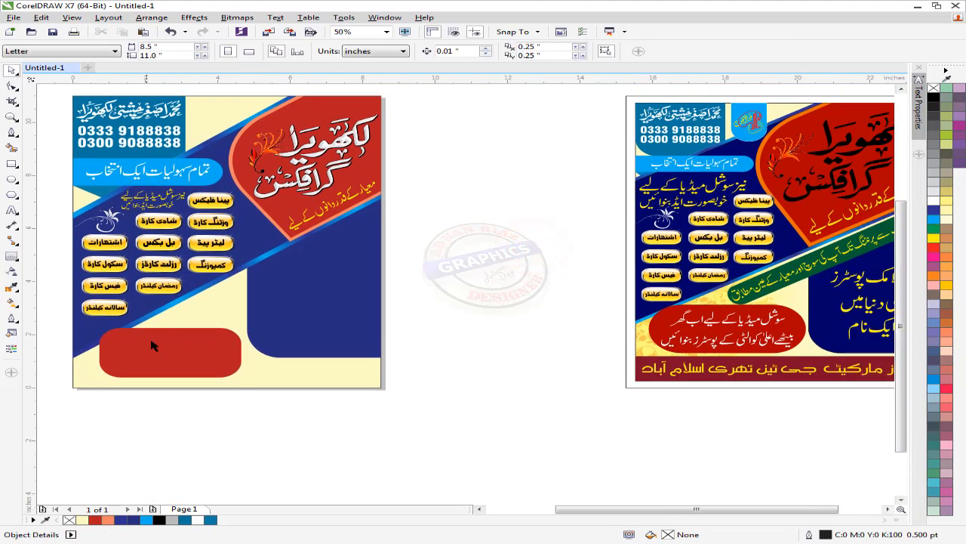
left_click_drag(170, 346, 204, 312)
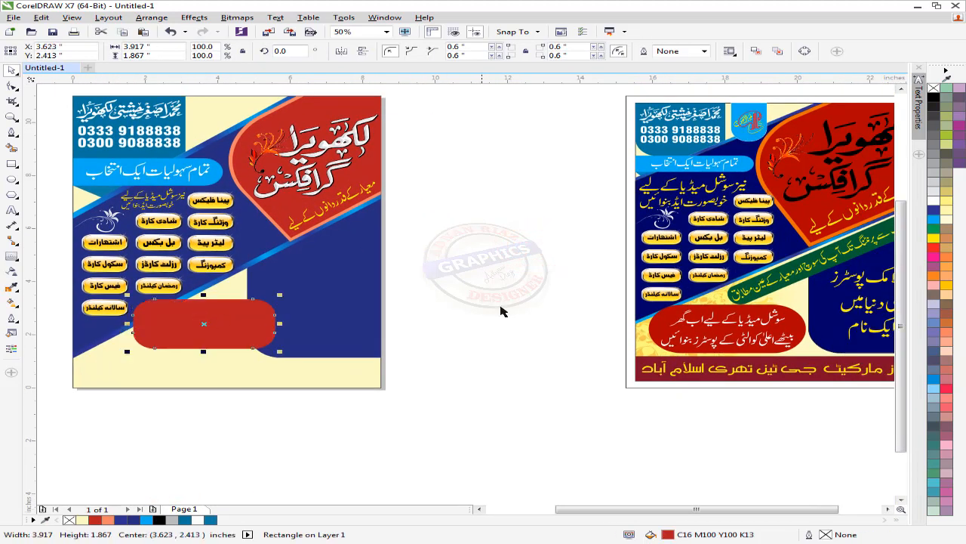
left_click(509, 299)
left_click_drag(739, 324, 149, 293)
left_click(681, 300)
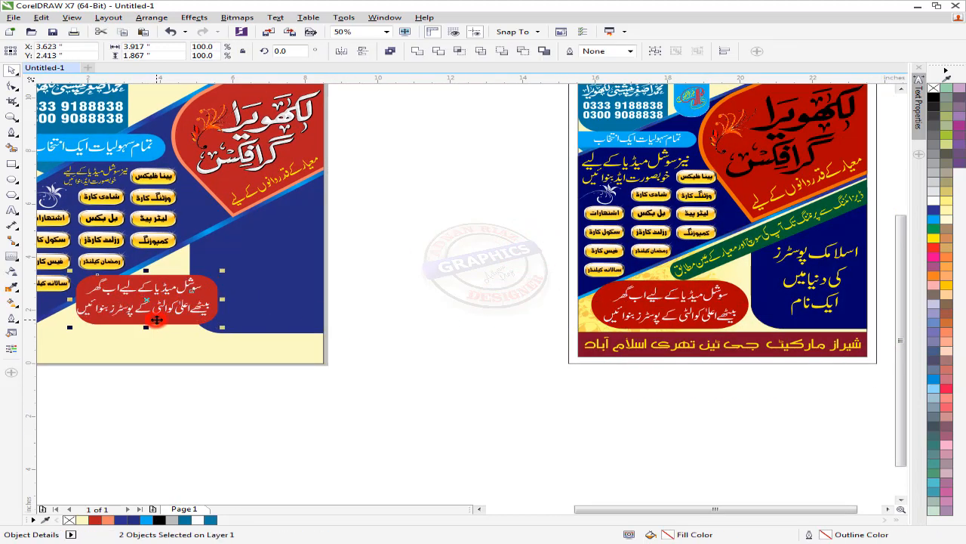
left_click(406, 291)
Step: Copy the yellow three-line text from the reference onto the lower-right navy panel and enlarge it to about 2.43 by 2.86 inches
scroll(638, 289, "right", 3)
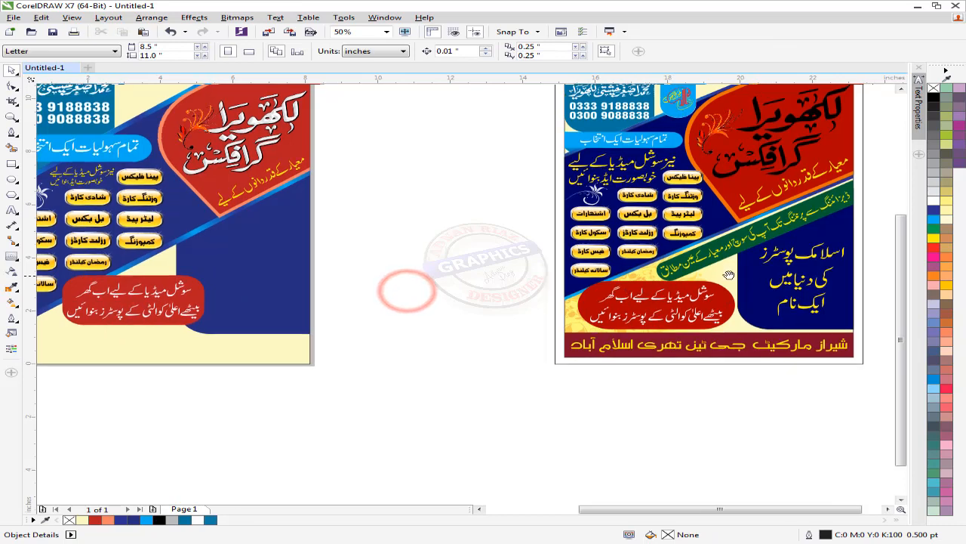
left_click_drag(748, 253, 198, 240)
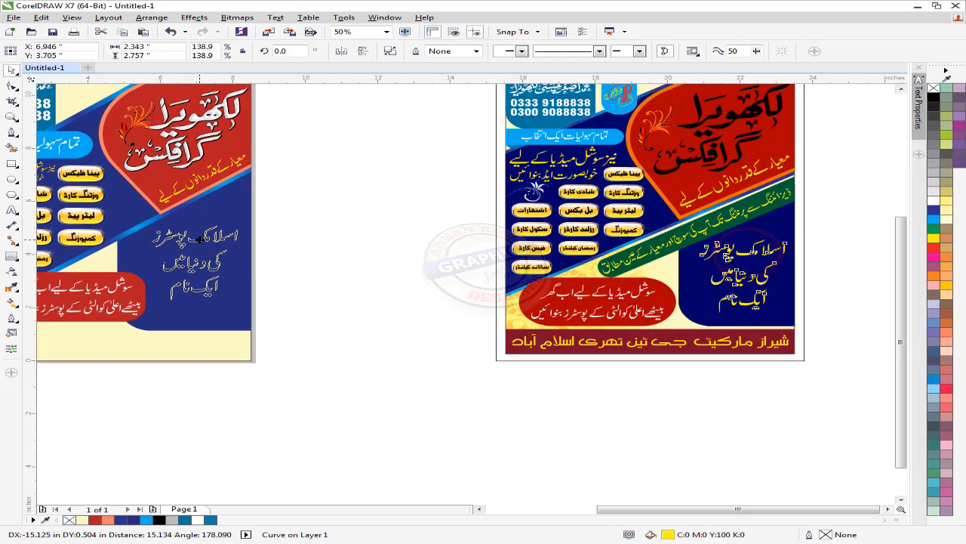
left_click(196, 318, "shift")
left_click(400, 281)
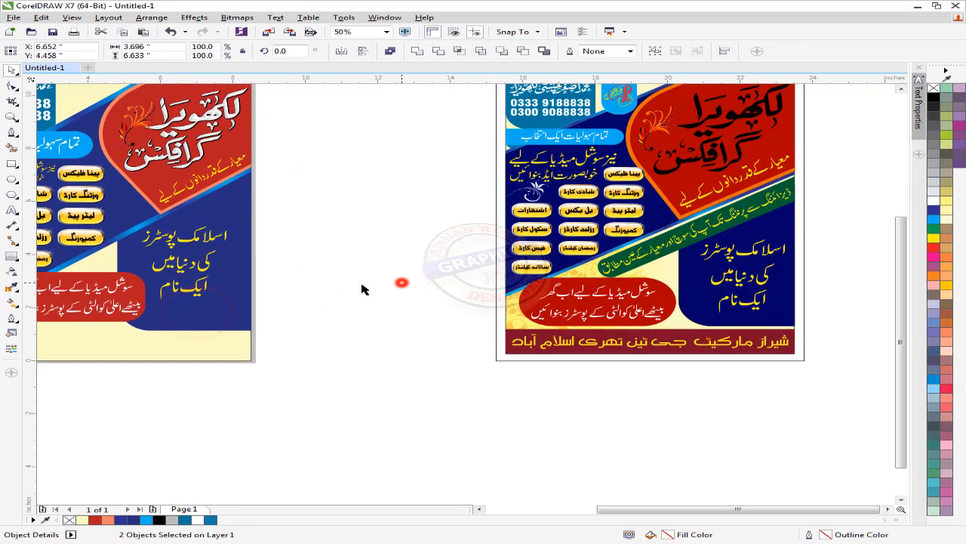
scroll(316, 300, "up", 2)
mouse_move(216, 231)
left_mouse_down()
mouse_move(238, 260)
mouse_move(220, 238)
left_mouse_up()
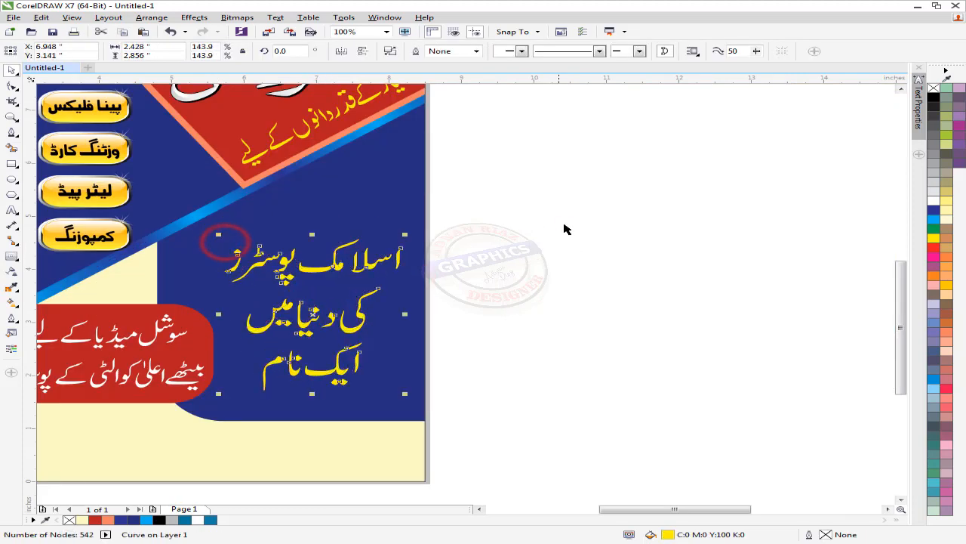
left_click(564, 224)
scroll(527, 202, "down", 1)
Step: Draw a rectangle about 8.46 by 1.27 inches below the page and round all its corners fully, to 0.635 inch
left_click_drag(527, 202, 509, 199)
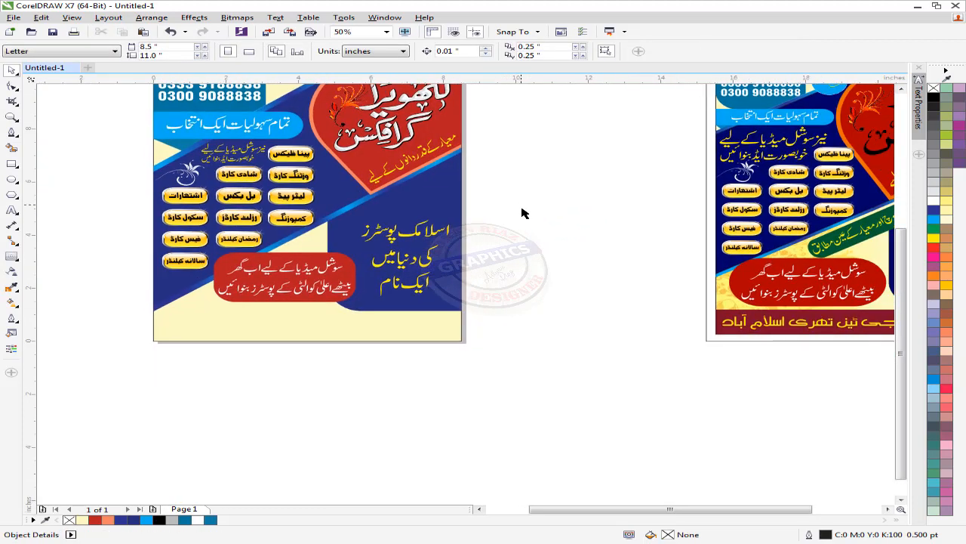
left_click(12, 164)
left_click_drag(205, 358, 510, 392)
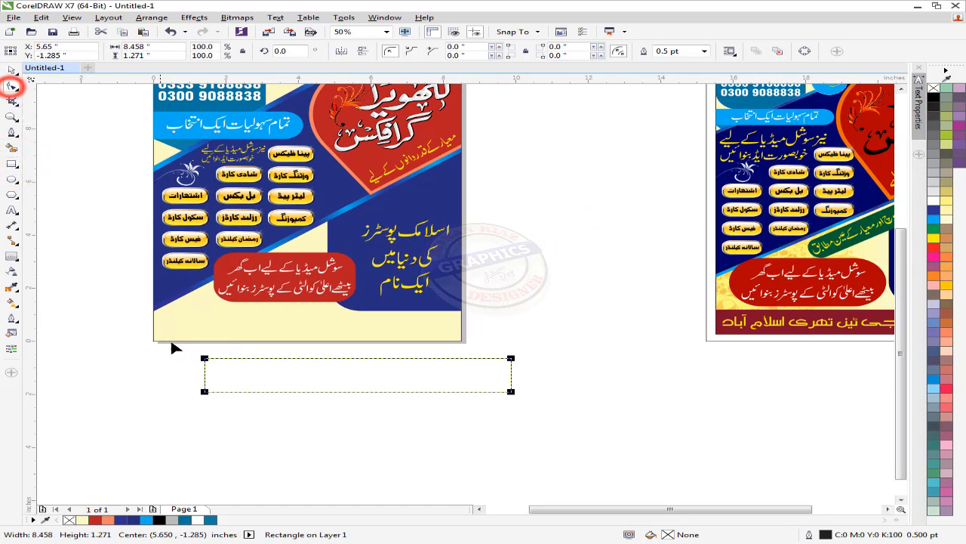
left_click_drag(204, 359, 345, 360)
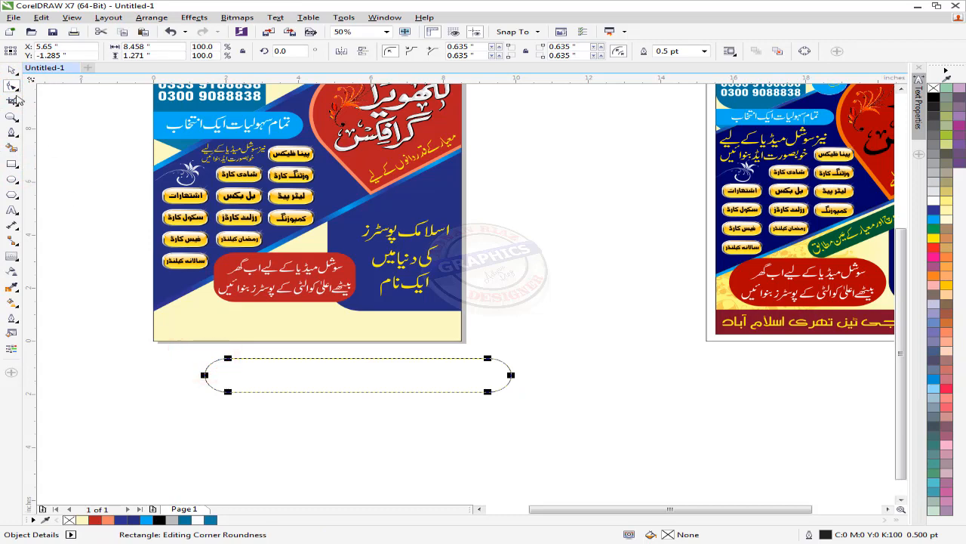
Step: Rotate the rounded outline to about 27.5 degrees and move it up across the poster's lower diagonal band
left_click(13, 70)
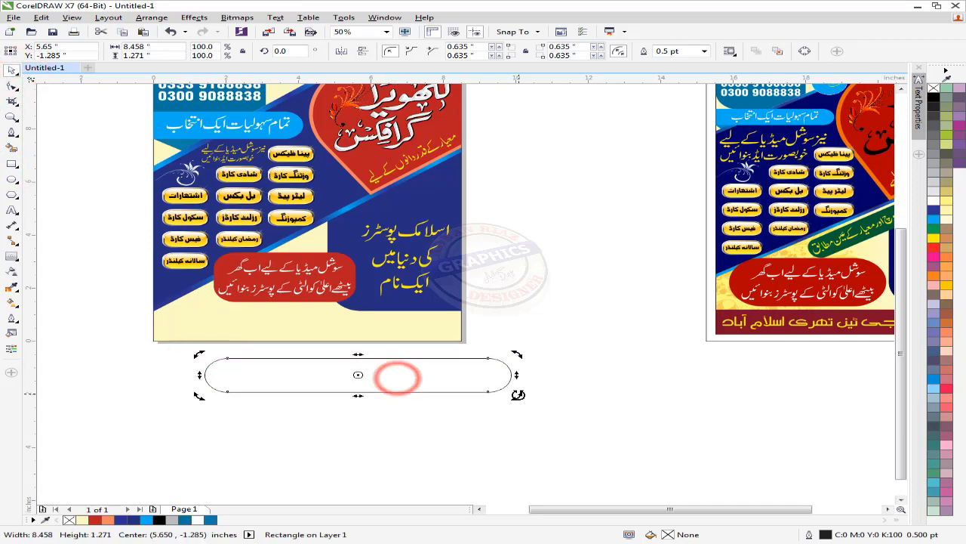
left_click_drag(518, 394, 544, 332)
left_click(550, 324)
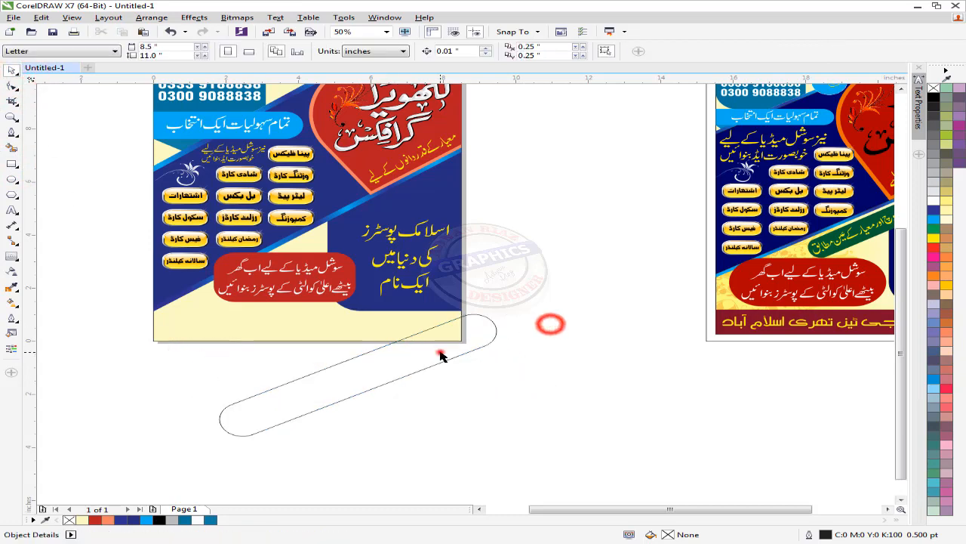
left_click_drag(440, 351, 469, 179)
left_click_drag(448, 239, 467, 320)
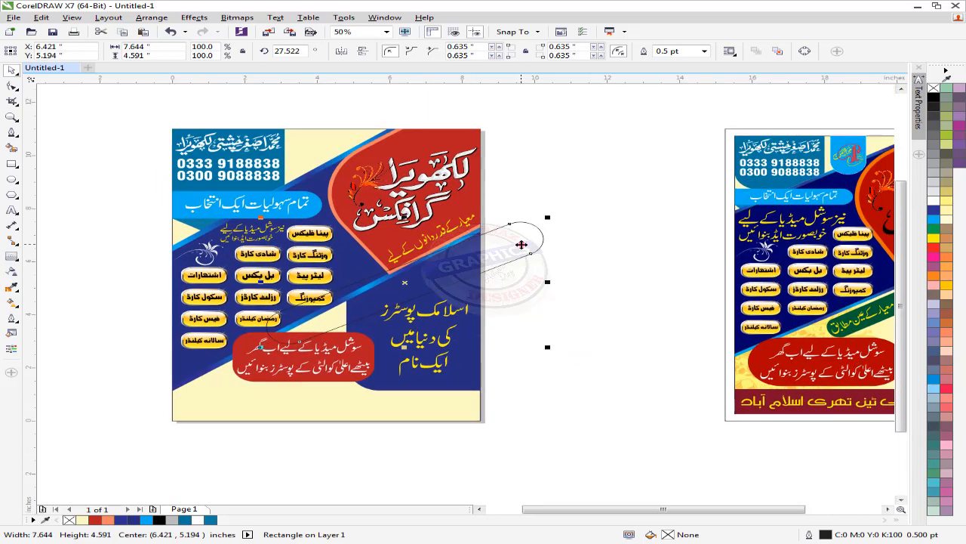
Step: Tilt the rounded outline further to about 36.3 degrees and scale it down to 66.4 percent over the lower diagonal band
left_click(521, 244)
left_click_drag(547, 346, 558, 331)
left_click(578, 258)
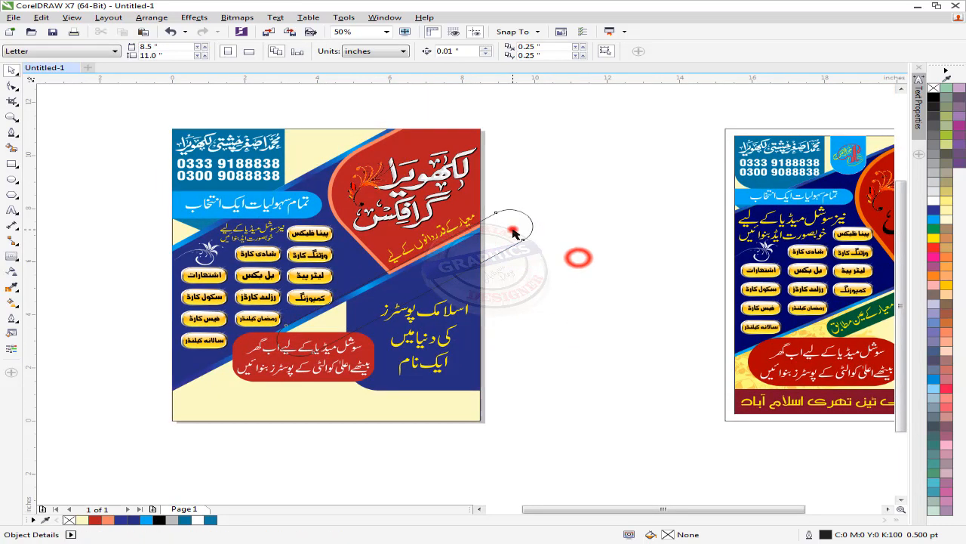
left_click(512, 229)
left_click_drag(538, 206, 492, 241)
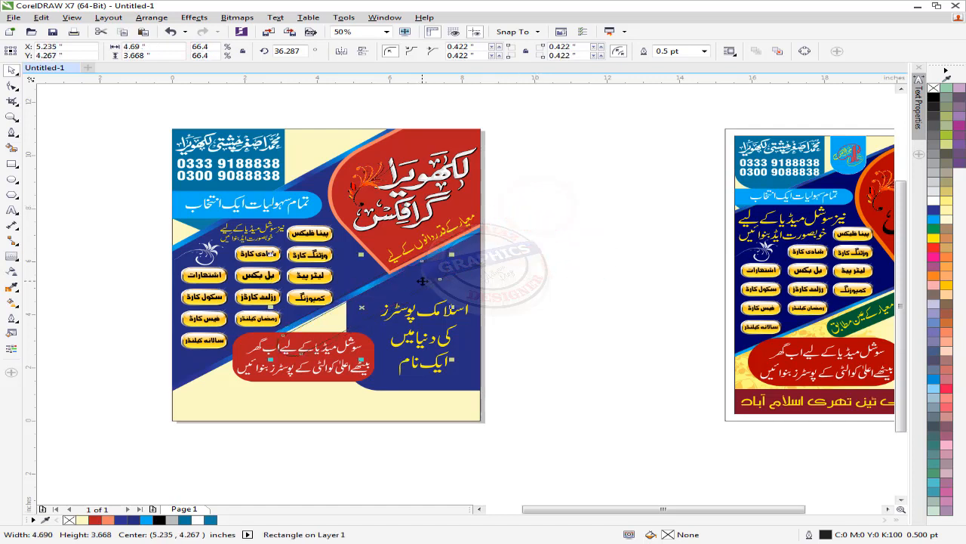
Step: Move the tilted rounded ribbon up along the diagonal band and fill it dark green (C96 M32 Y100 K26) without an outline
left_click_drag(423, 290, 474, 257)
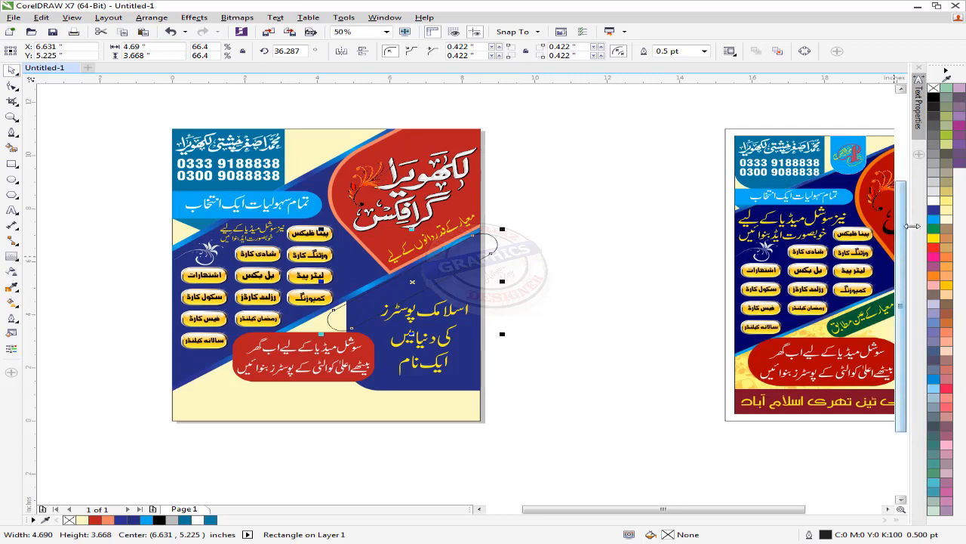
left_click(934, 228)
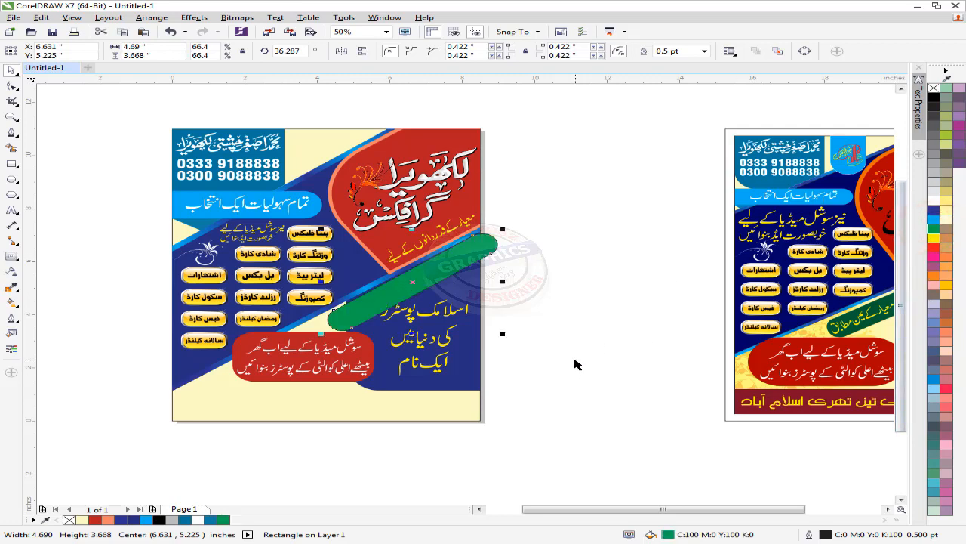
key("shift+F11")
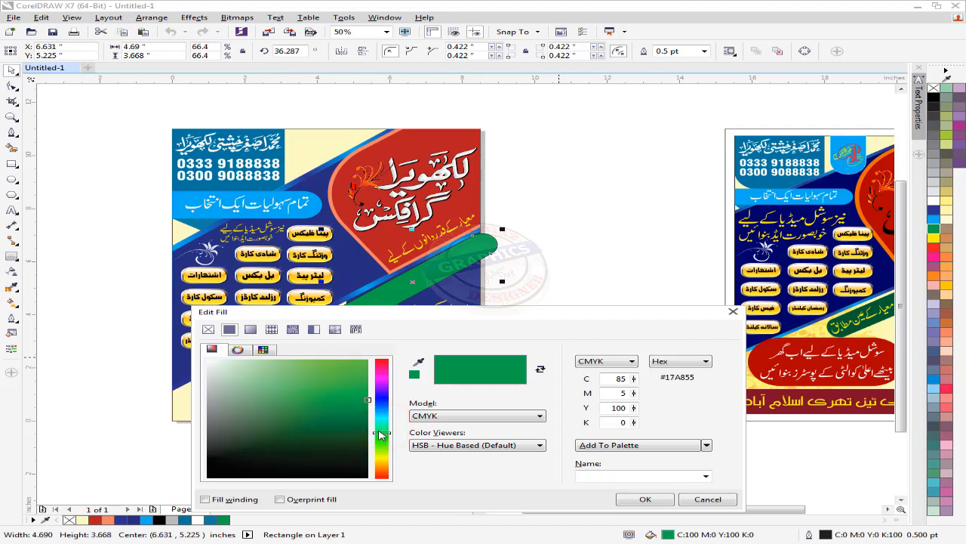
left_click(357, 431)
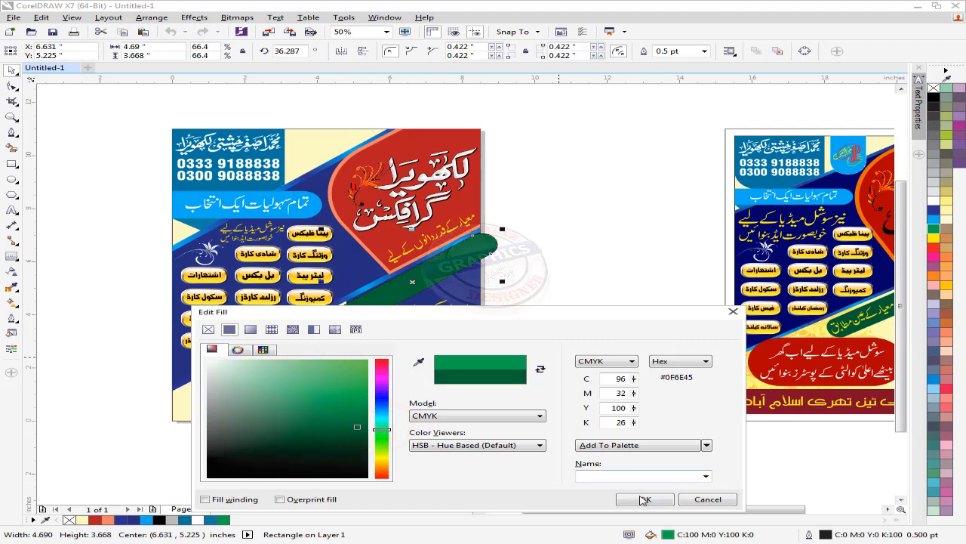
left_click(642, 499)
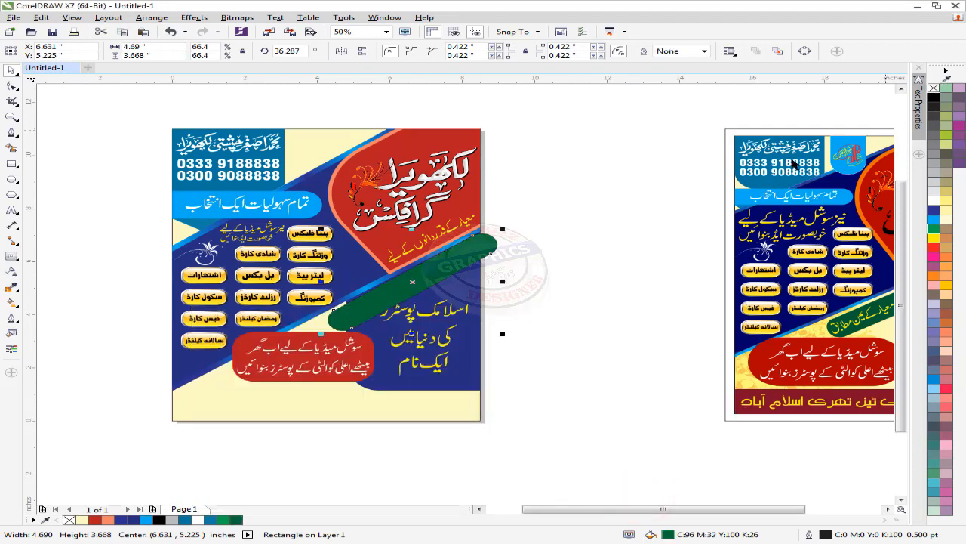
Step: Nudge the yellow three-line text slightly down on the navy panel to clear the green ribbon
left_click(643, 194)
scroll(426, 310, "up", 1)
left_click(428, 312)
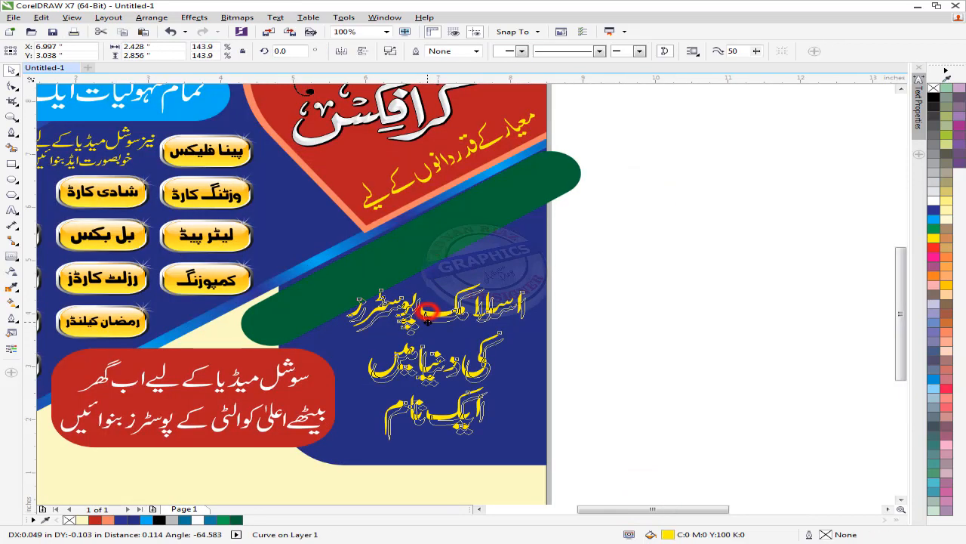
left_click_drag(428, 311, 430, 314)
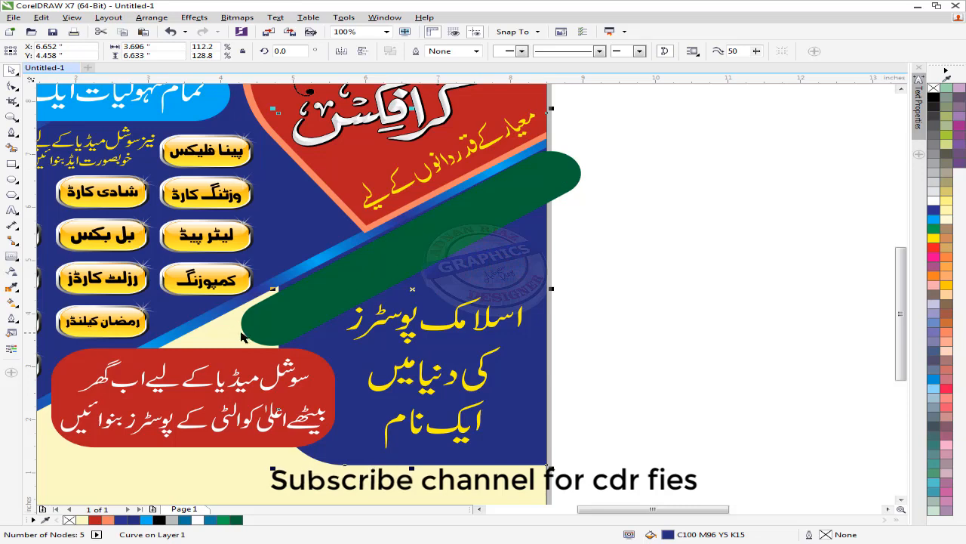
Step: Intersect the green ribbon with the cream page background and delete the original so nothing extends past the page edge
left_click(231, 331)
left_click(575, 177, "shift")
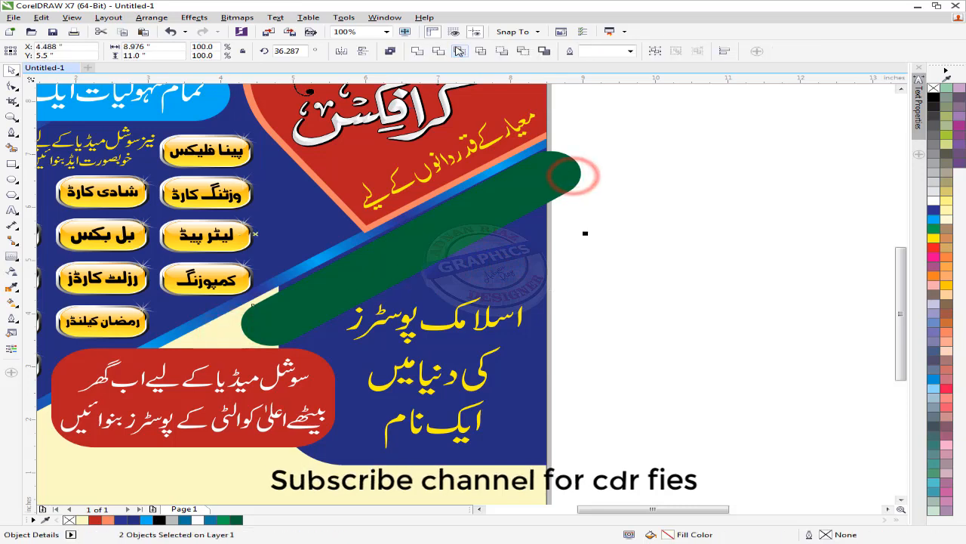
left_click(456, 49)
left_click(609, 158)
left_click(574, 179)
key("Delete")
left_click(503, 198)
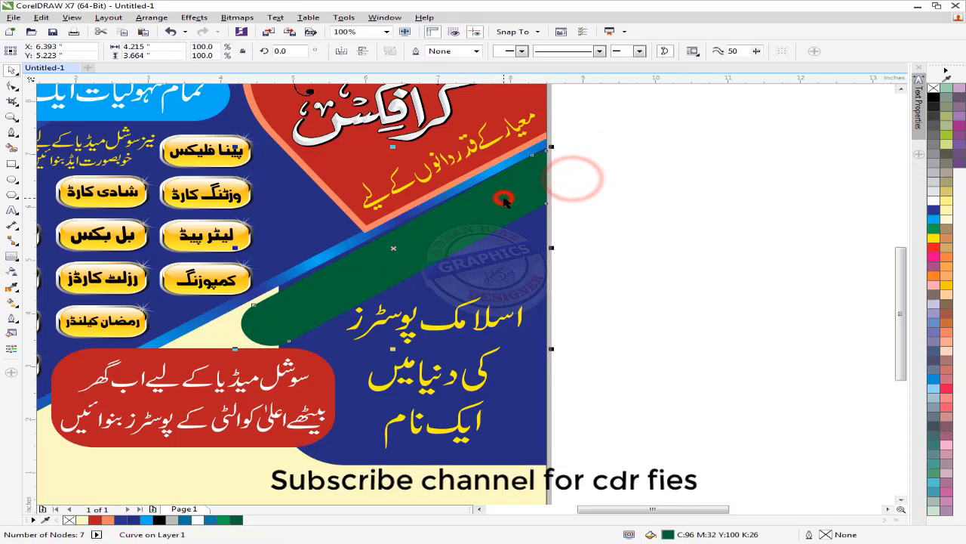
Step: Copy the yellow diagonal slogan from the reference poster's green ribbon onto the new green ribbon
scroll(570, 247, "down", 1)
left_click_drag(615, 239, 423, 225)
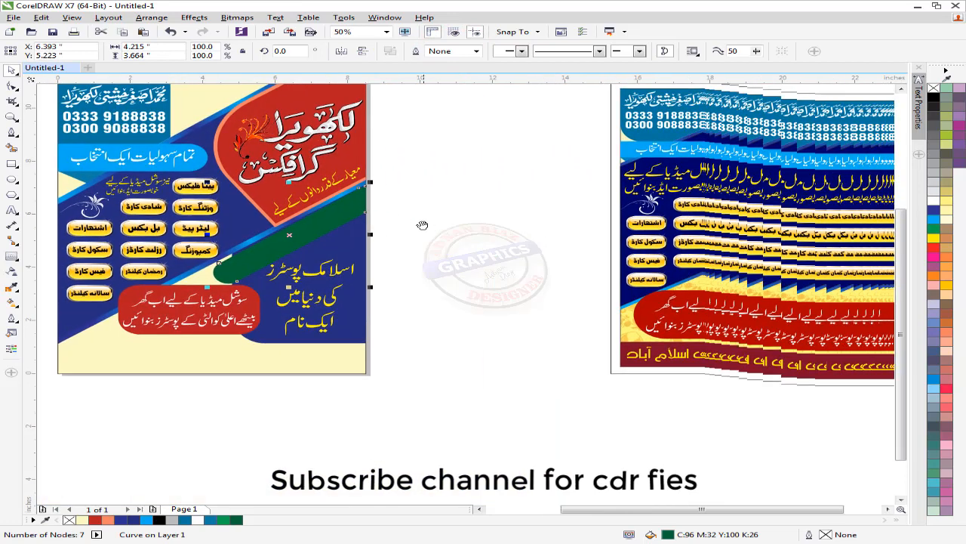
left_click(471, 228)
left_click_drag(789, 258, 383, 267)
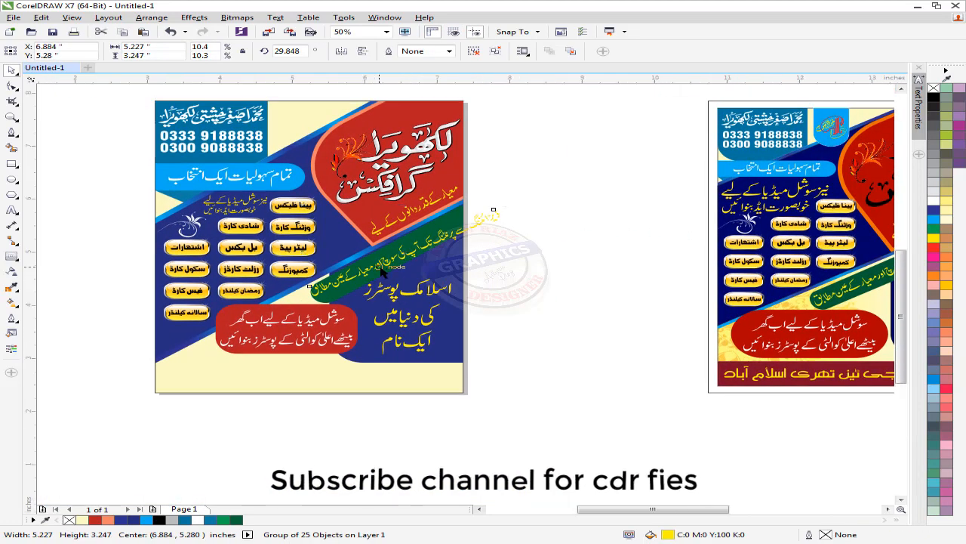
scroll(383, 267, "up", 1)
left_click(590, 174)
left_click_drag(590, 174, 633, 305)
left_click(632, 261)
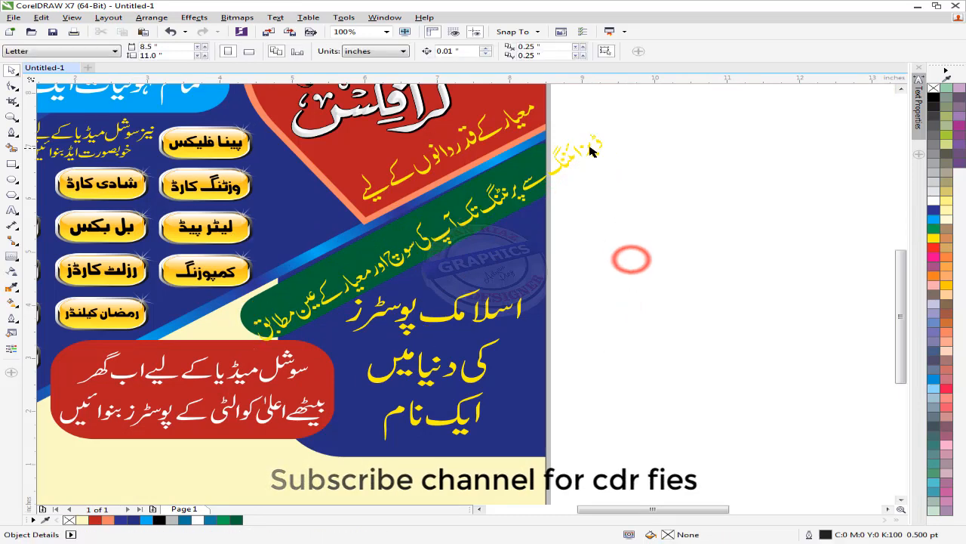
Step: Shrink the yellow slogan to about 4.11 by 3.34 inches and centre it on the green ribbon
left_click(592, 149)
left_click_drag(609, 130, 561, 164)
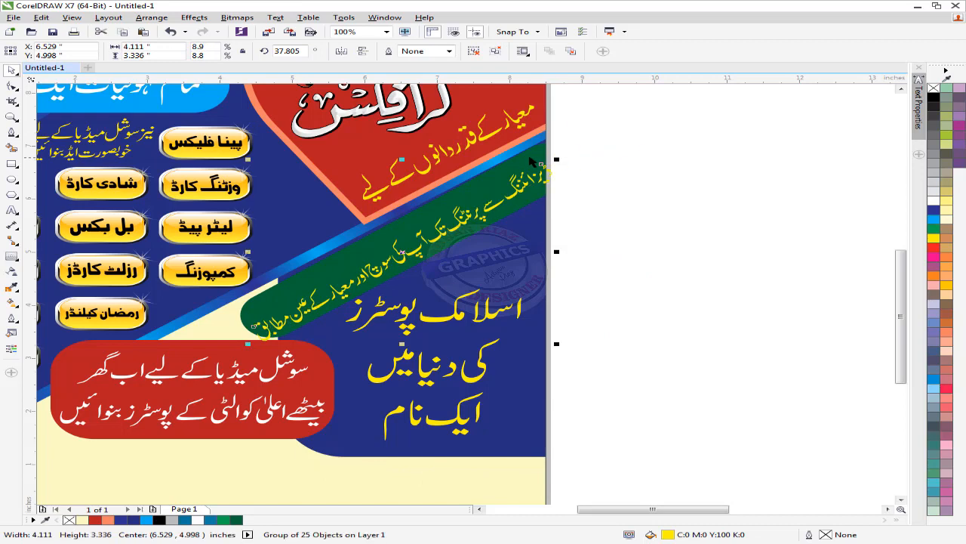
left_click(530, 155, "shift")
left_click(651, 239)
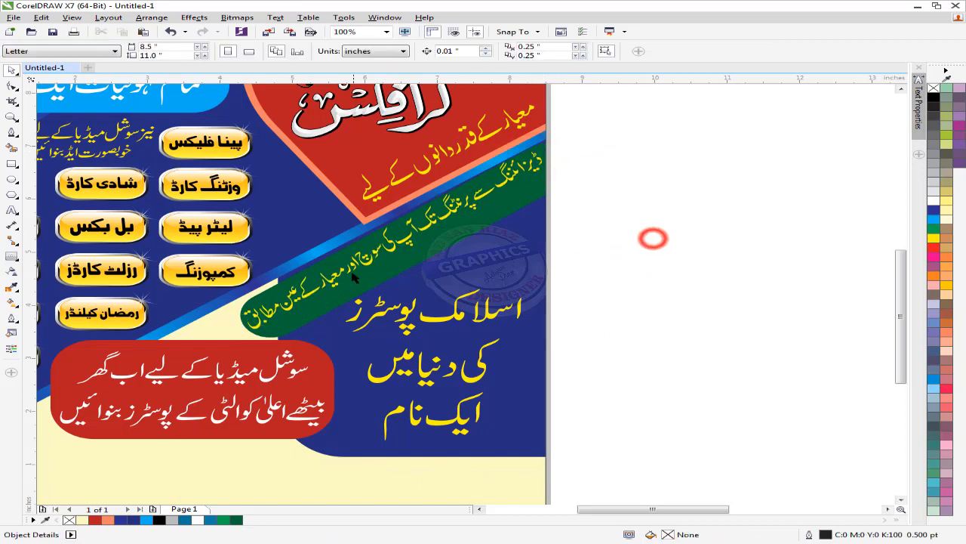
Step: Reduce the yellow slogan to about 3.98 by 3.23 inches and skew it slightly to follow the ribbon's slope
left_click(351, 268)
left_click_drag(237, 333, 246, 326)
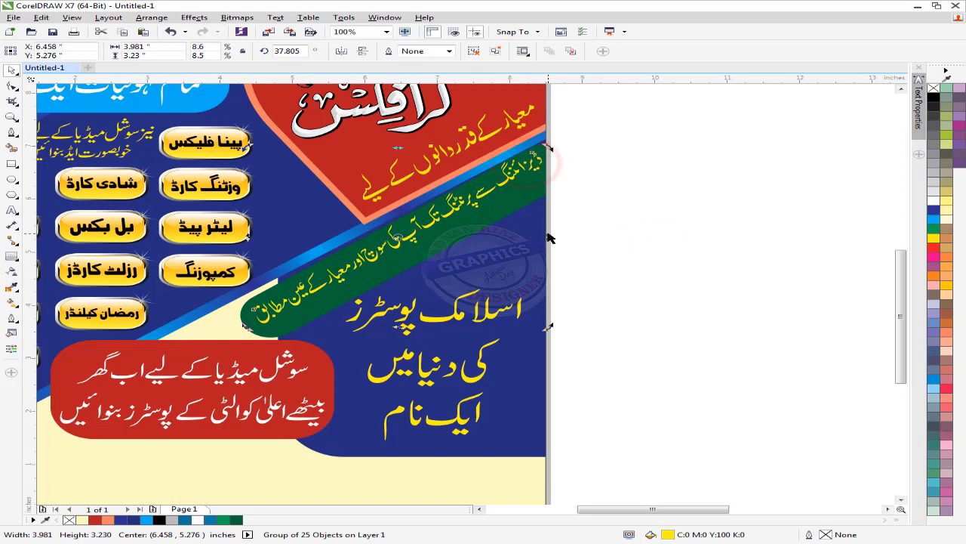
left_click_drag(551, 238, 545, 251)
left_click(632, 220)
Step: Group the red rounded panel with its white two-line text, then enlarge and reposition it above the poster's lower strip
scroll(563, 177, "down", 2)
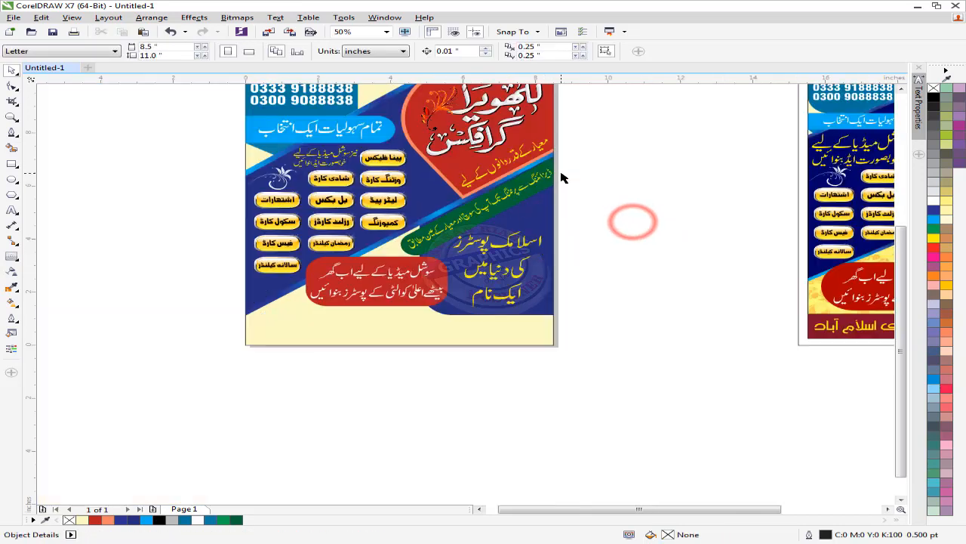
scroll(522, 189, "down", 1)
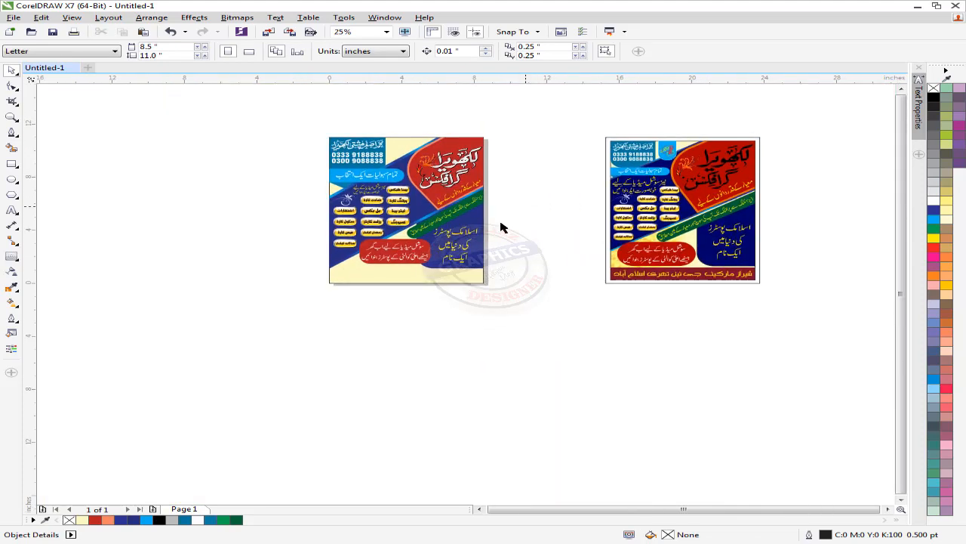
scroll(364, 249, "up", 1)
left_click(389, 248)
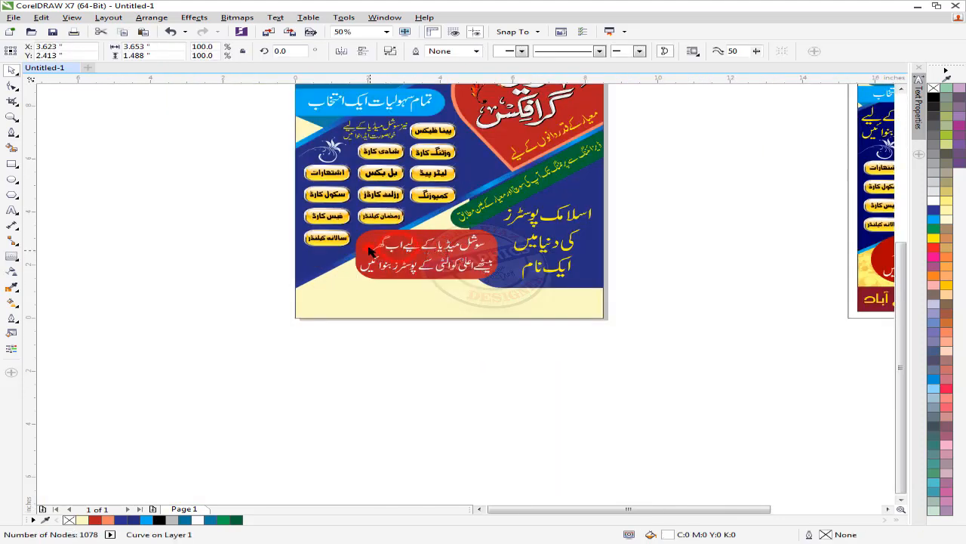
left_click(368, 248)
left_click_drag(307, 380, 307, 380)
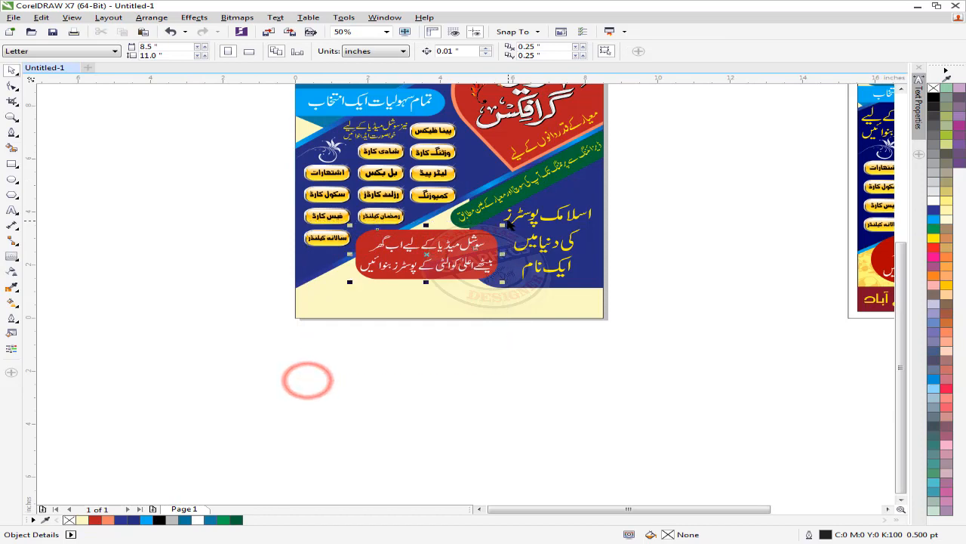
key("ctrl+g")
left_click_drag(349, 282, 331, 289)
scroll(374, 253, "up", 1)
left_click_drag(374, 253, 388, 252)
left_click_drag(313, 275, 324, 275)
scroll(389, 327, "down", 1)
left_click(388, 326)
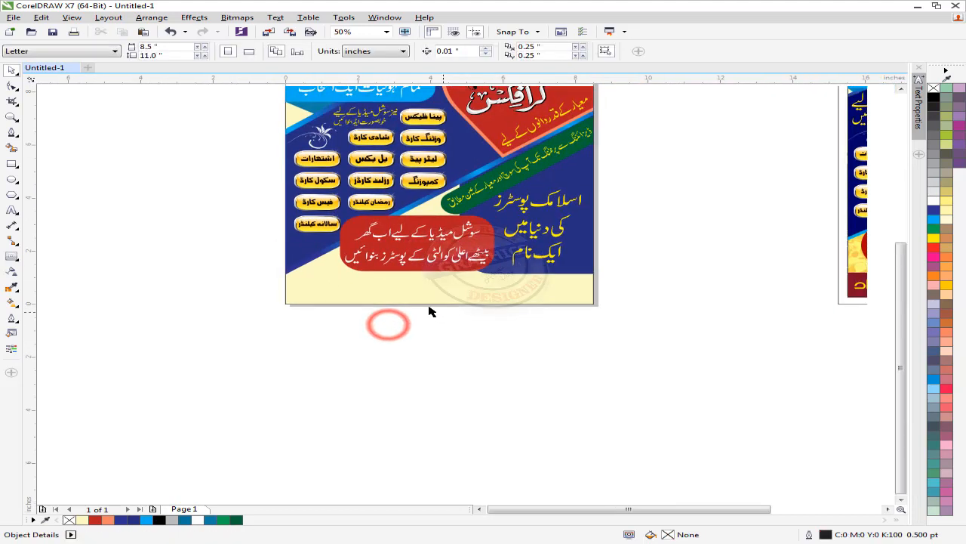
Step: Draw a rectangle about 9.63 by 2.46 inches across the poster's lower edge and intersect it with the background, deleting the original
left_click(12, 163)
left_click_drag(266, 280, 617, 344)
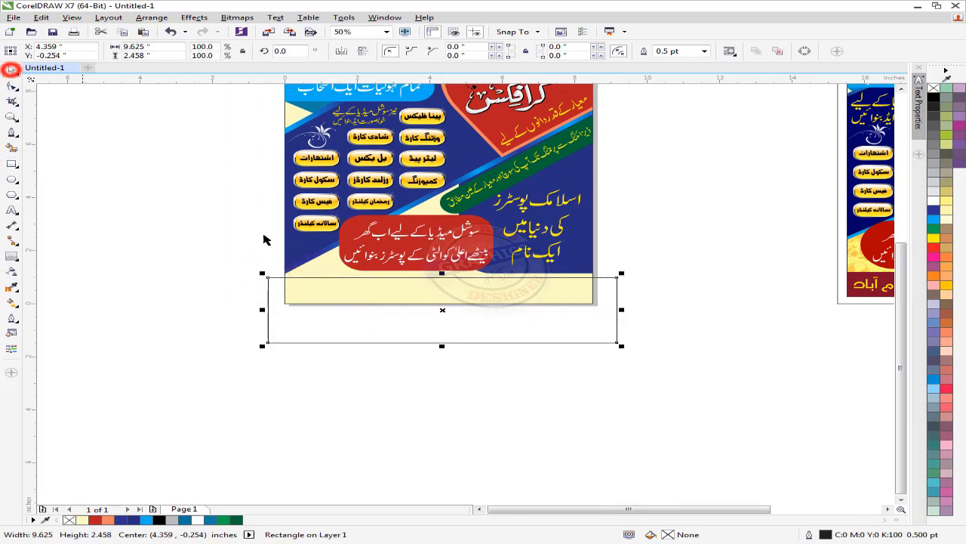
left_click(326, 272, "shift")
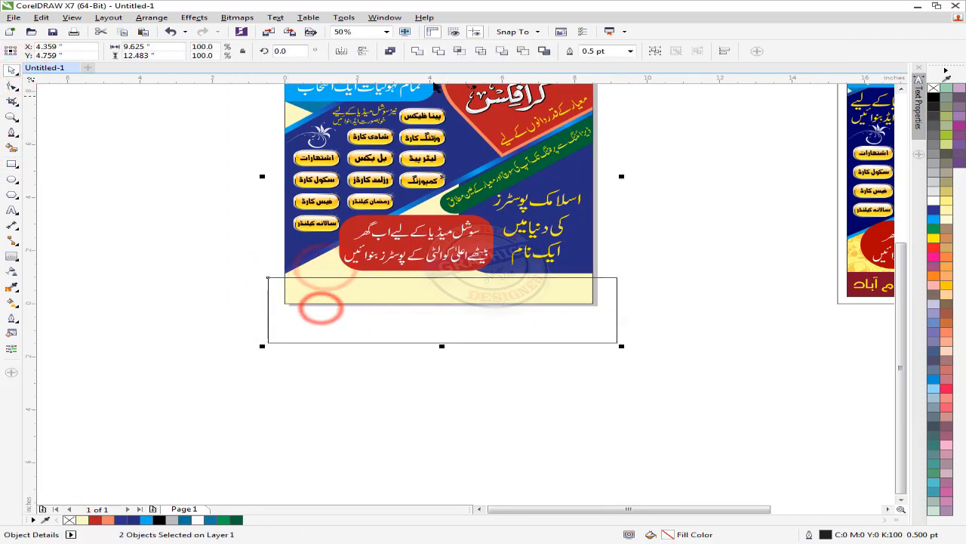
left_click(459, 50)
left_click(627, 221)
left_click(572, 324)
key("Delete")
Step: Stretch the bottom strip upward to a height of about 1.09 inches so it meets the navy panel
left_click(481, 282)
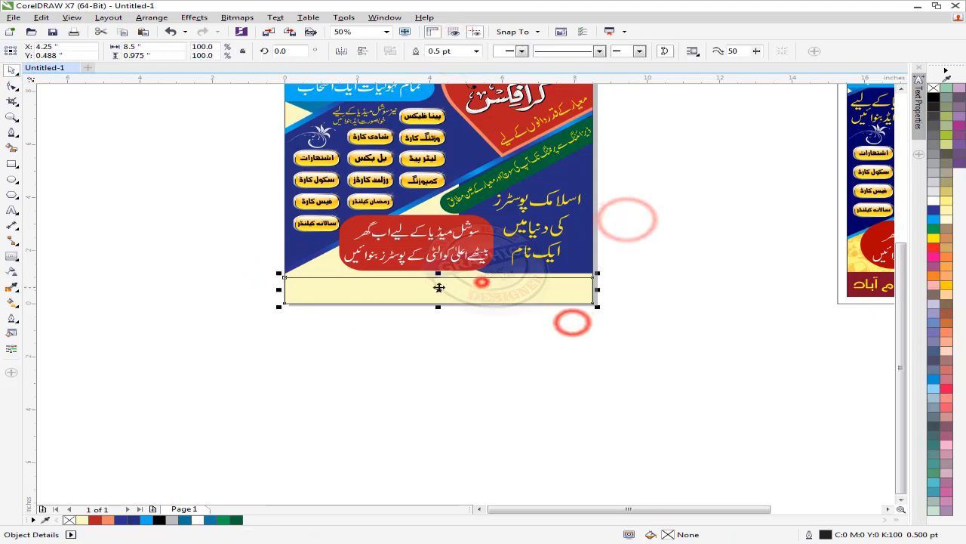
scroll(437, 284, "up", 1)
scroll(451, 276, "up", 1)
left_click_drag(453, 277, 445, 273)
scroll(444, 275, "down", 1)
scroll(444, 275, "down", 1)
scroll(333, 339, "right", 2)
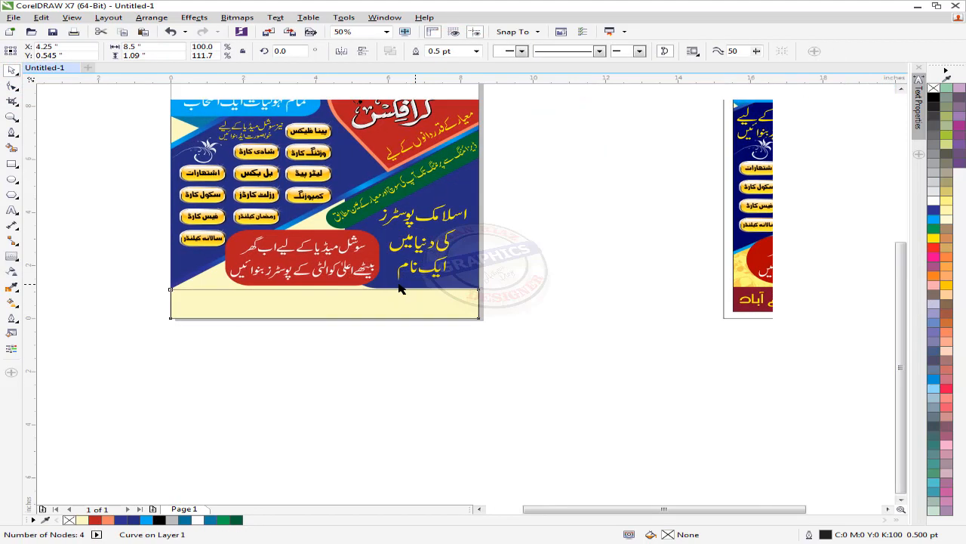
Step: Fill the bottom strip with the maroon sampled from the reference strip (C28 M100 Y76 K40) and remove its outline
left_click(93, 519)
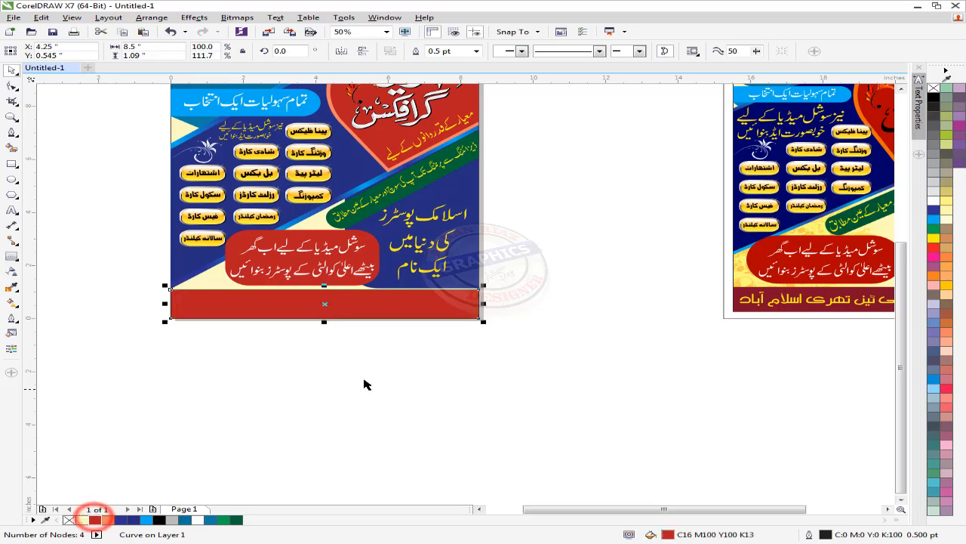
left_click_drag(368, 356, 349, 377)
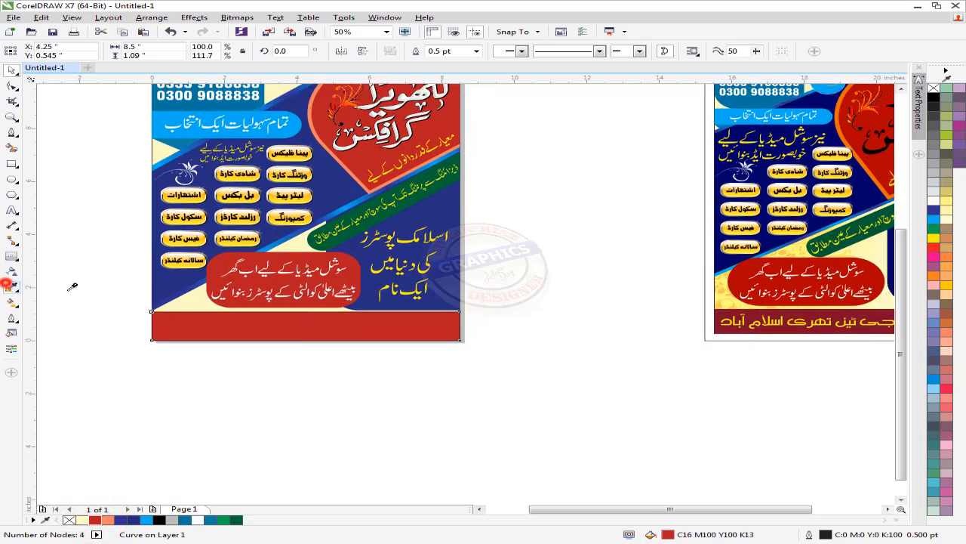
left_click(731, 326)
left_click(415, 325)
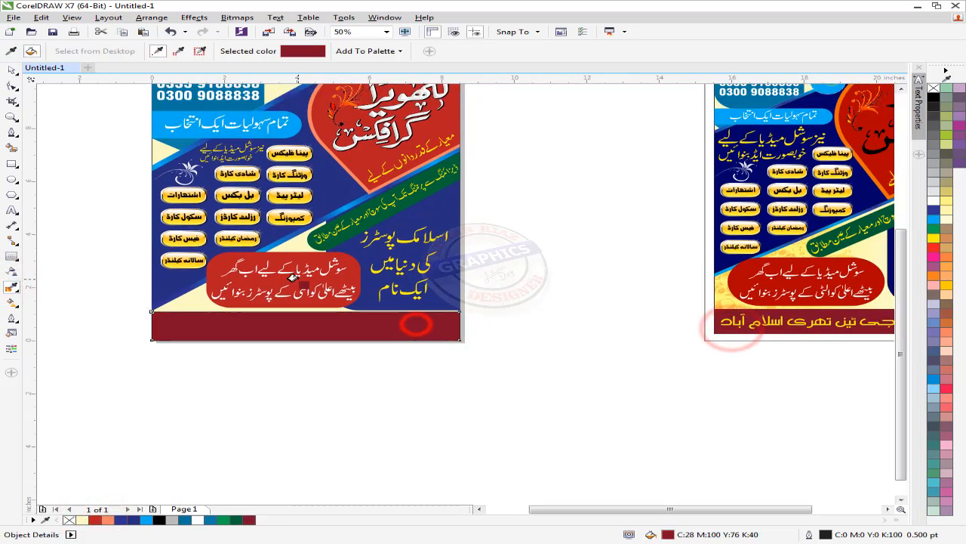
left_click(12, 68)
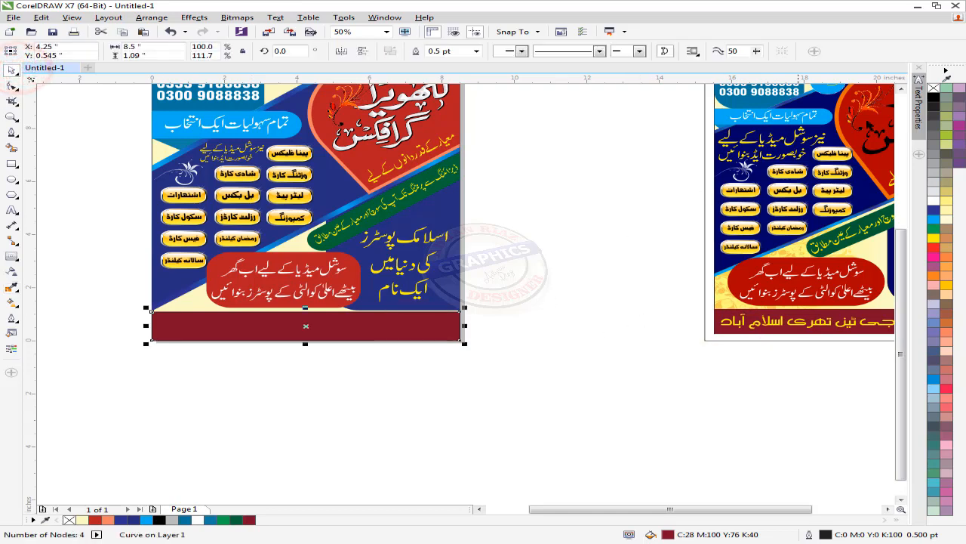
right_click(934, 88)
left_click(607, 219)
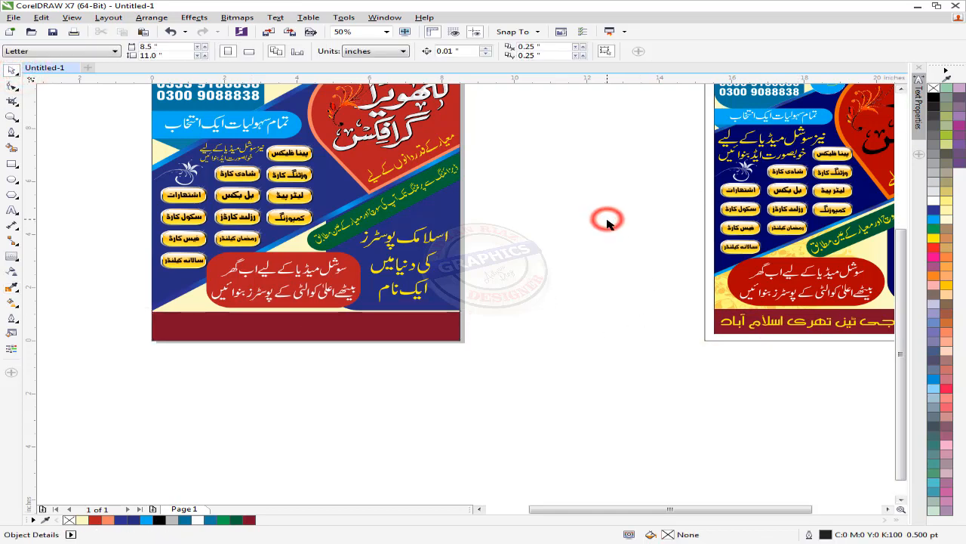
Step: Copy the yellow address line from the reference onto the maroon bottom strip and centre it both ways on the strip
left_click_drag(683, 301, 540, 290)
left_click_drag(671, 313, 380, 353)
right_click(171, 323)
left_click(253, 336, "shift")
key("e")
key("c")
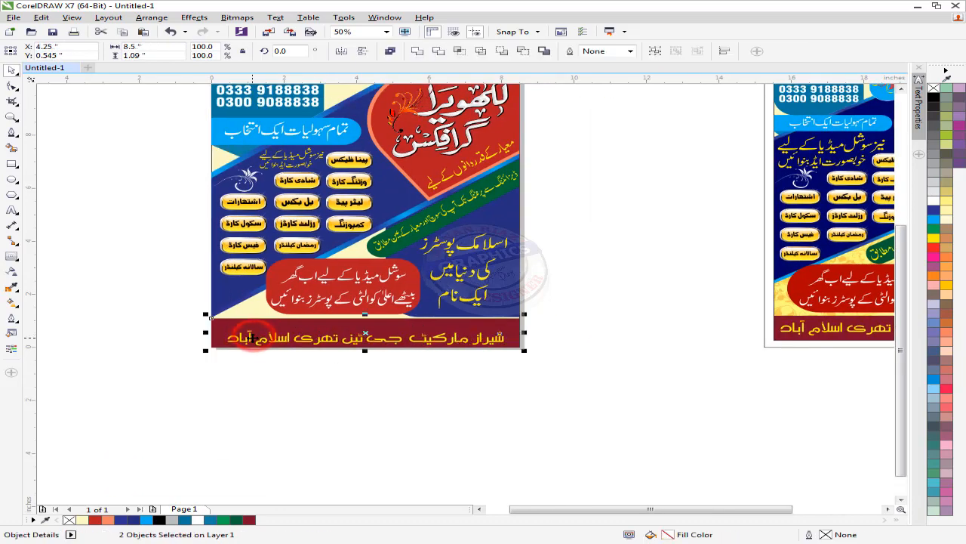
left_click(556, 302)
Step: Draw a rectangle about 1.60 by 2.01 inches over the poster's top edge beside the phone panel and round its lower corners to 0.802 inch
left_click_drag(379, 100, 350, 264)
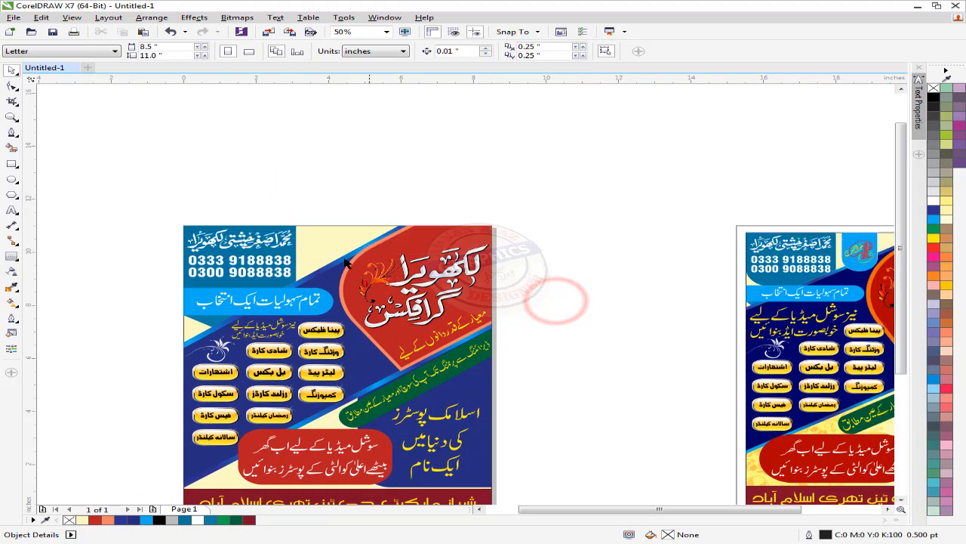
scroll(318, 234, "up", 1)
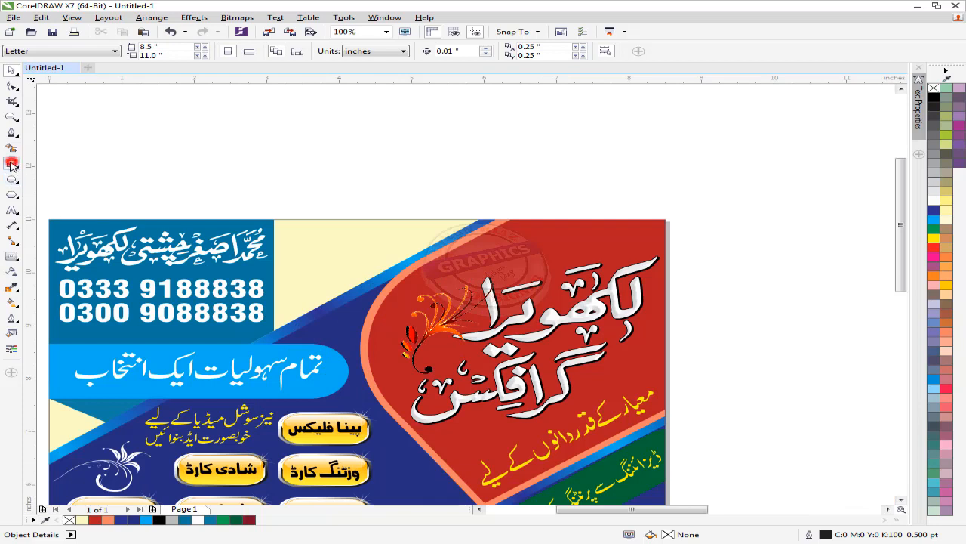
left_click(12, 164)
left_click_drag(287, 210, 396, 315)
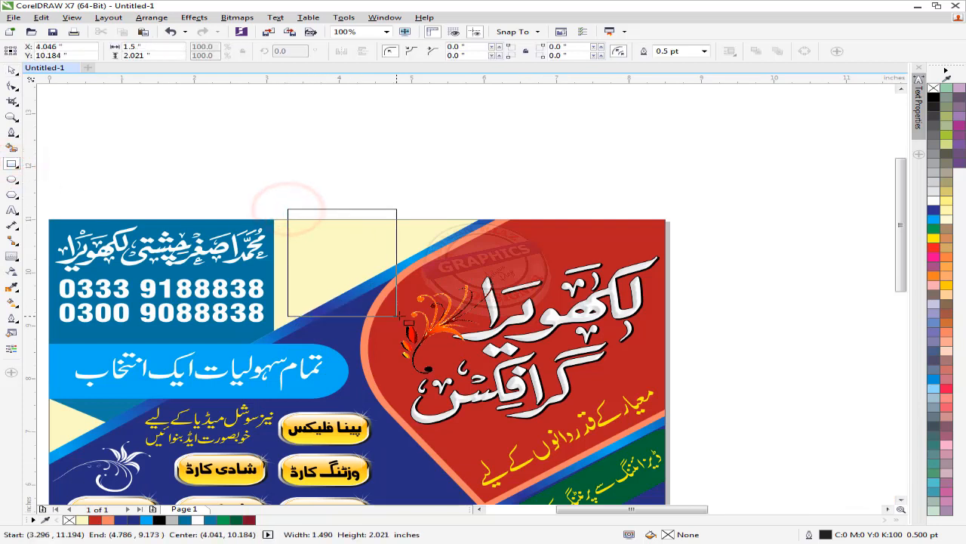
left_click(288, 315)
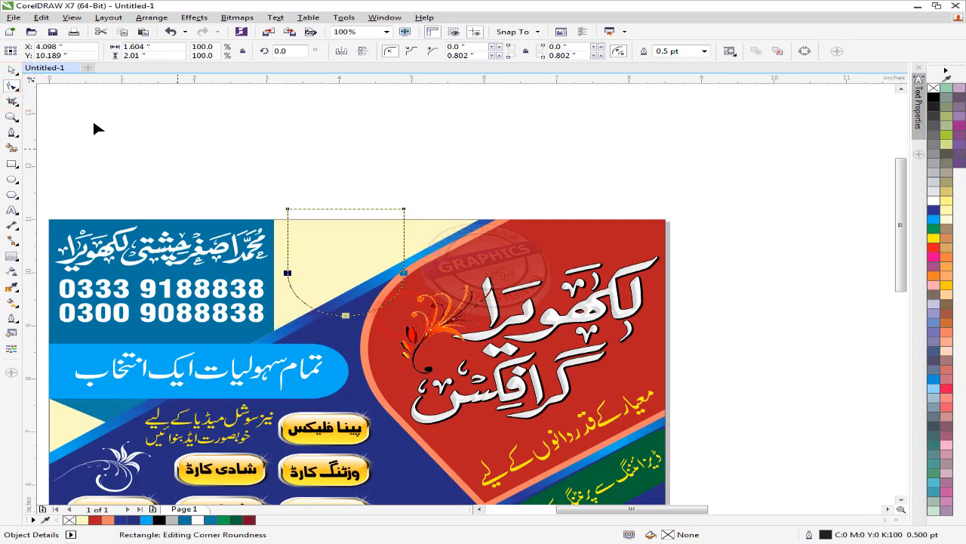
Step: Intersect the rounded tab with the poster background and delete the original so nothing projects above the poster's upper edge
left_click(7, 70)
left_click(283, 303)
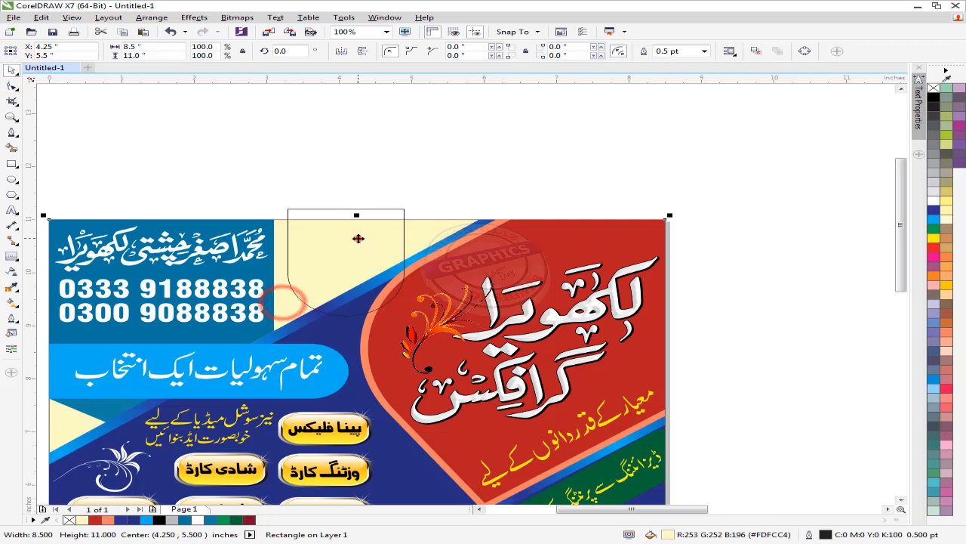
left_click(358, 238, "shift")
left_click(459, 51)
left_click(497, 122)
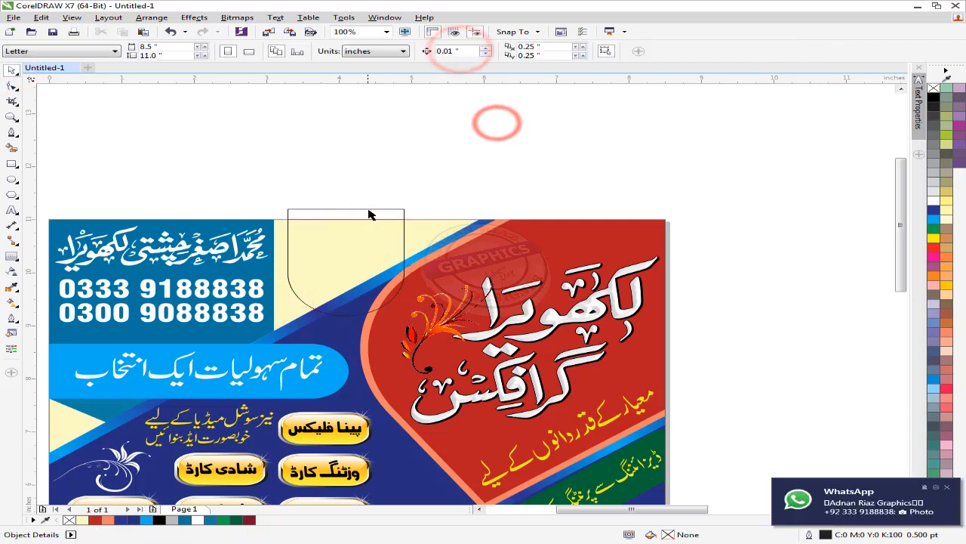
left_click(368, 213)
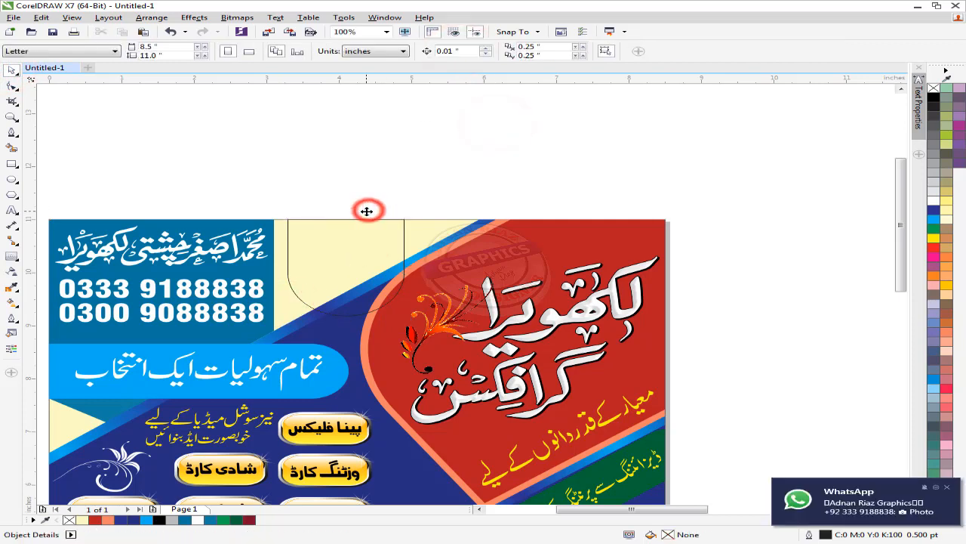
Step: Fill the trimmed rounded tab with cyan (C100 M0 Y0 K0) and remove its outline
left_click(948, 488)
left_click_drag(550, 240, 517, 208)
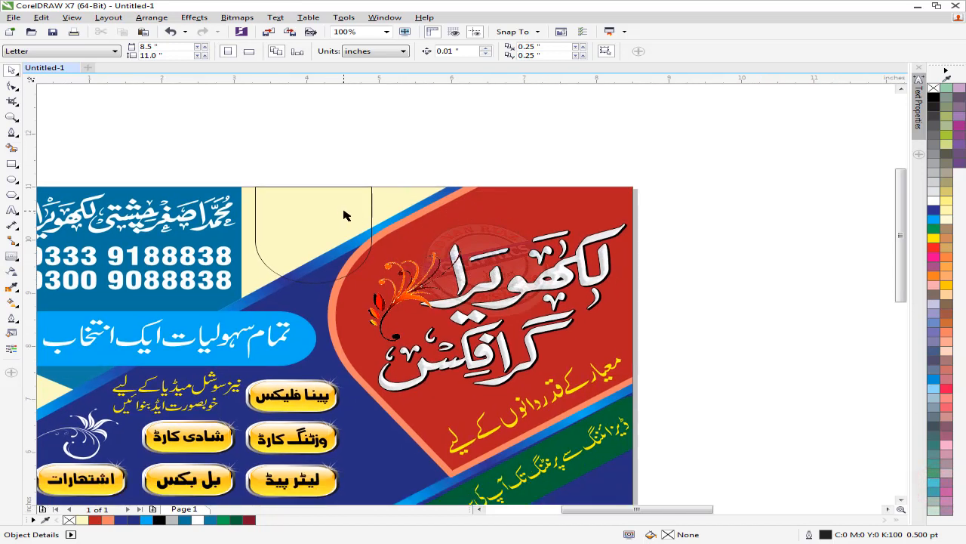
left_click(343, 210)
left_click(936, 218)
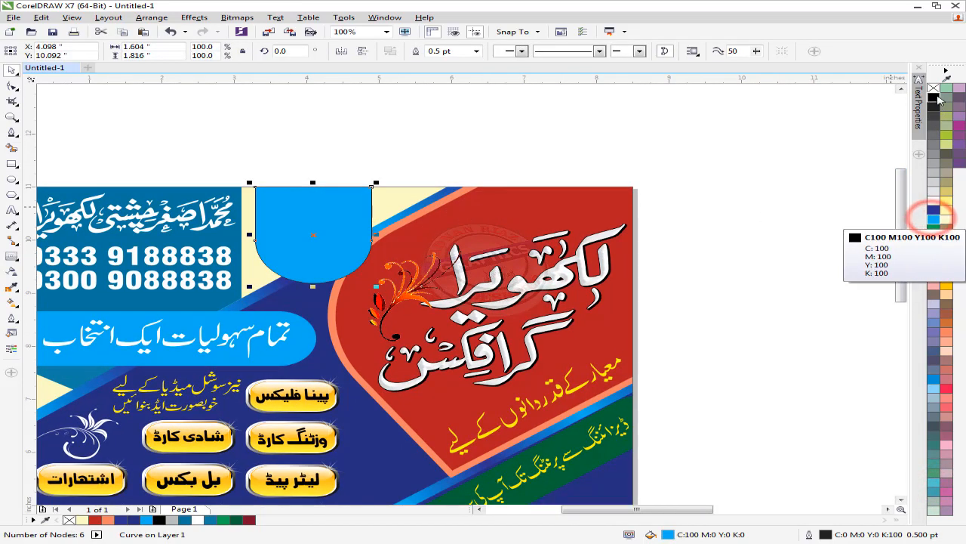
left_click(693, 137)
Step: Copy the red and yellow calligraphic logo from the reference onto the cyan tab and centre it both ways on the tab
scroll(469, 227, "down", 1)
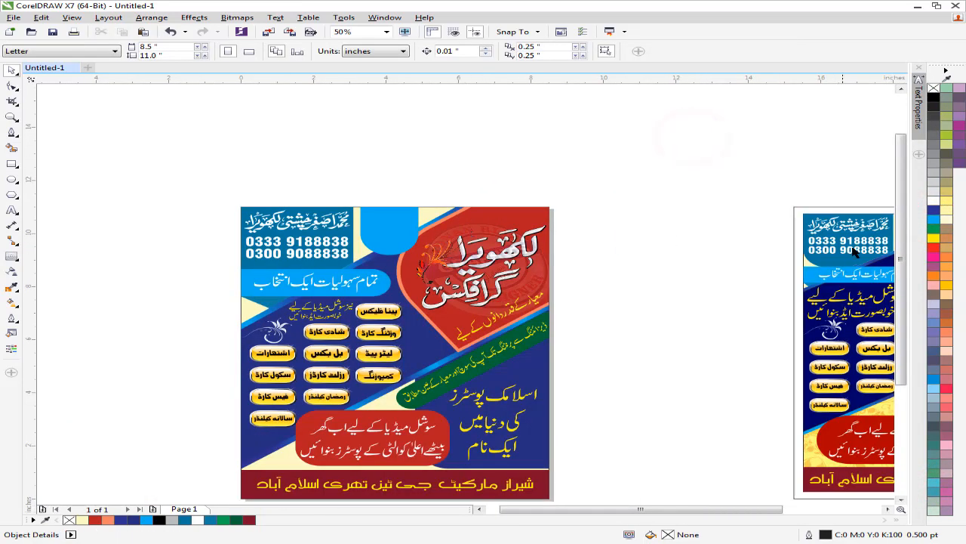
left_click_drag(853, 250, 724, 256)
left_click_drag(797, 244, 273, 241)
right_click(272, 241)
scroll(272, 241, "up", 1)
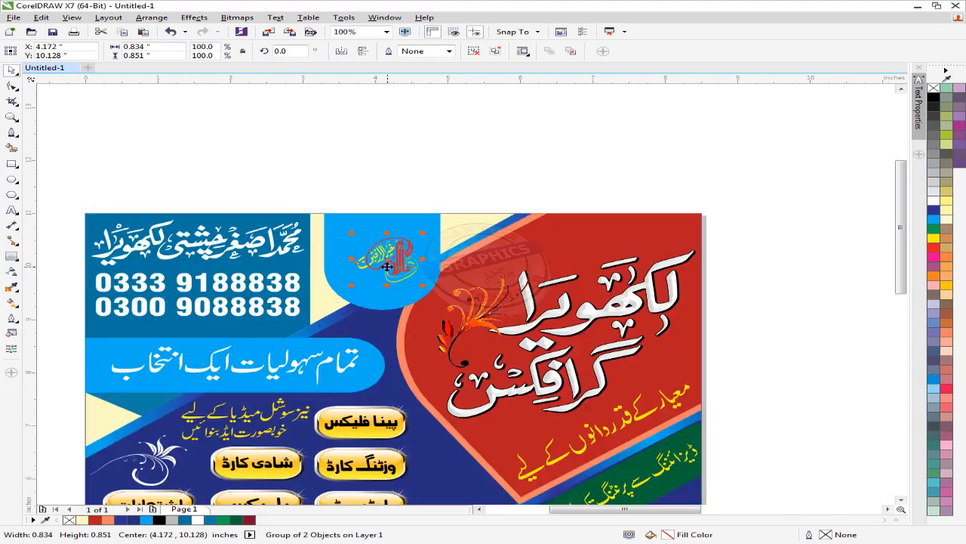
scroll(382, 268, "up", 1)
left_click(355, 318, "shift")
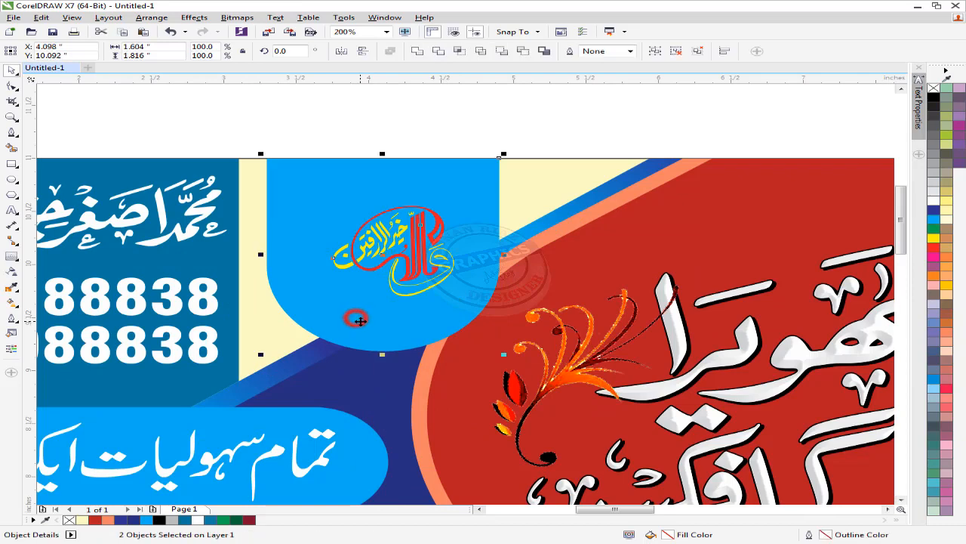
key("c")
key("e")
left_click(429, 134)
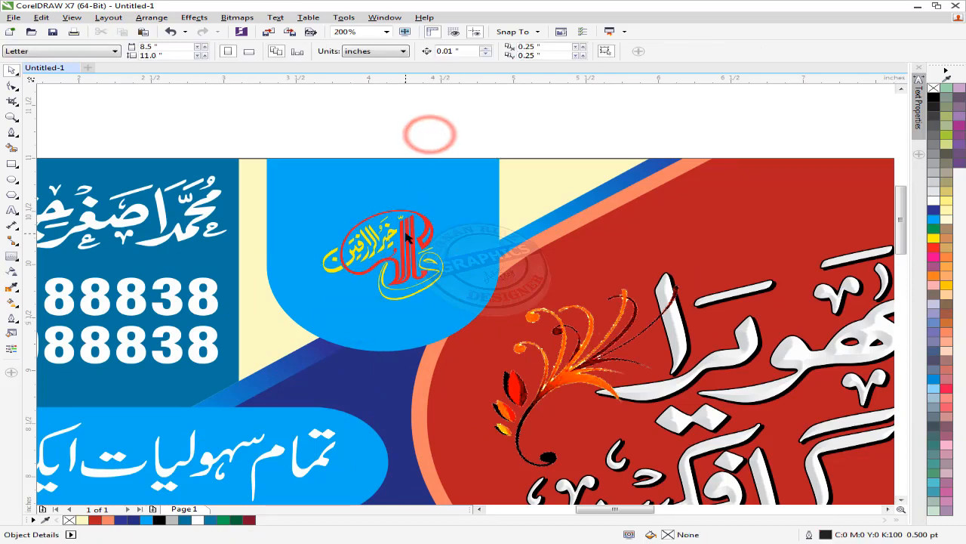
Step: Enlarge the calligraphic logo proportionally to about 1.36 by 1.38 inches and centre it both ways on the cyan tab again
left_click(337, 232)
left_click_drag(320, 206, 260, 163)
mouse_move(450, 304)
left_mouse_down()
mouse_move(476, 328)
mouse_move(462, 317)
left_mouse_up()
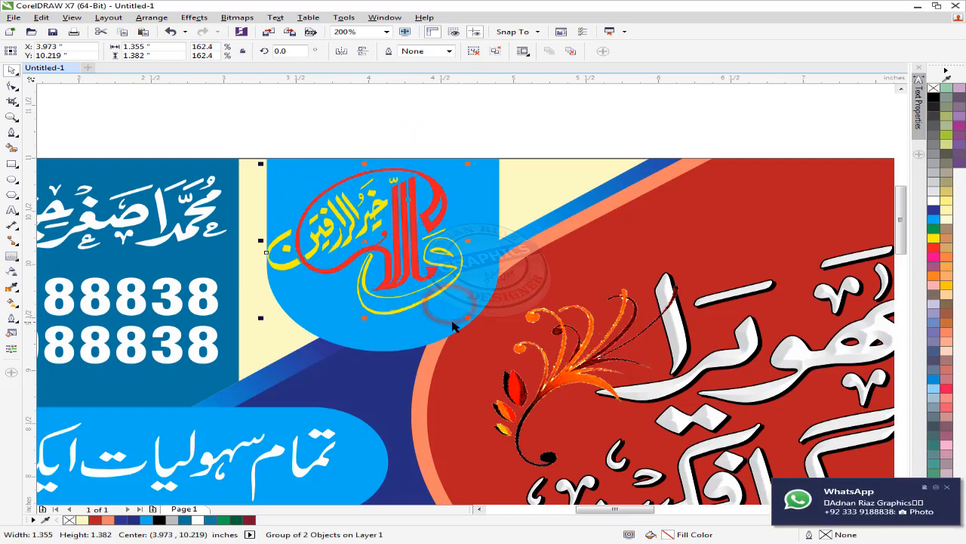
left_click(444, 330, "shift")
left_click(948, 487)
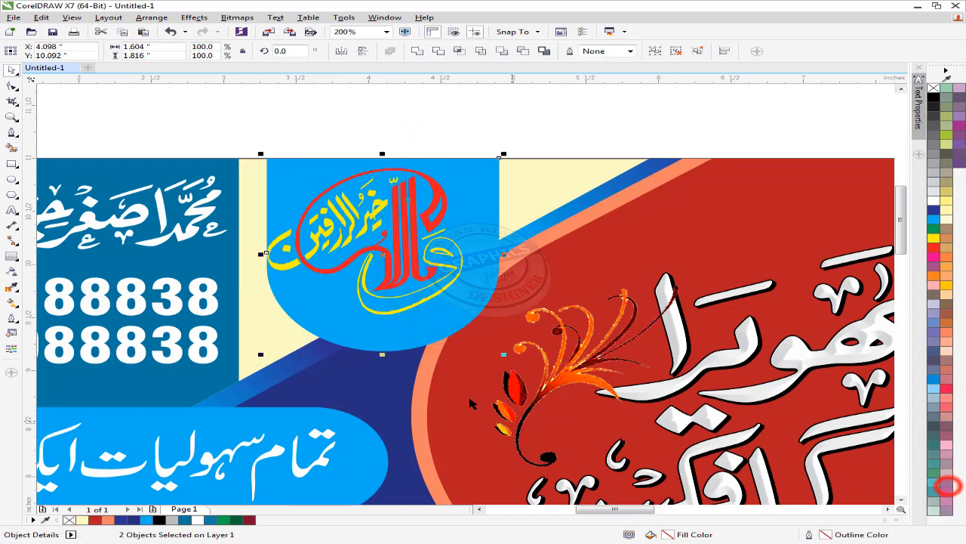
key("c")
key("e")
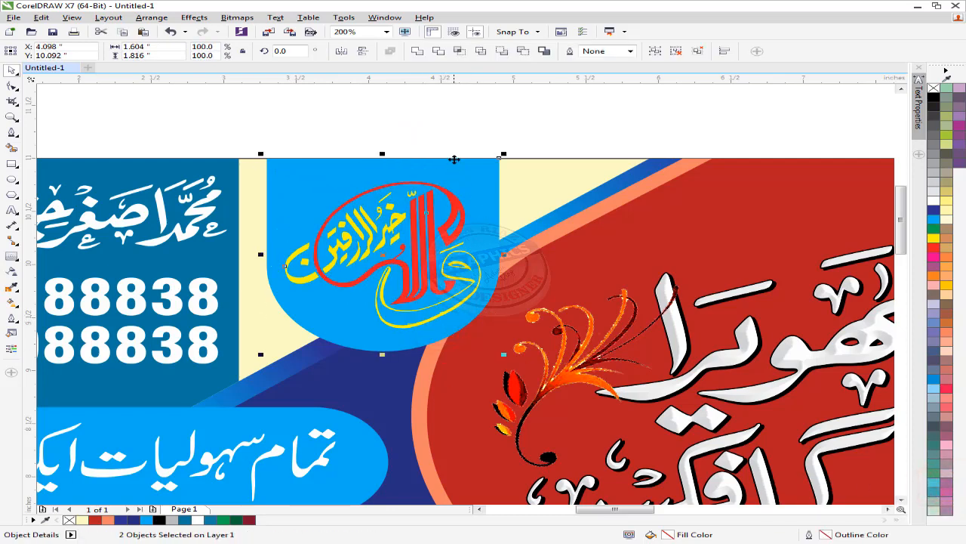
left_click(451, 141)
Step: Move the whole reference poster close beside the recreated poster for a side-by-side comparison
key("F4")
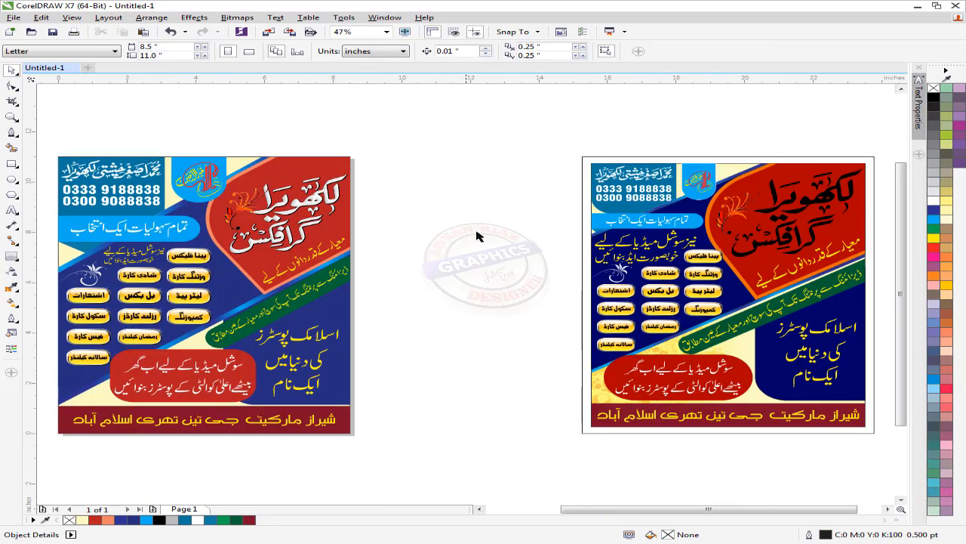
left_click_drag(592, 171, 585, 149)
scroll(617, 167, "down", 2)
left_click_drag(701, 264, 598, 264)
left_click(541, 340)
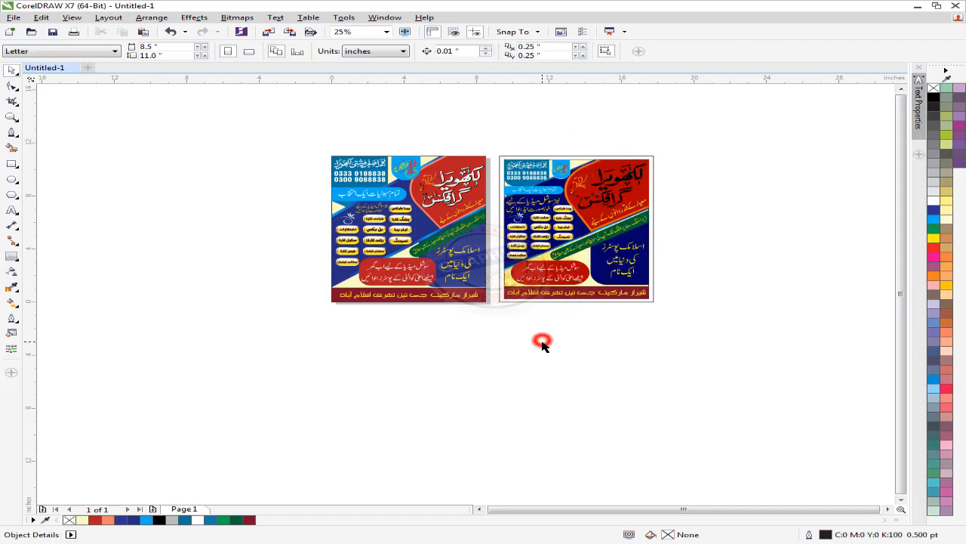
scroll(543, 342, "up", 3)
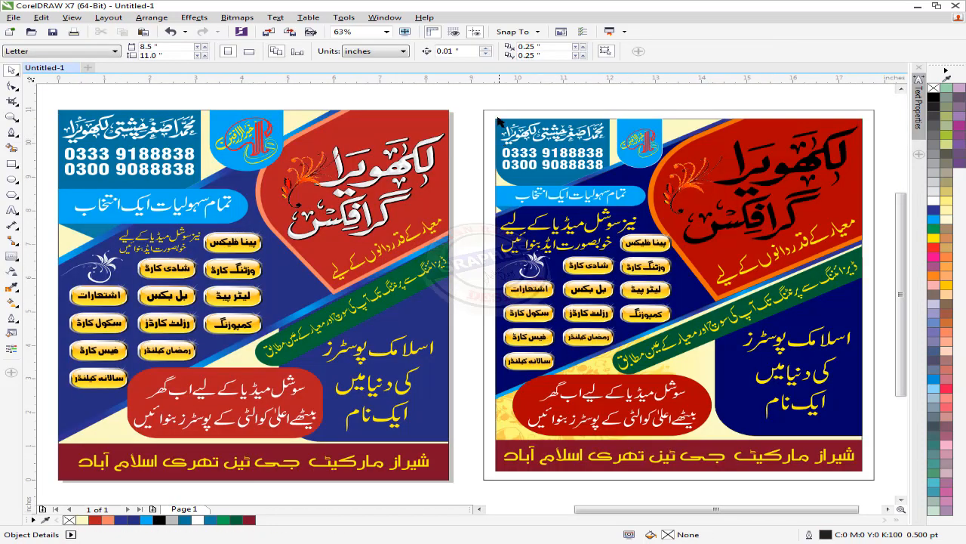
left_click(799, 171)
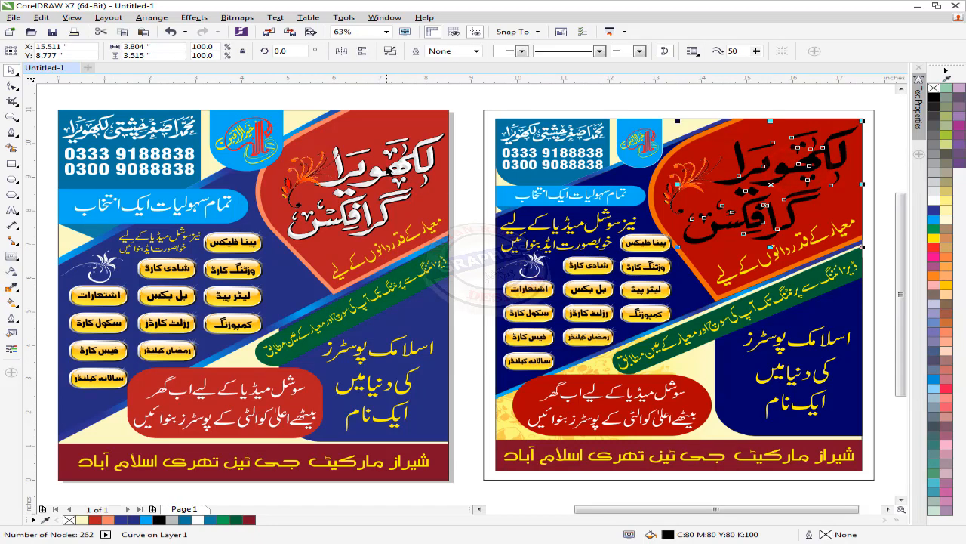
left_click_drag(384, 167, 495, 192)
key("ctrl+z")
left_click(456, 99)
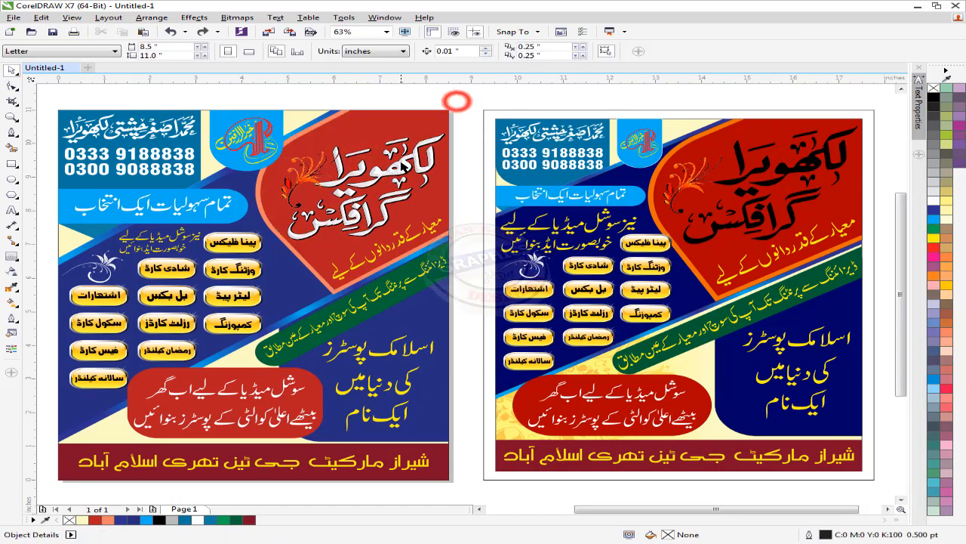
Step: Copy the white shadowed title from the recreated poster onto the reference and centre it both ways on the black title there
left_click_drag(400, 161, 552, 183)
left_click(755, 175, "shift")
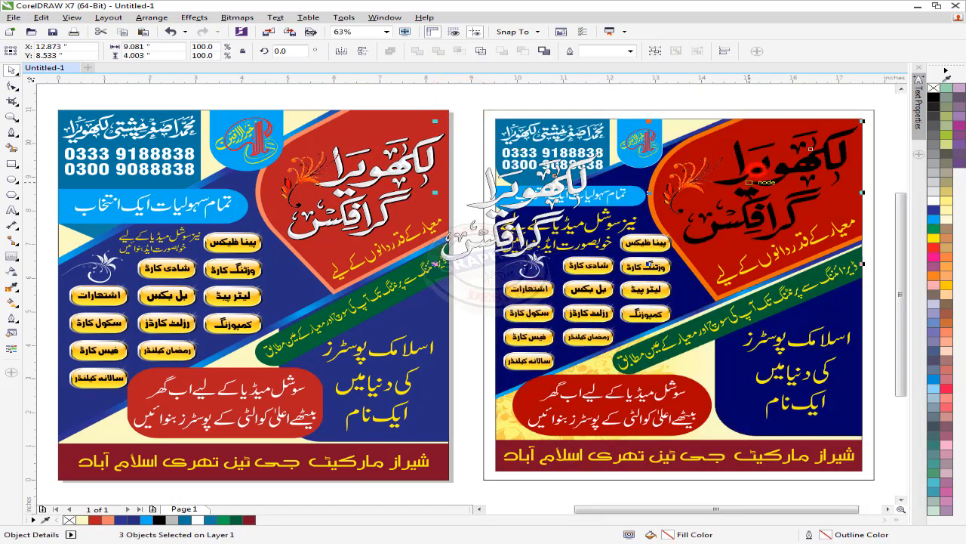
key("e")
key("c")
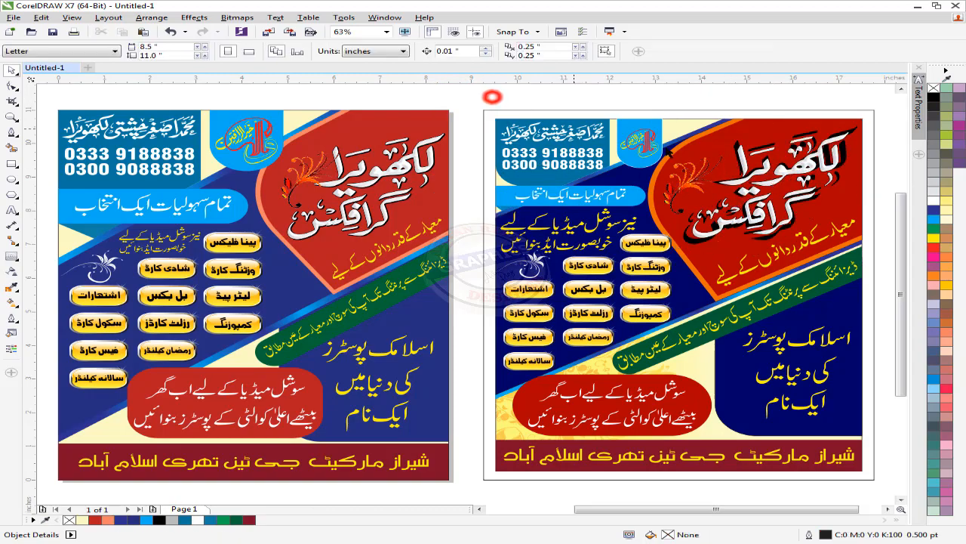